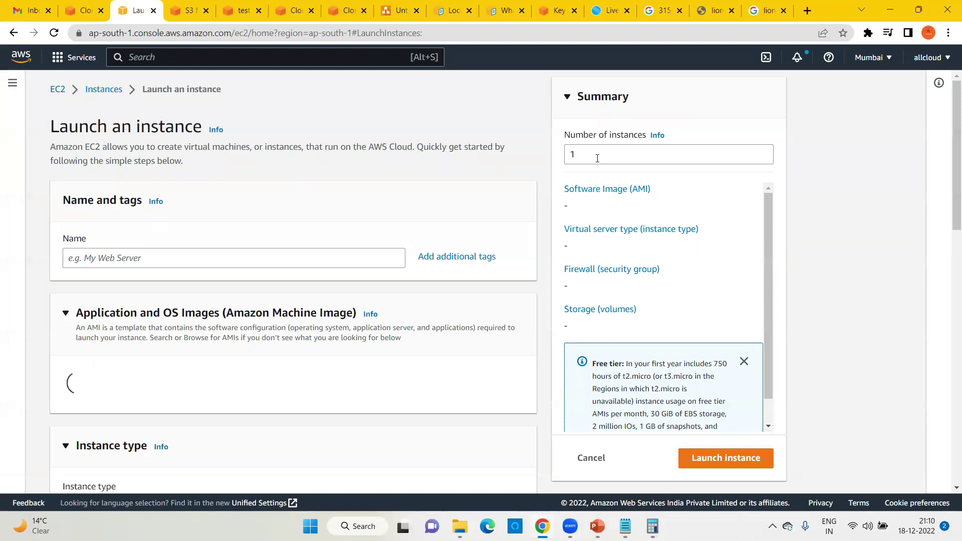
Step: Set the number of instances to 2 and name them "webservers"
type("2")
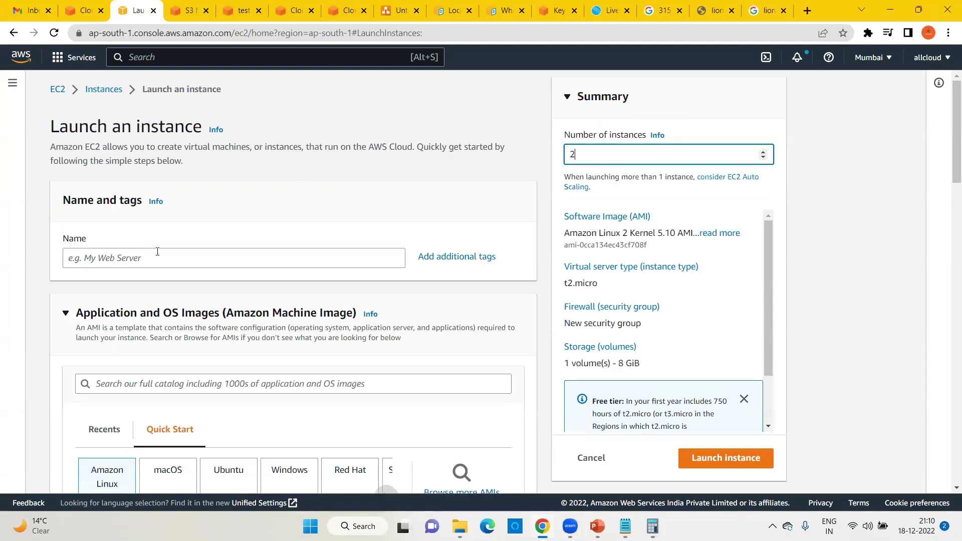
left_click(124, 252)
type("webse")
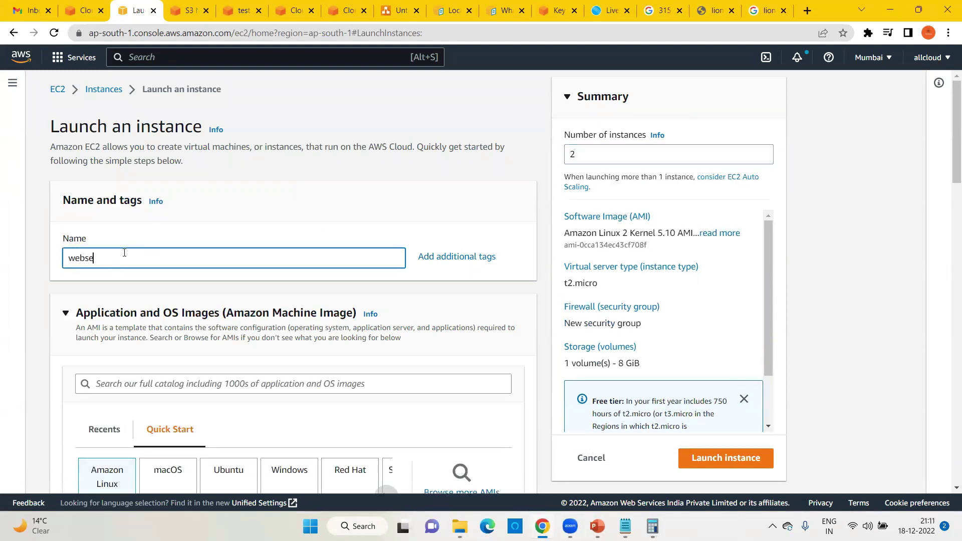
type("rvers")
Step: Choose the Microsoft Windows Server 2022 Base image and set the instance type to t2.medium
scroll(242, 273, "down", 2)
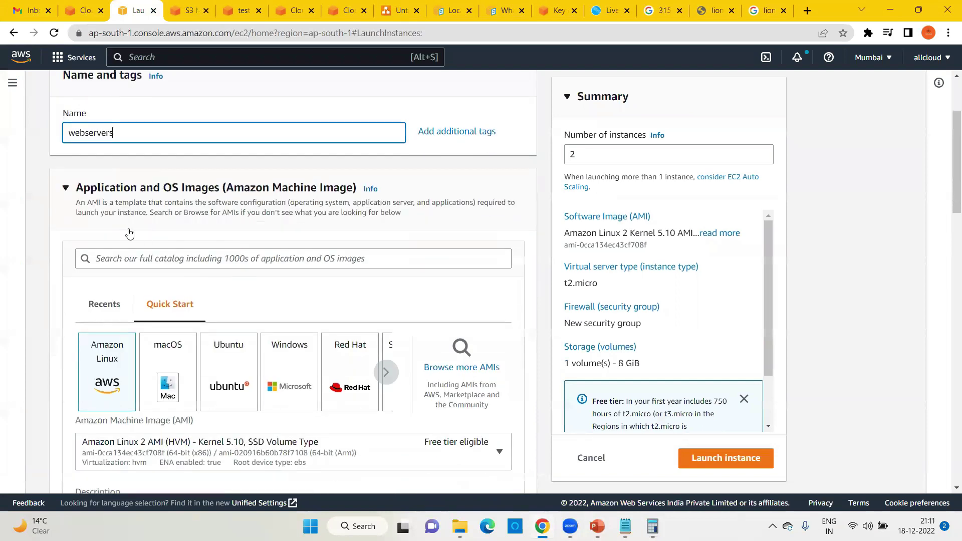
left_click(287, 353)
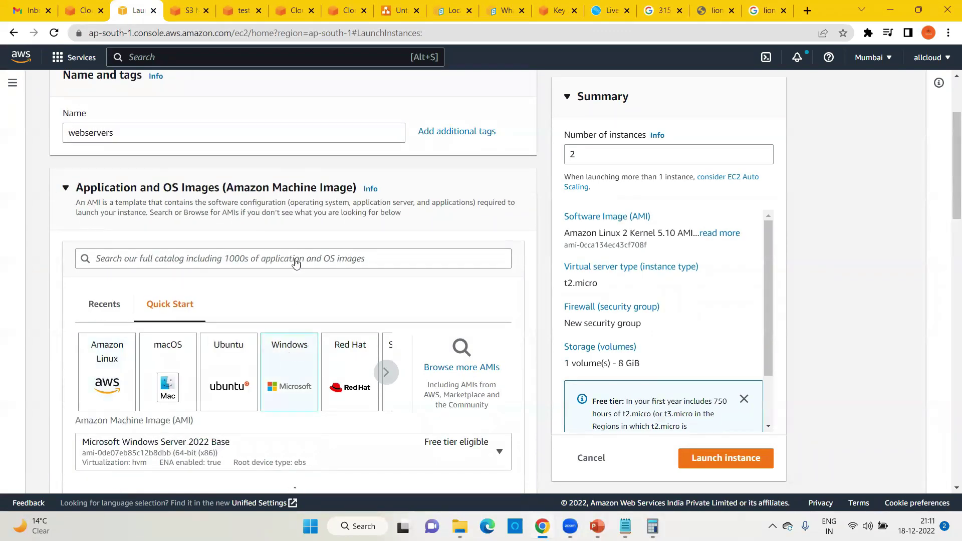
scroll(296, 263, "down", 1)
scroll(297, 262, "down", 8)
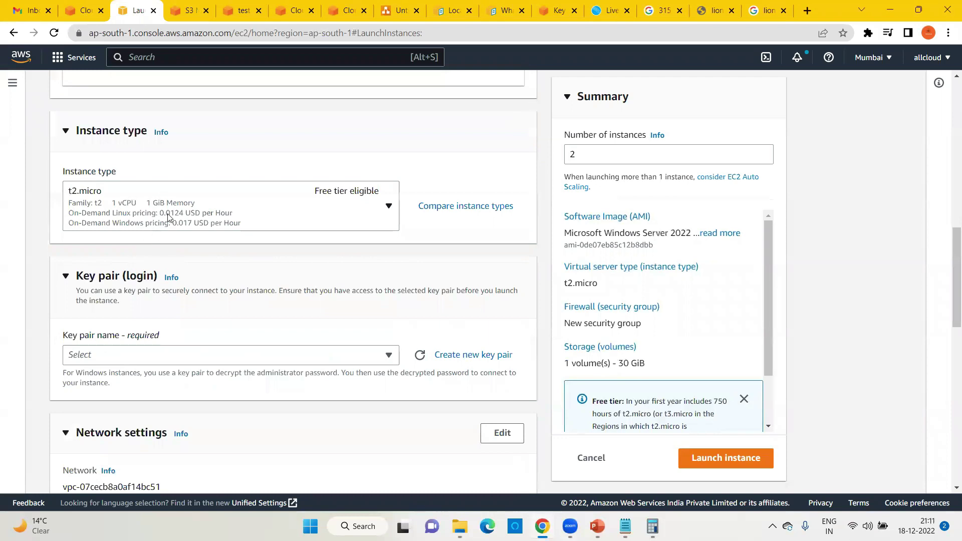
left_click(168, 217)
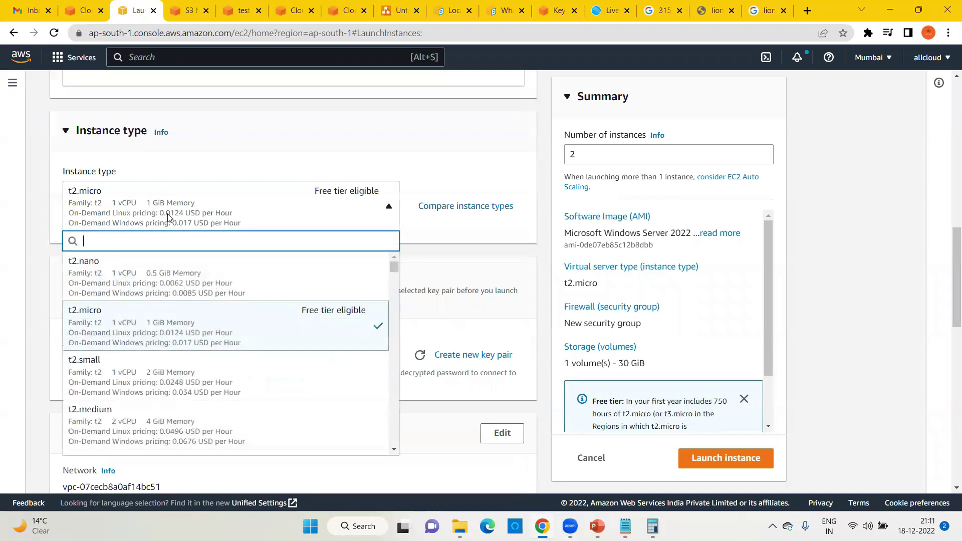
left_click(194, 429)
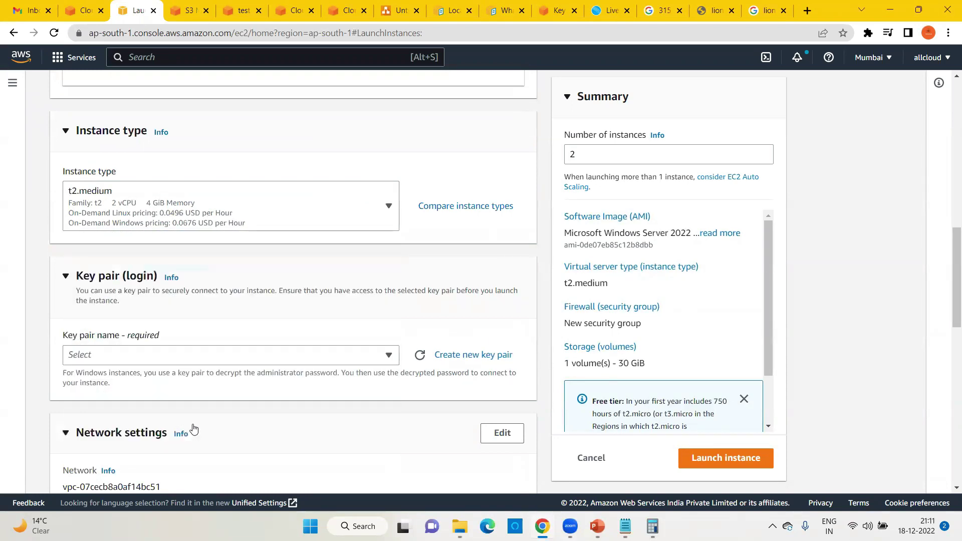
Step: Create a new key pair named "WindowsServerTest" in .pem format for the instances
left_click(474, 354)
left_click(364, 286)
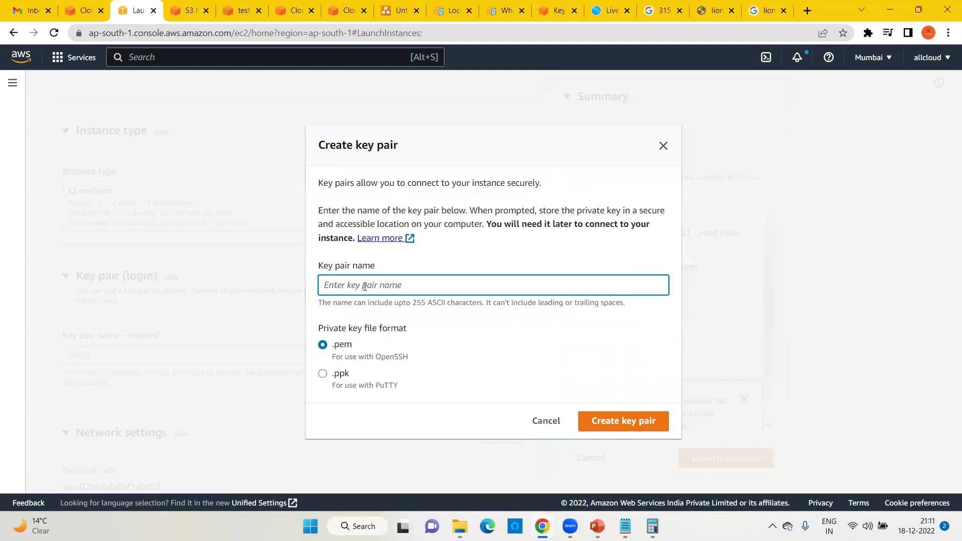
type("Windoe")
key("BackSpace")
type("wsServerTest")
left_click(621, 432)
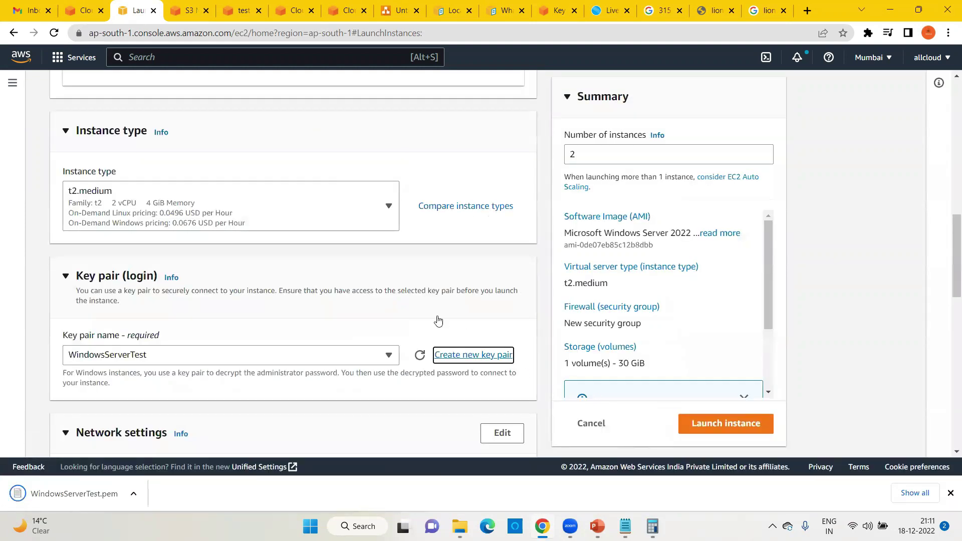
Step: Allow HTTP traffic from the internet in the new security group's firewall rules
scroll(402, 322, "down", 3)
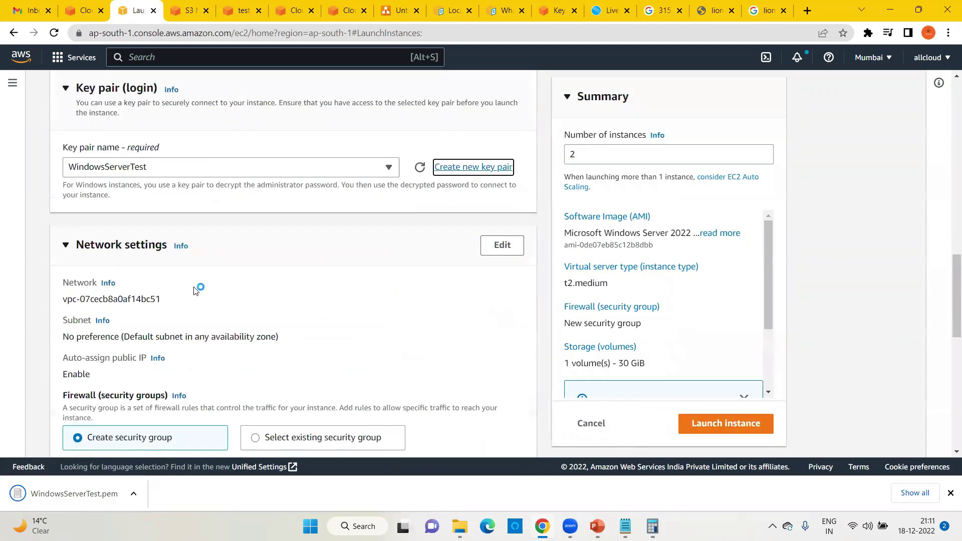
left_click(502, 245)
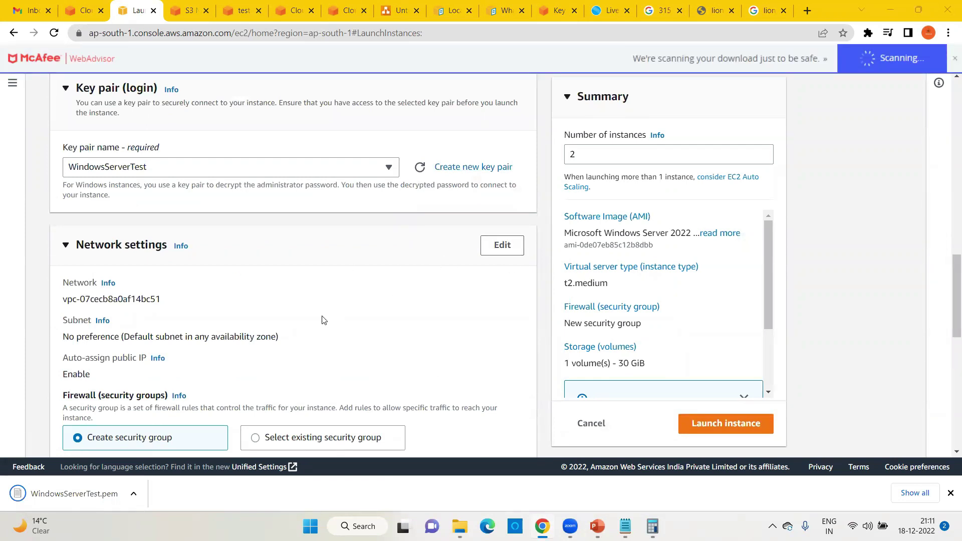
scroll(158, 309, "down", 3)
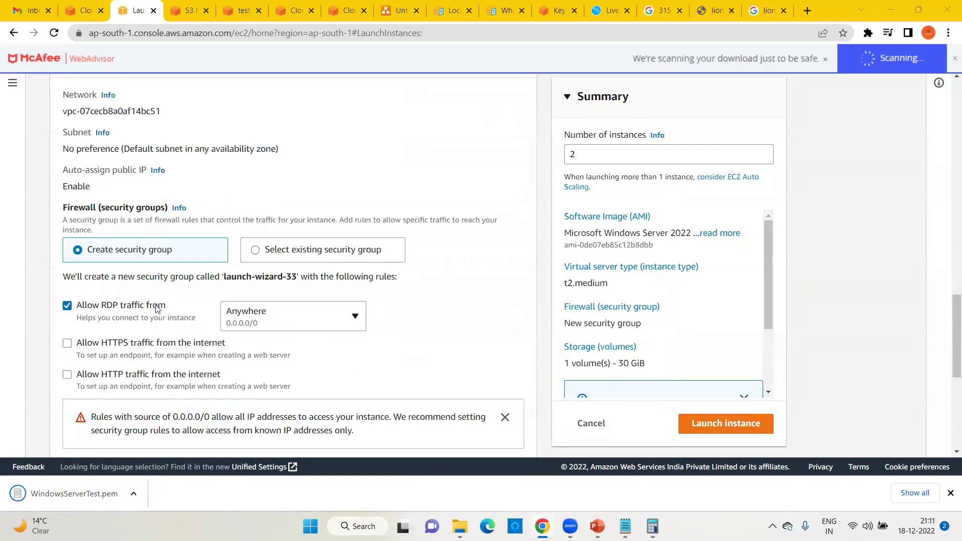
left_click(124, 377)
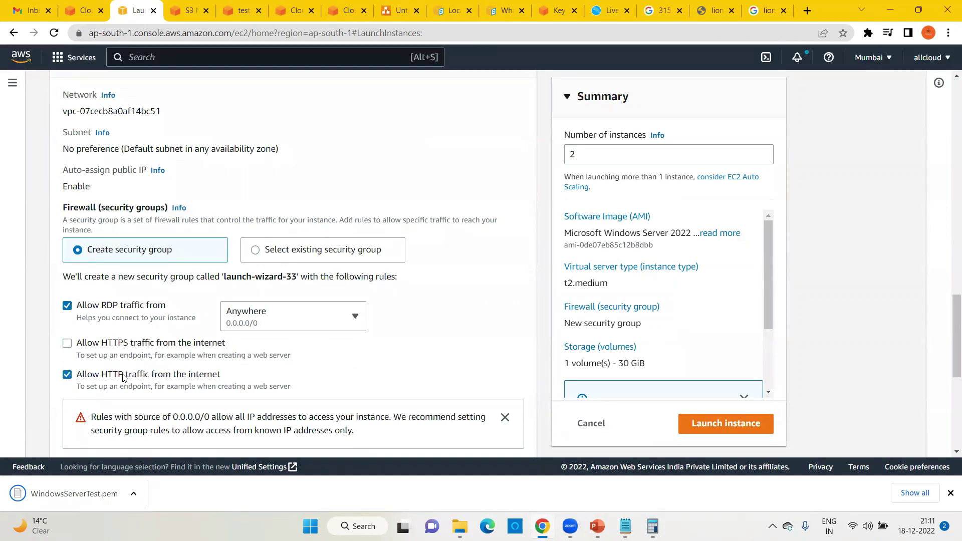
scroll(220, 355, "down", 3)
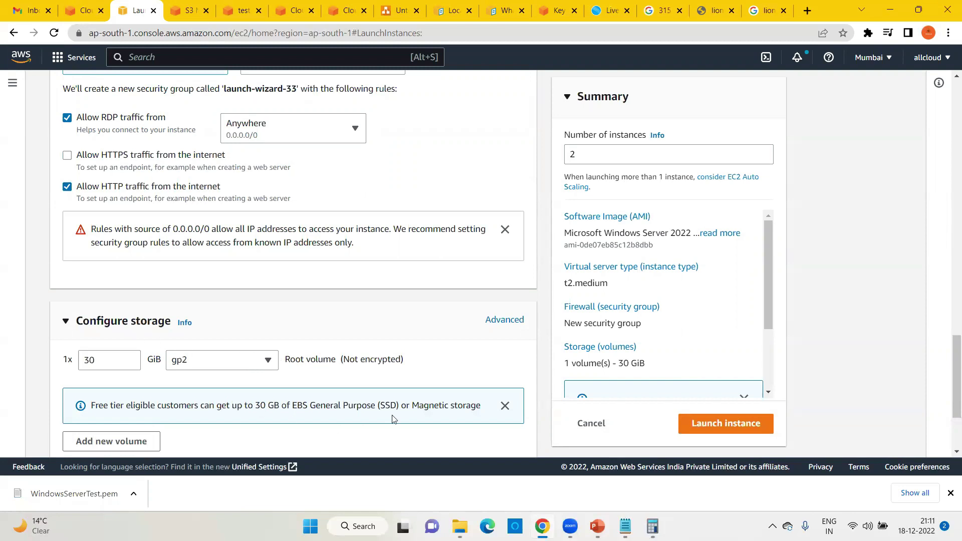
Step: Switch to File Explorer, open Ec2_Install_IIS_Windows_UserData.txt from D-Data\Trainings\Assignments, and copy its entire PowerShell script
key("alt+Tab")
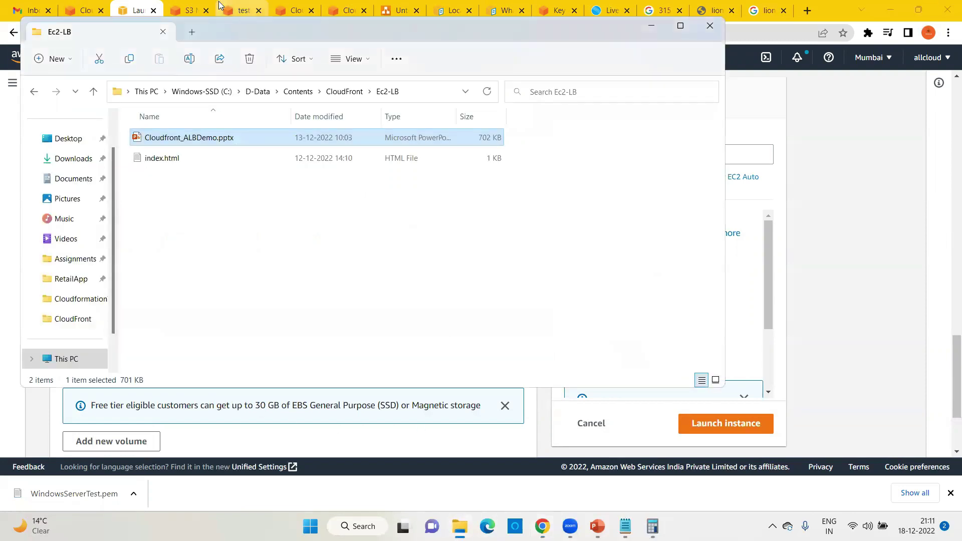
left_click(275, 96)
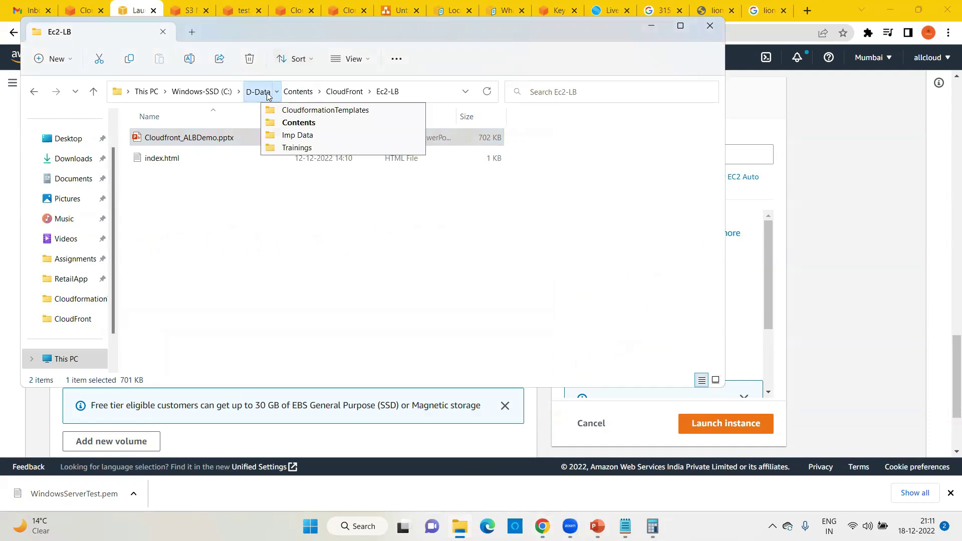
left_click(254, 91)
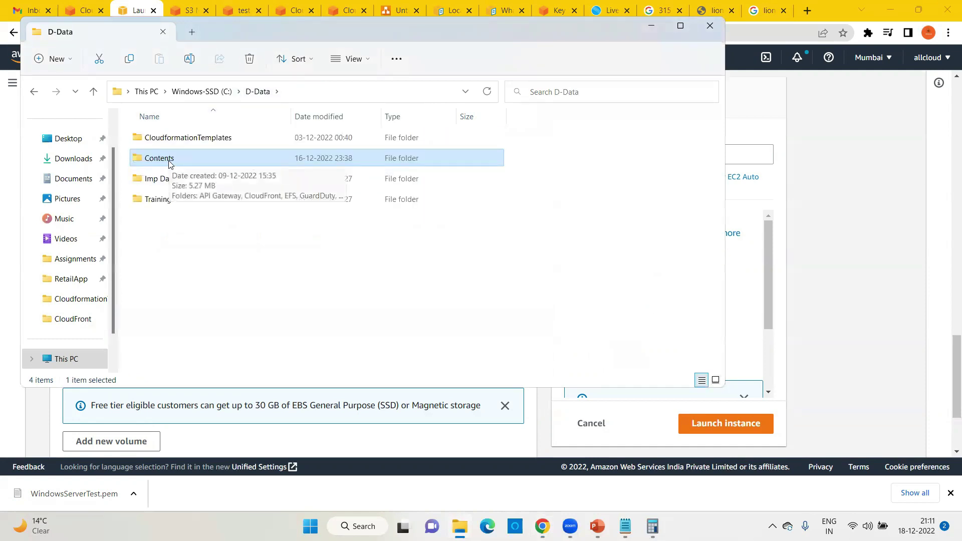
double_click(166, 200)
double_click(172, 145)
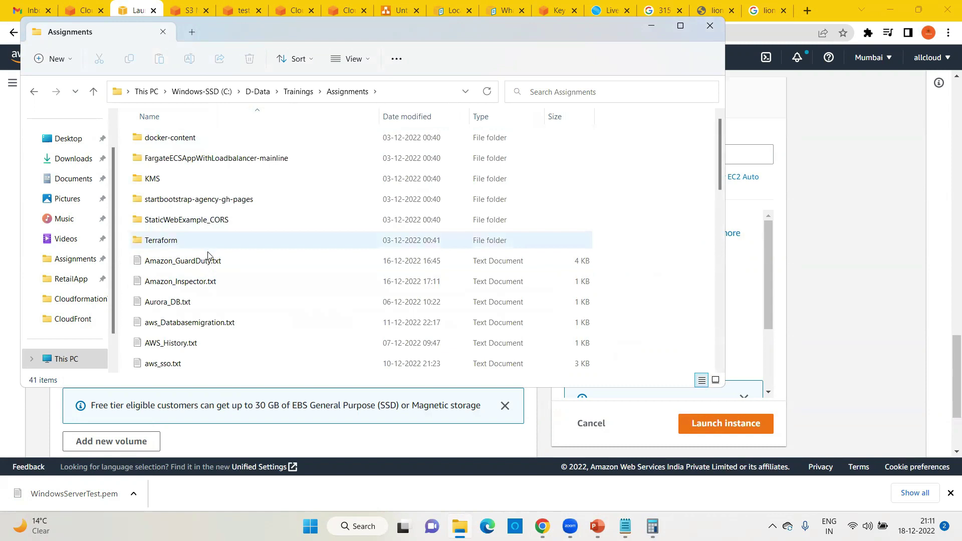
scroll(207, 256, "down", 3)
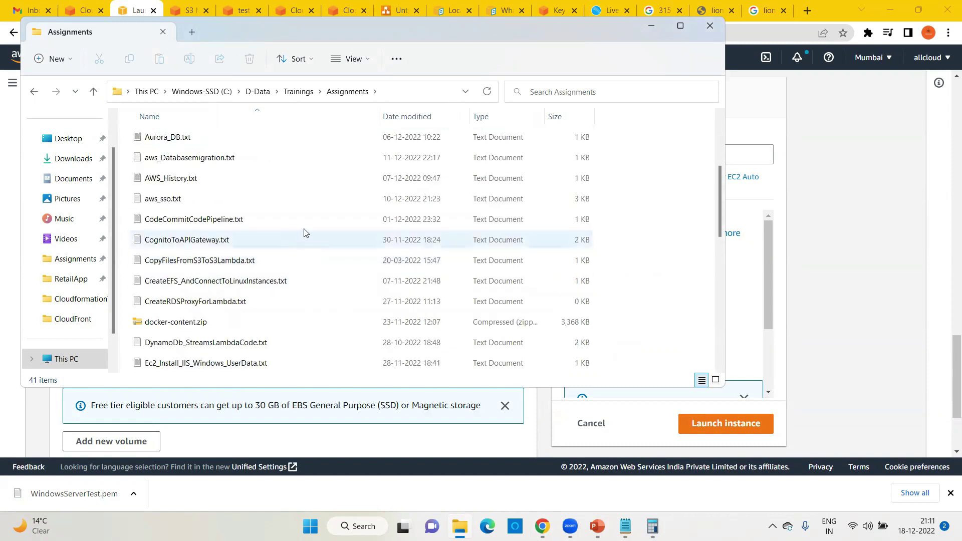
double_click(204, 370)
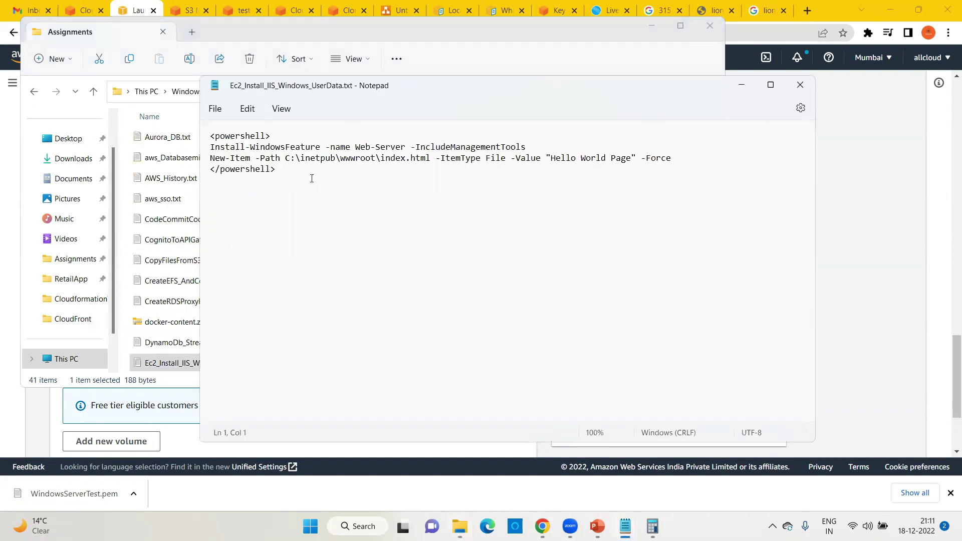
key("ctrl+a")
key("ctrl+c")
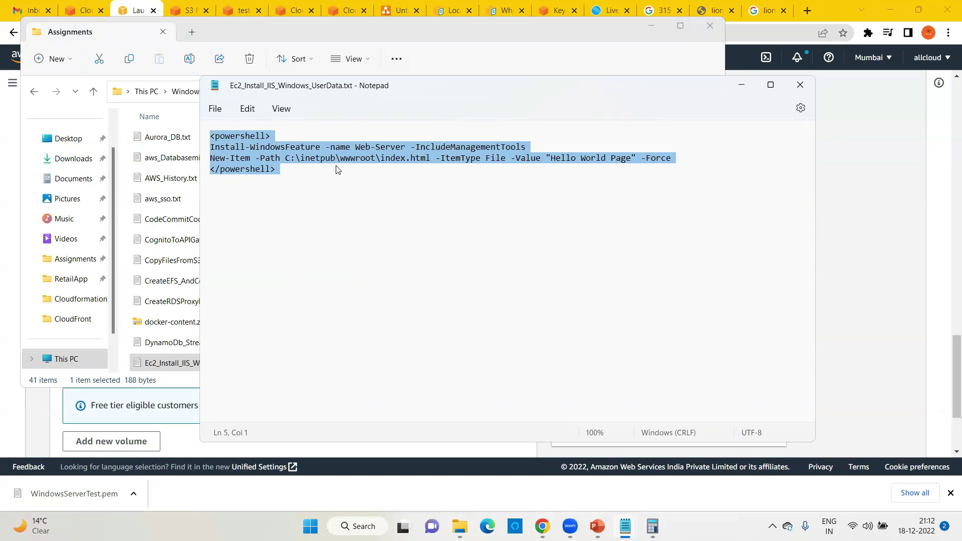
Step: Return to the instance launch page in Chrome and paste the copied PowerShell script as the user data in the advanced details
left_click(867, 156)
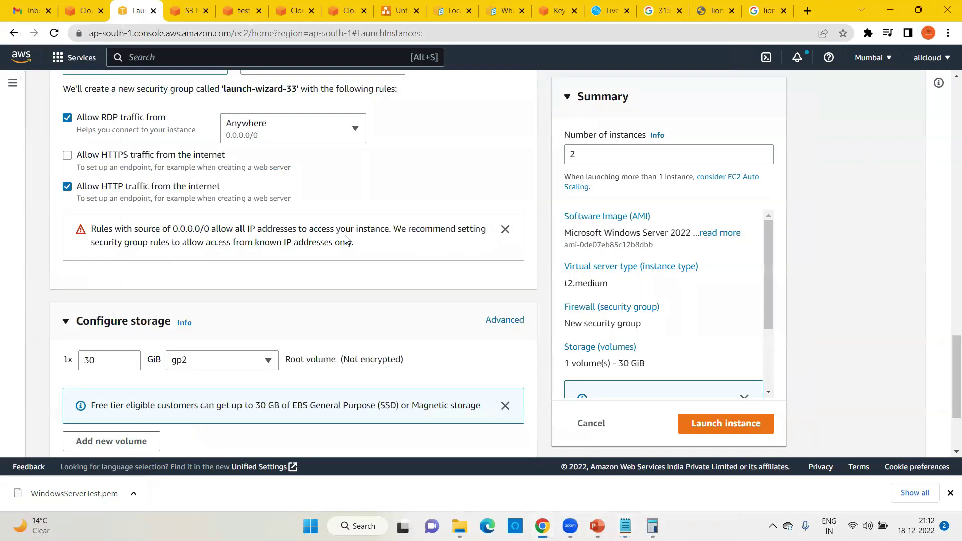
scroll(215, 300, "down", 3)
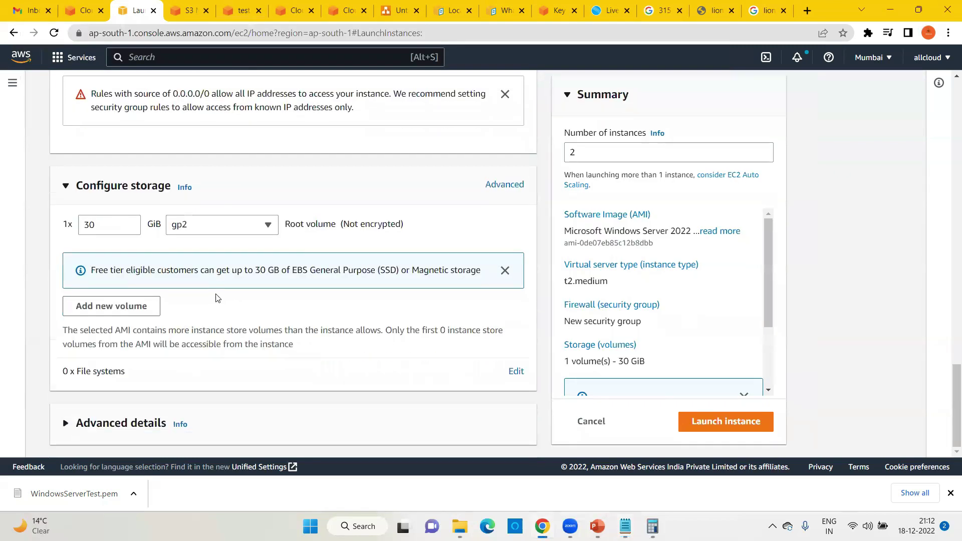
left_click(67, 425)
scroll(208, 281, "down", 15)
scroll(221, 265, "down", 10)
left_click(145, 240)
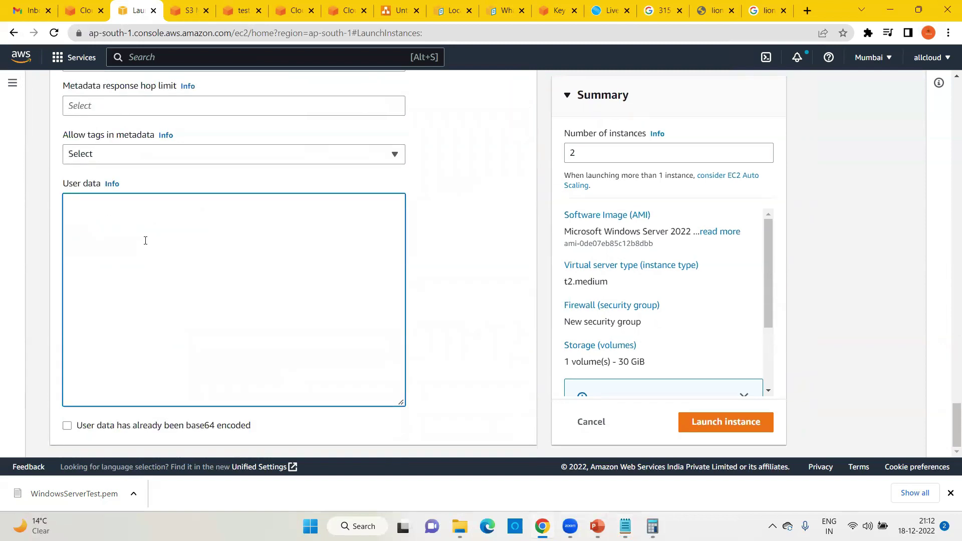
key("ctrl+v")
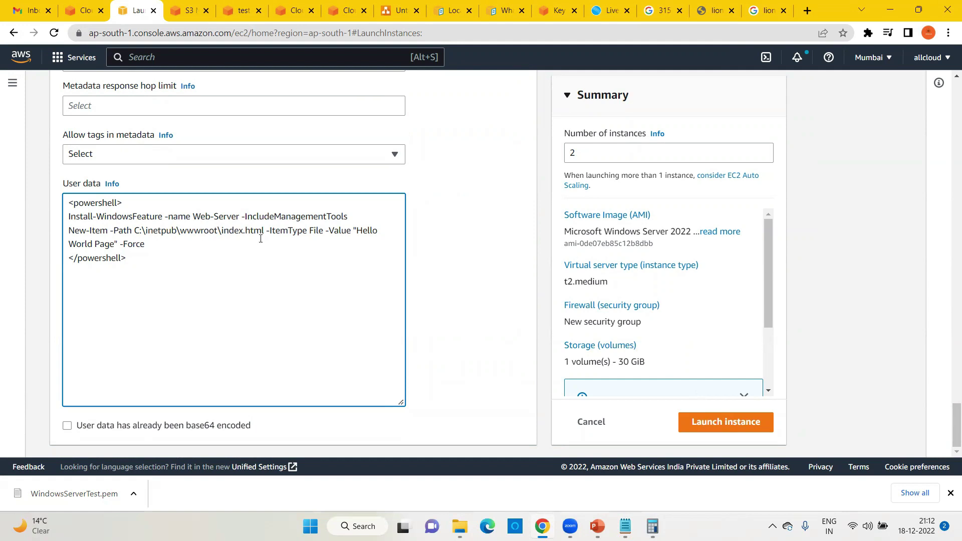
left_click_drag(115, 242, 69, 244)
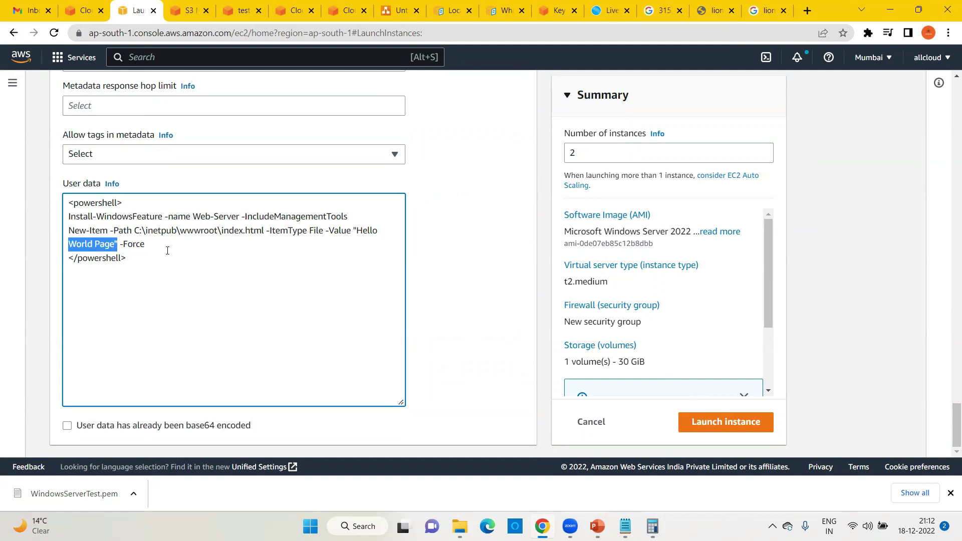
left_click(166, 245)
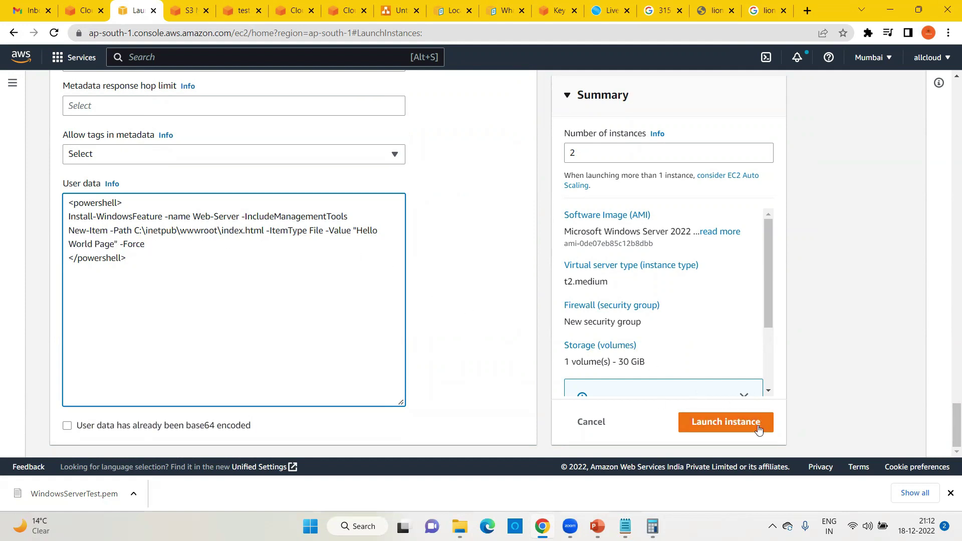
Step: Launch the two instances, then open the EC2 instances list and refresh it to check their state
left_click(721, 422)
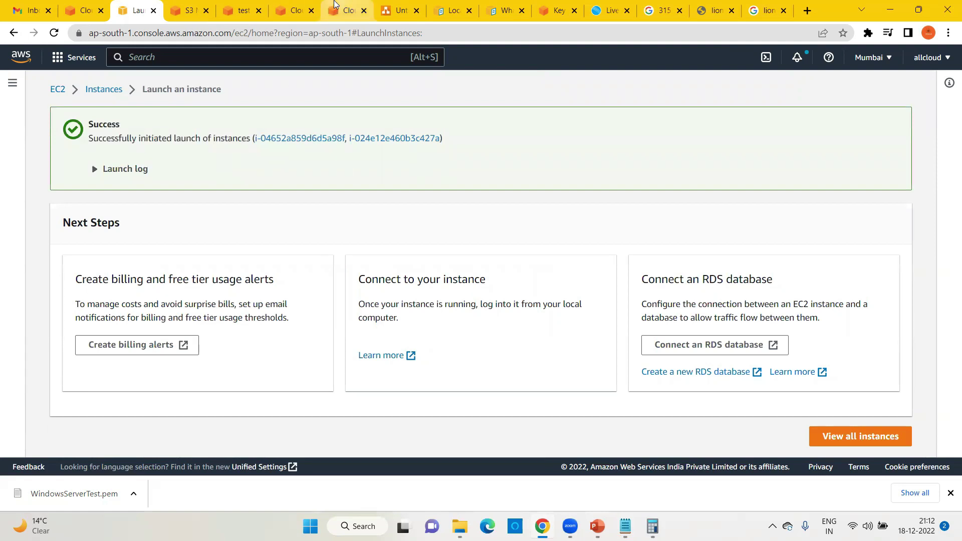
left_click(111, 91)
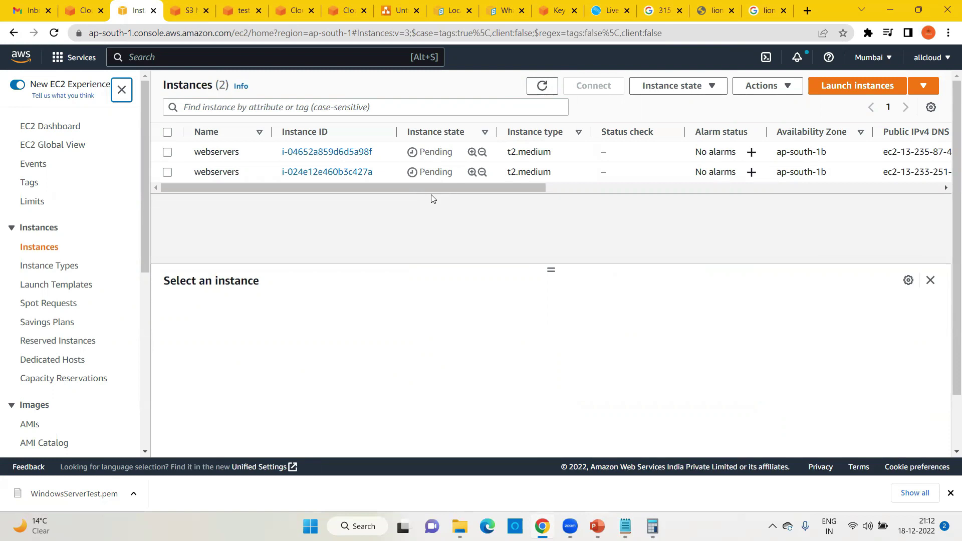
left_click(541, 86)
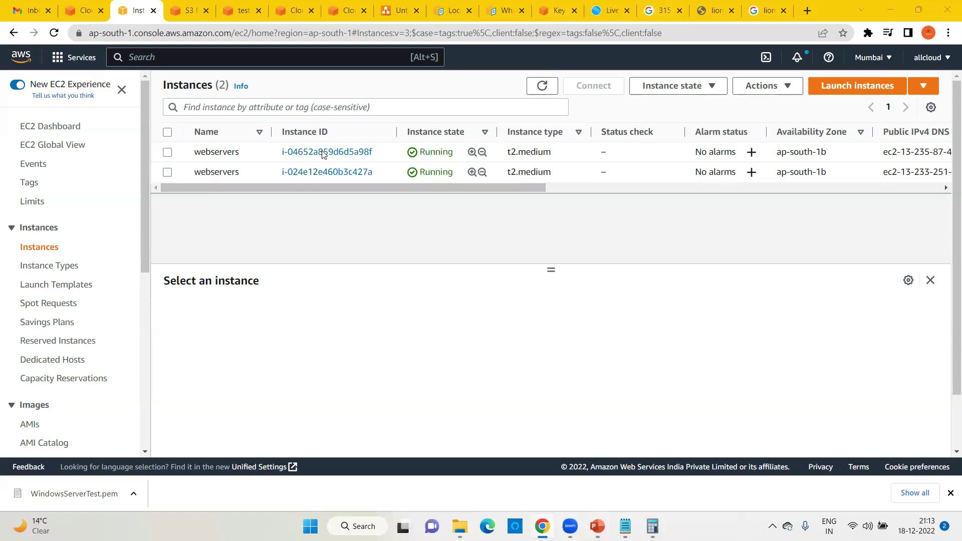
Step: Switch to File Explorer and open index.html from D-Data\Contents\CloudFront\Ec2-LB in Notepad, keeping the file list visible beside it
left_click(461, 525)
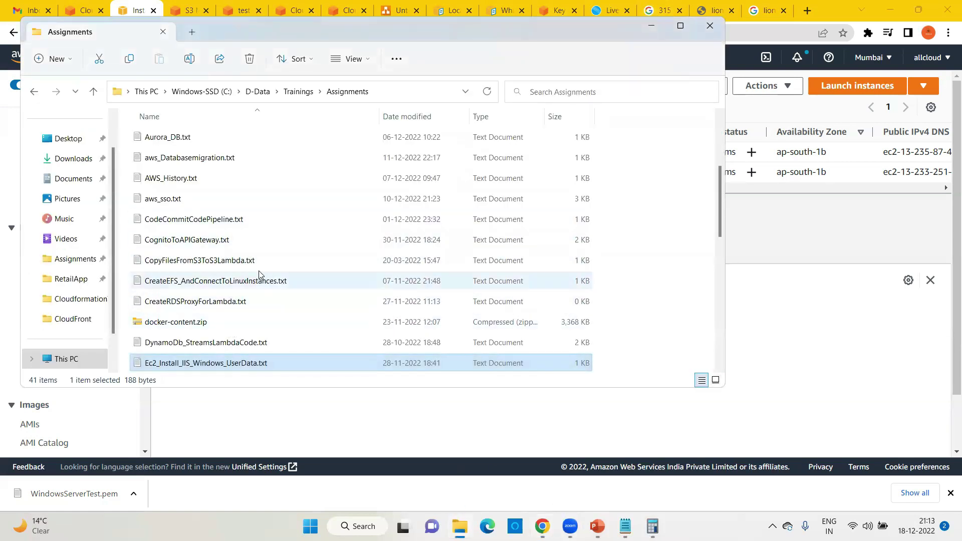
left_click(298, 91)
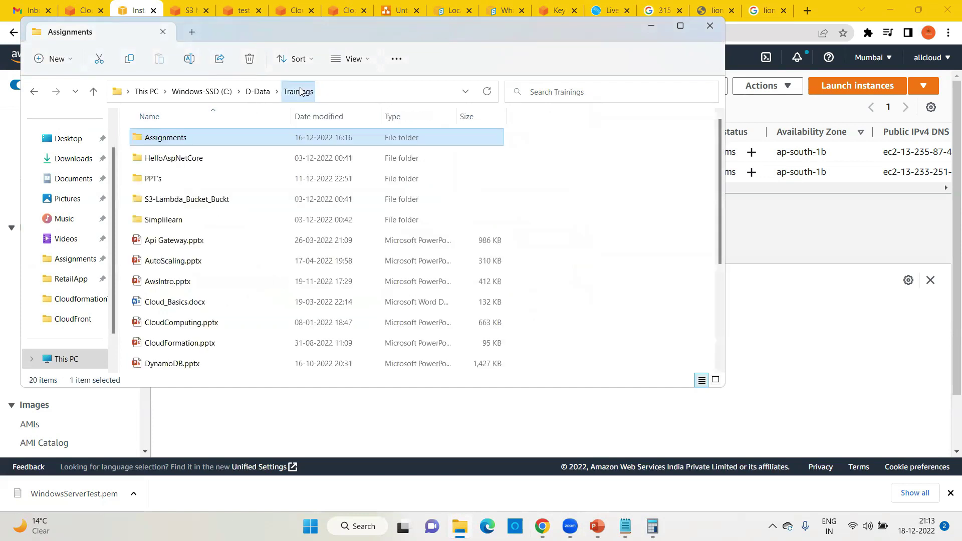
left_click(257, 93)
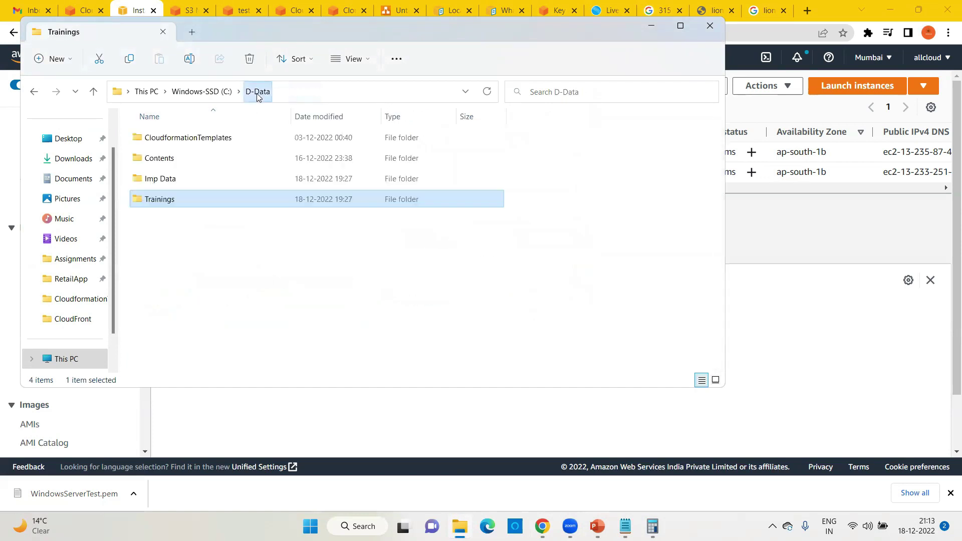
double_click(166, 159)
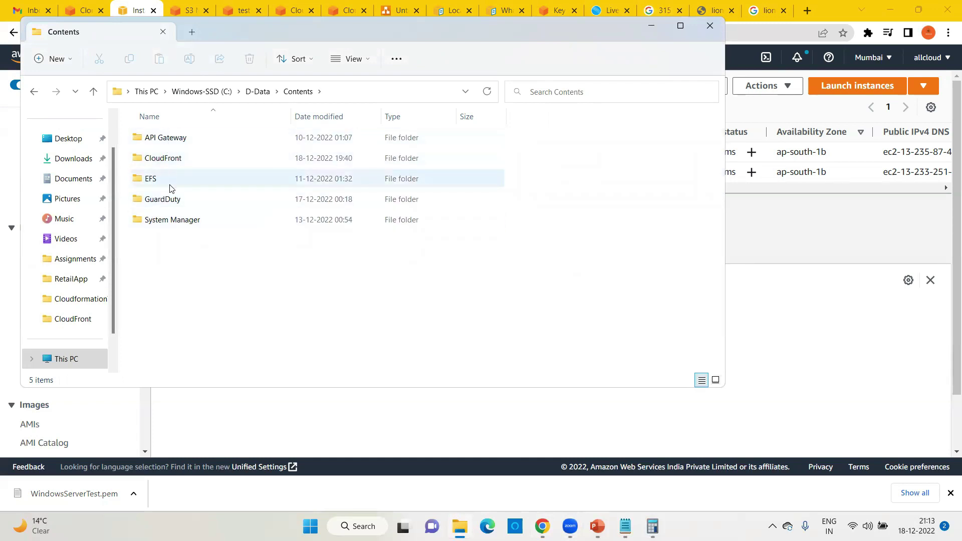
double_click(161, 158)
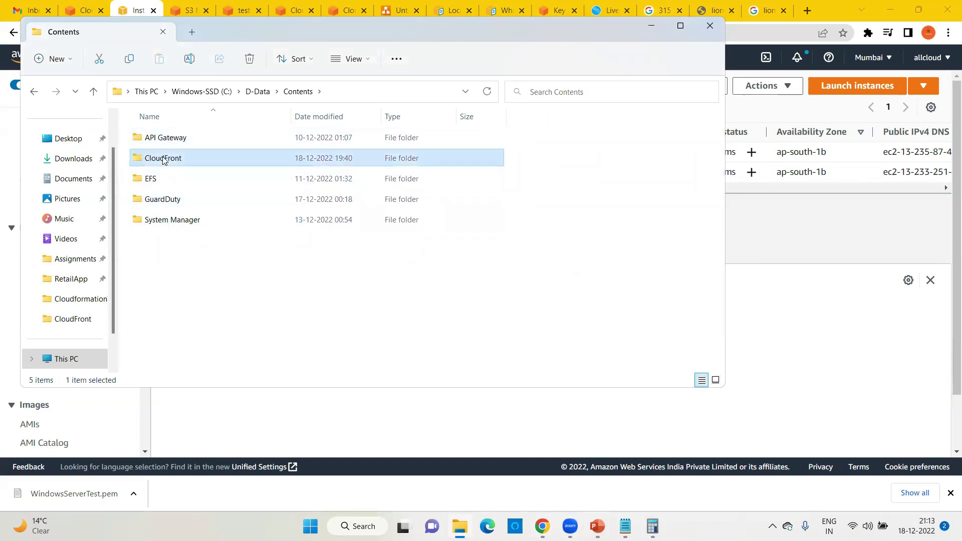
double_click(163, 140)
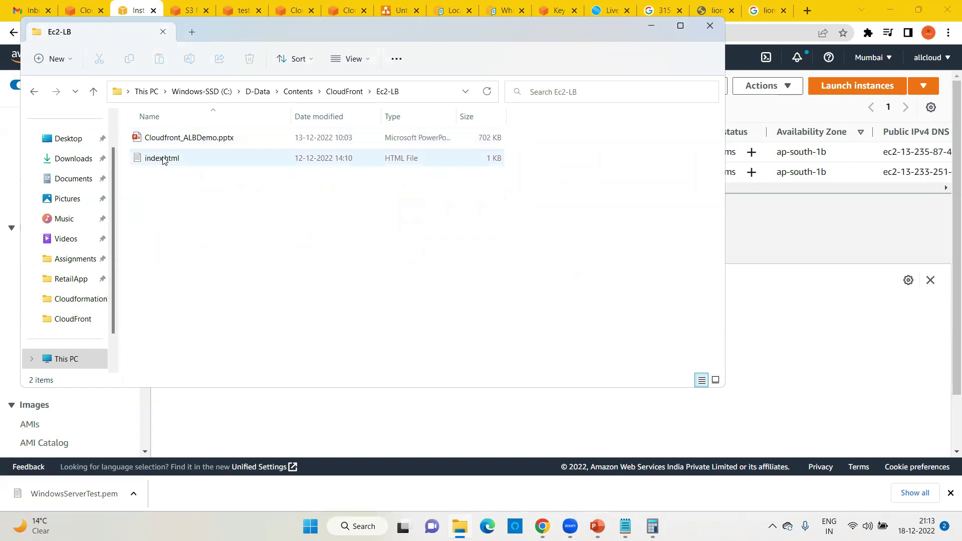
left_click(163, 159)
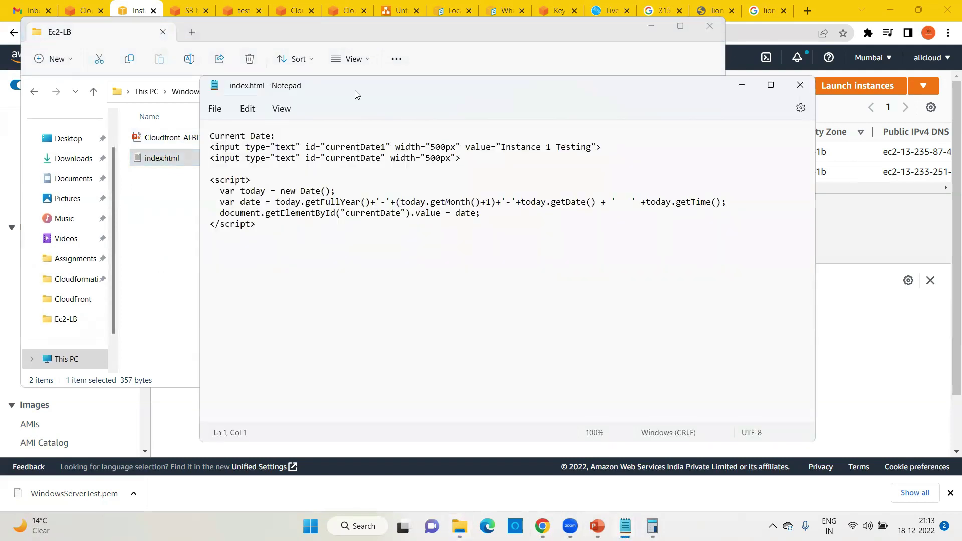
left_click_drag(349, 86, 313, 185)
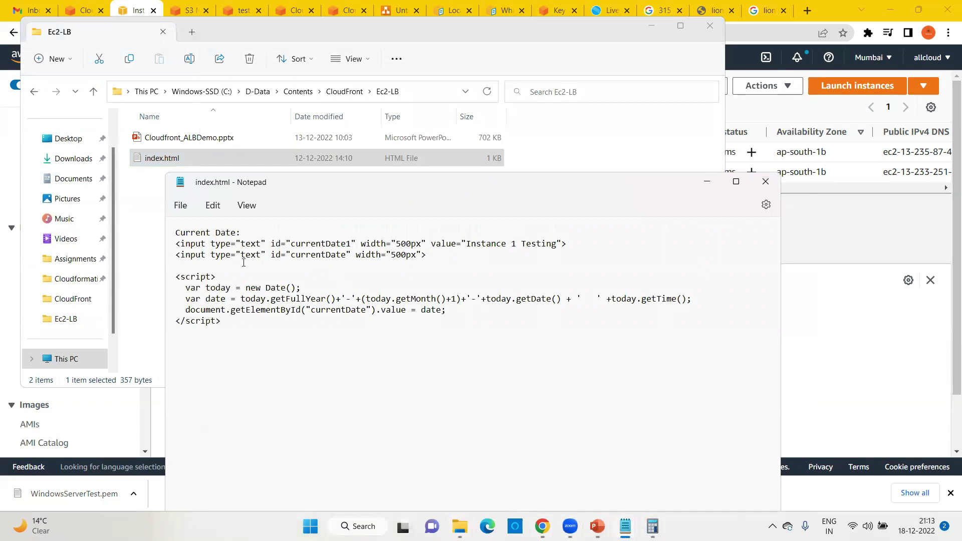
Step: Examine the two text input elements in index.html, including the currentDate1 value and the currentDate id
left_click_drag(222, 247, 399, 262)
left_click(372, 263)
left_click_drag(464, 244, 557, 244)
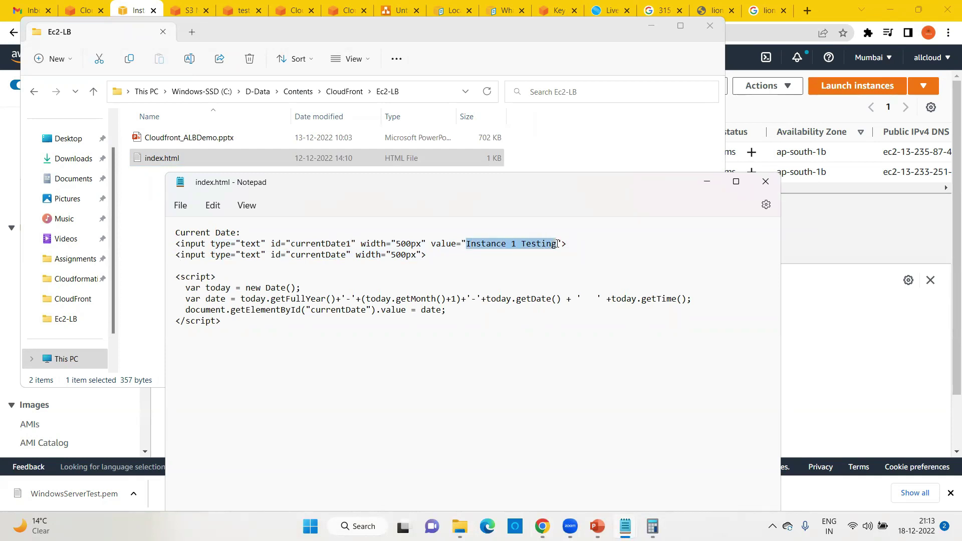
double_click(319, 255)
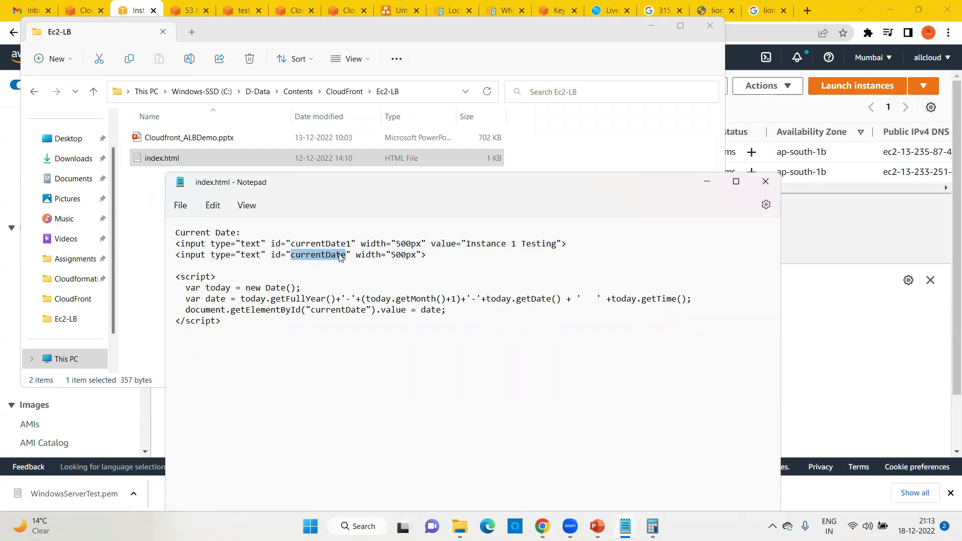
left_click_drag(351, 244, 291, 246)
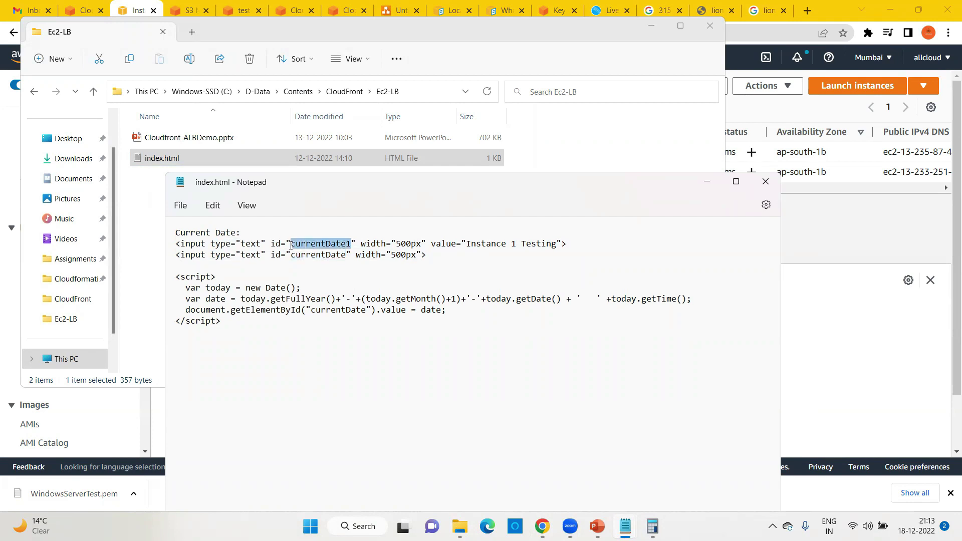
left_click(320, 255)
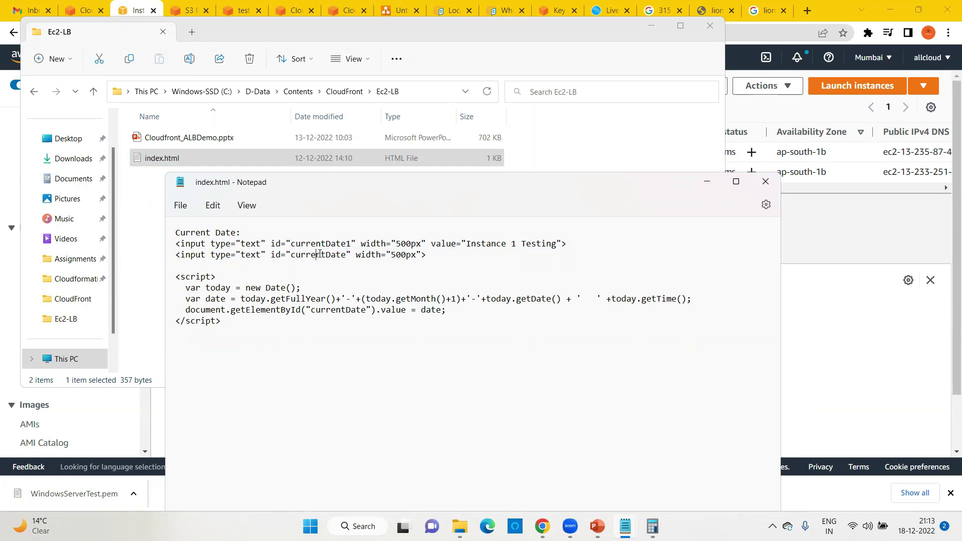
double_click(320, 254)
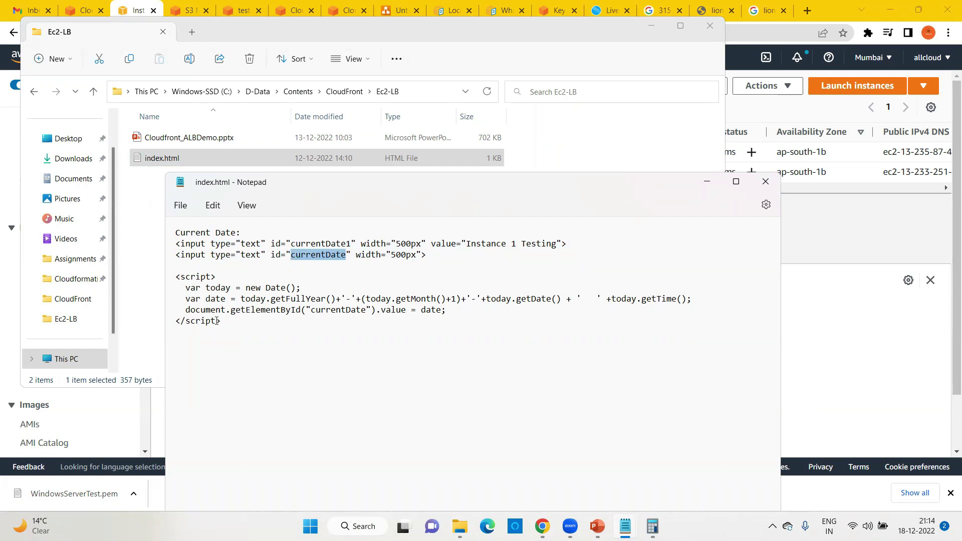
Step: Examine the script block in index.html that builds the date and time and assigns them to the currentDate field
left_click_drag(516, 314, 169, 277)
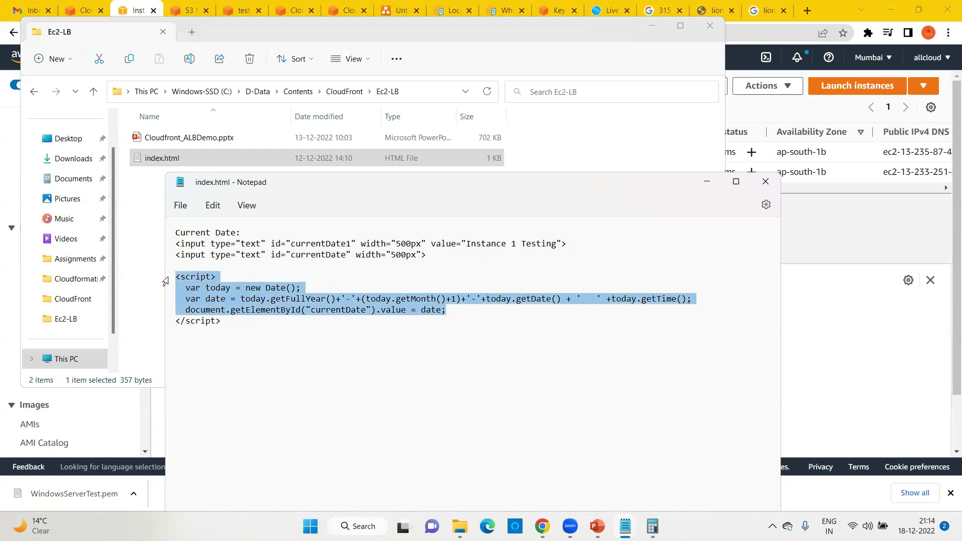
left_click(286, 319)
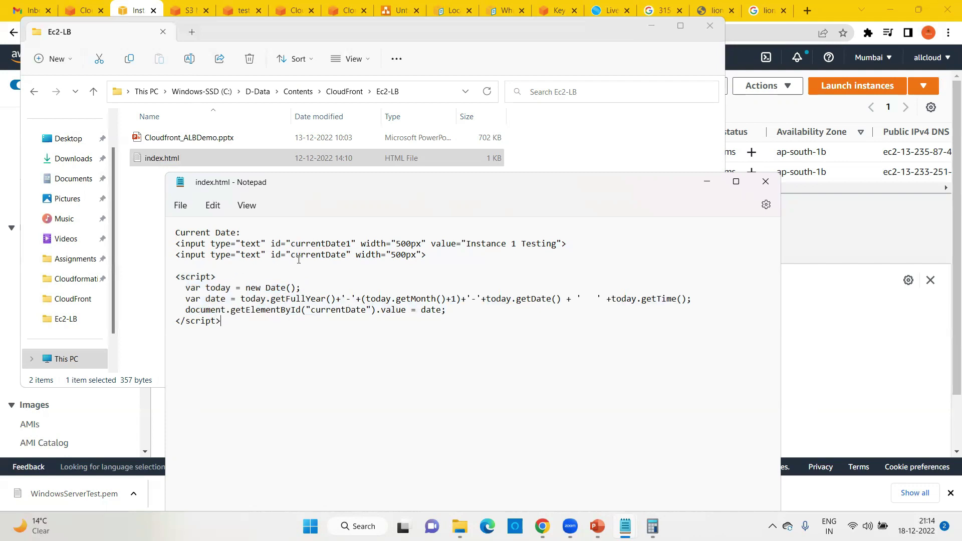
left_click_drag(293, 256, 346, 256)
double_click(334, 312)
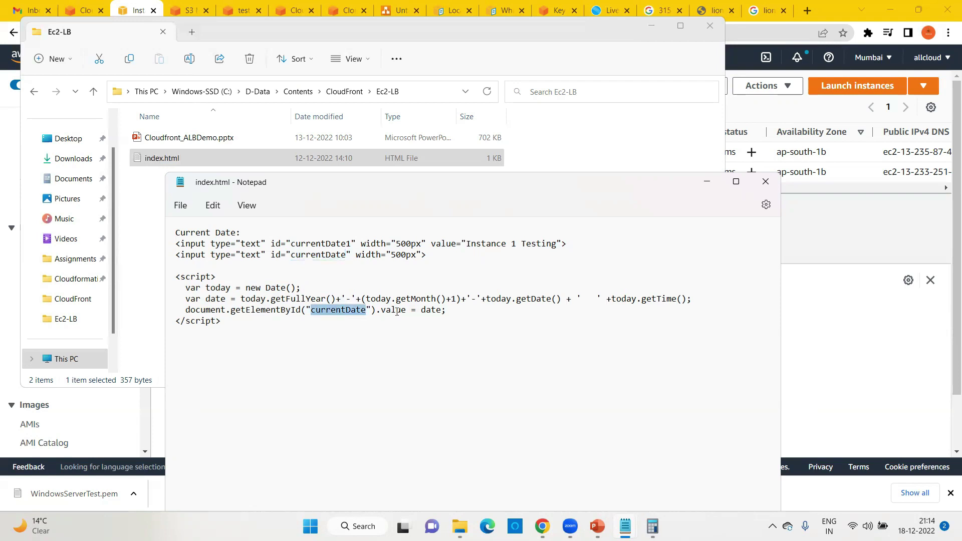
double_click(394, 310)
left_click(425, 310)
double_click(425, 310)
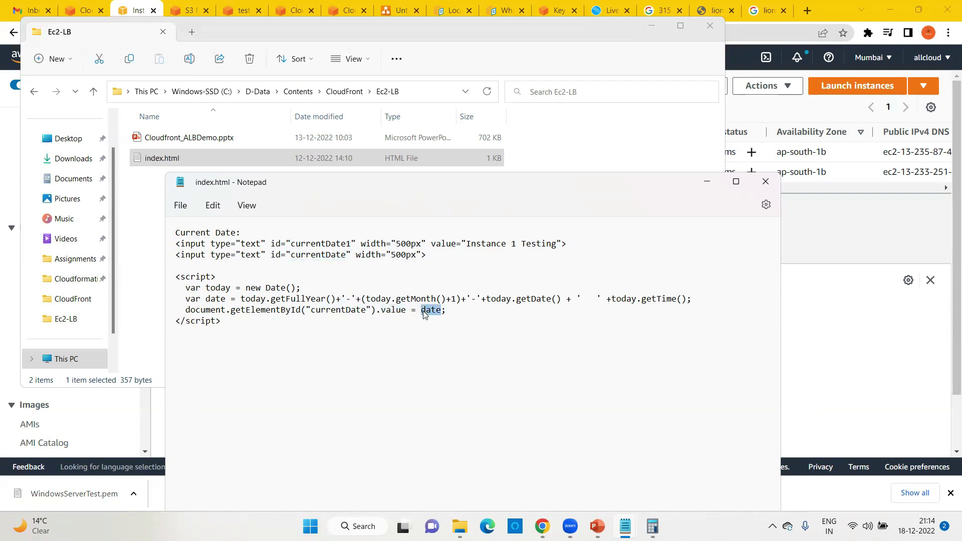
left_click_drag(186, 299, 700, 301)
left_click(313, 319)
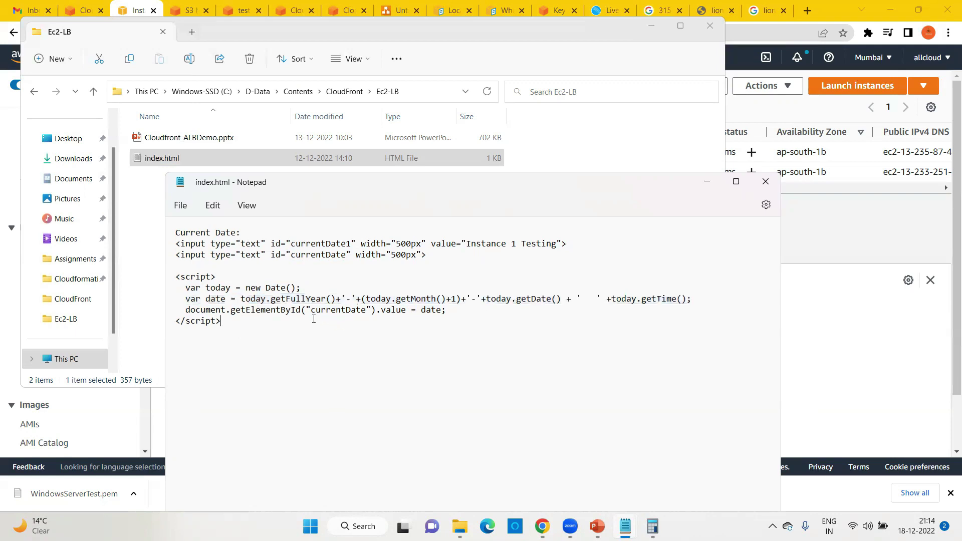
double_click(294, 299)
double_click(416, 299)
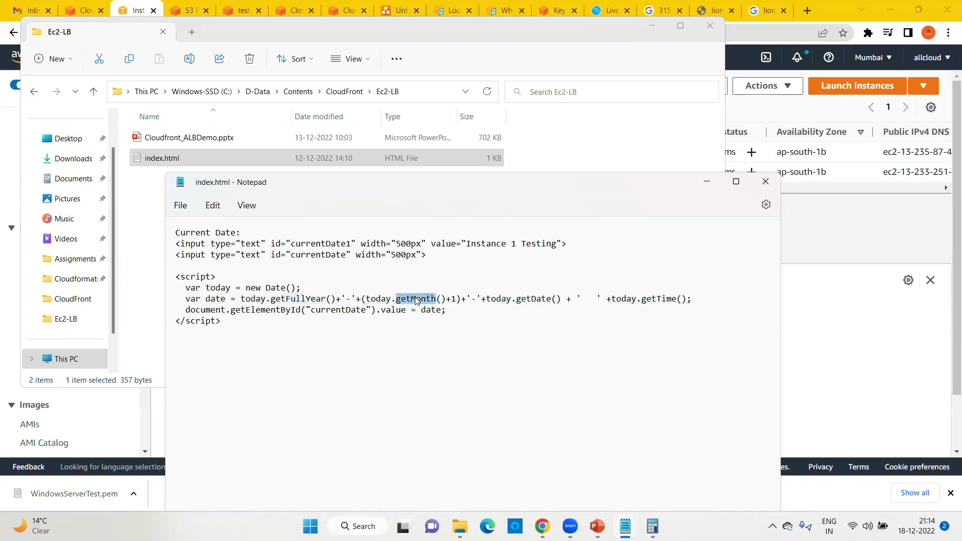
left_click(535, 301)
left_click(636, 299)
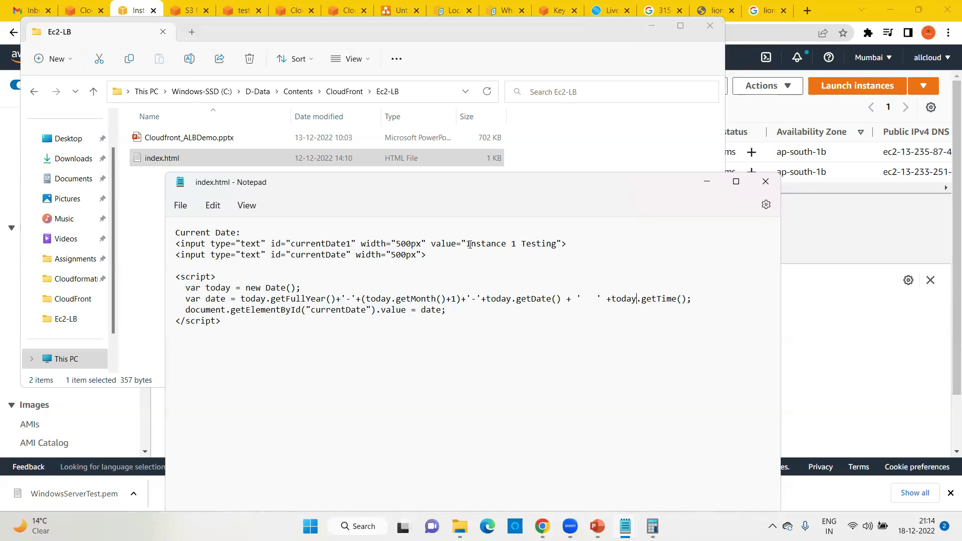
Step: Try renumbering the currentDate1 field's value from Instance 1 to Instance 2, and undo the edit
left_click_drag(466, 244, 519, 243)
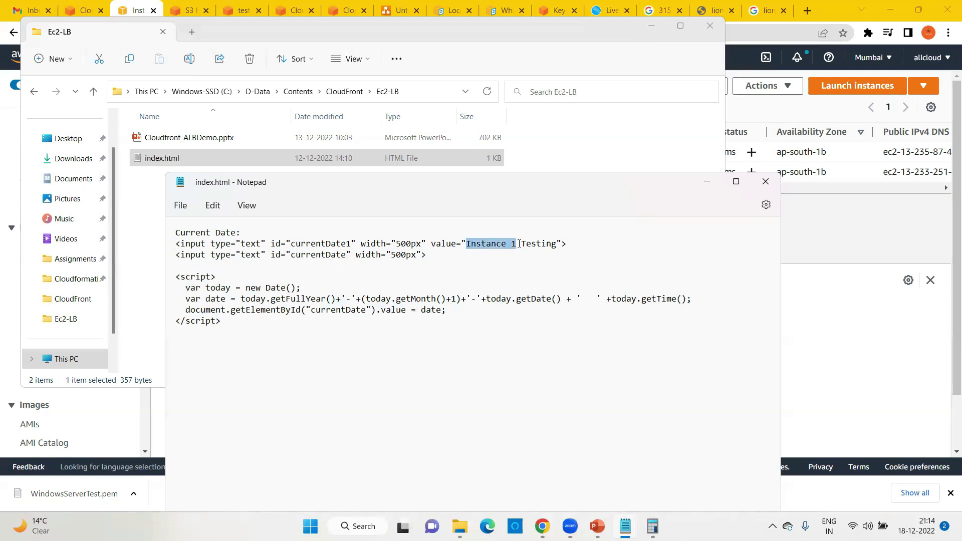
left_click(173, 159)
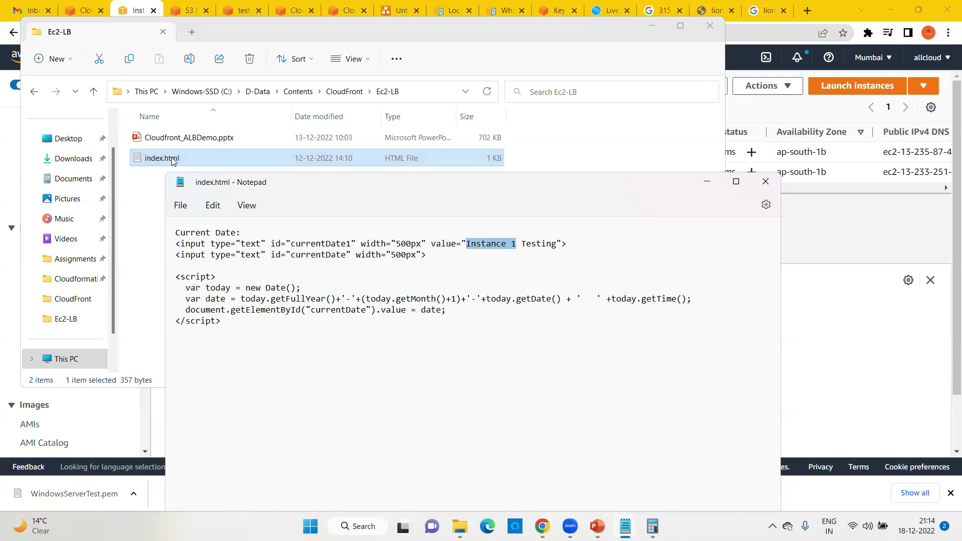
left_click(434, 276)
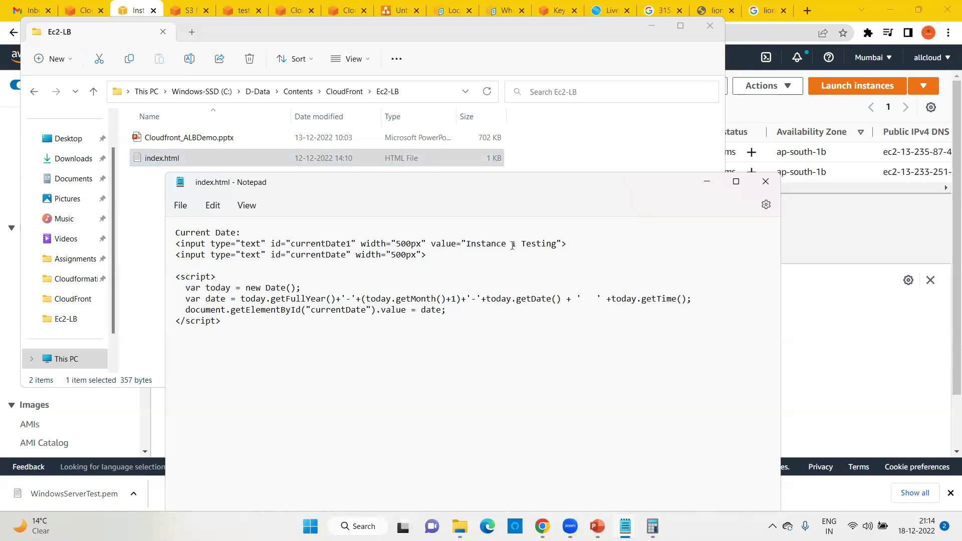
type("2")
key("ctrl+z")
Step: Close index.html and minimize File Explorer to return to the EC2 instances list in Chrome
left_click(533, 290)
left_click(759, 188)
left_click_drag(653, 27, 645, 36)
left_click(645, 36)
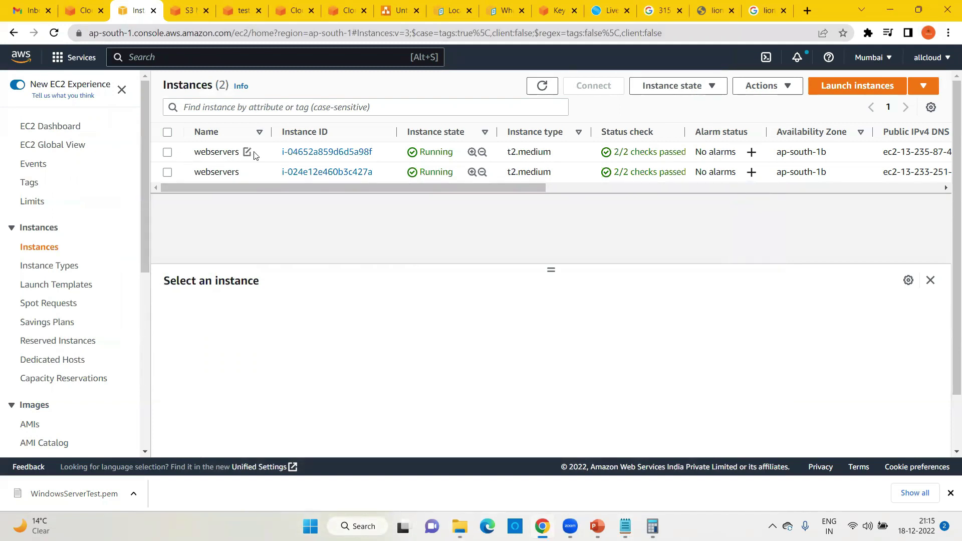
Step: Rename the first instance in the list as webserver1 and save the name
left_click(247, 151)
double_click(326, 174)
left_click(325, 174)
key("BackSpace")
type("1")
left_click(405, 216)
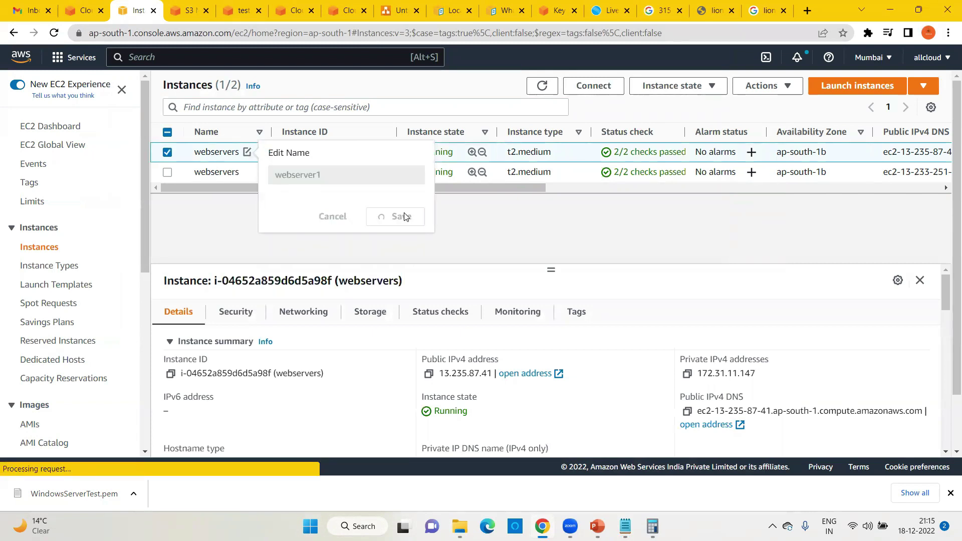
Step: Rename the second instance in the list as webserver2 and save the name
left_click(247, 172)
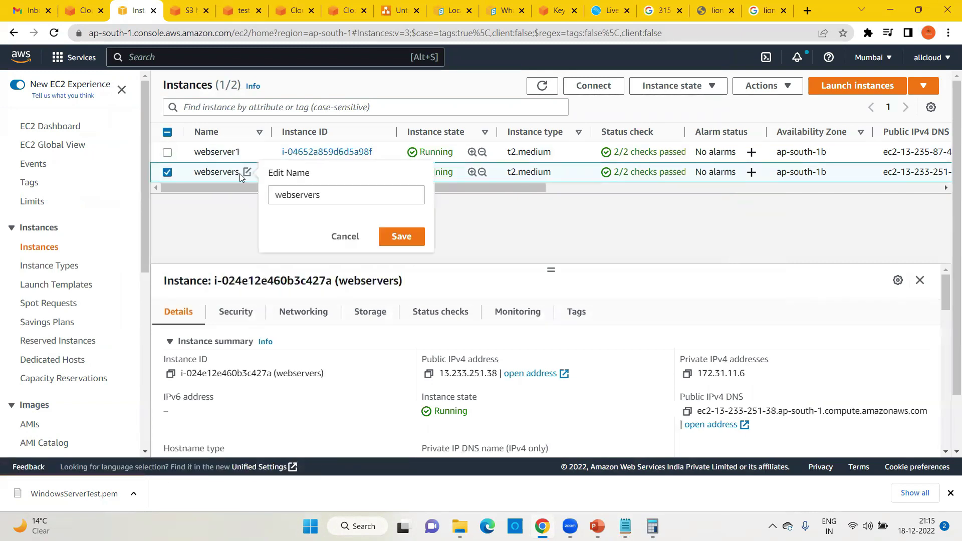
double_click(326, 197)
left_click(326, 198)
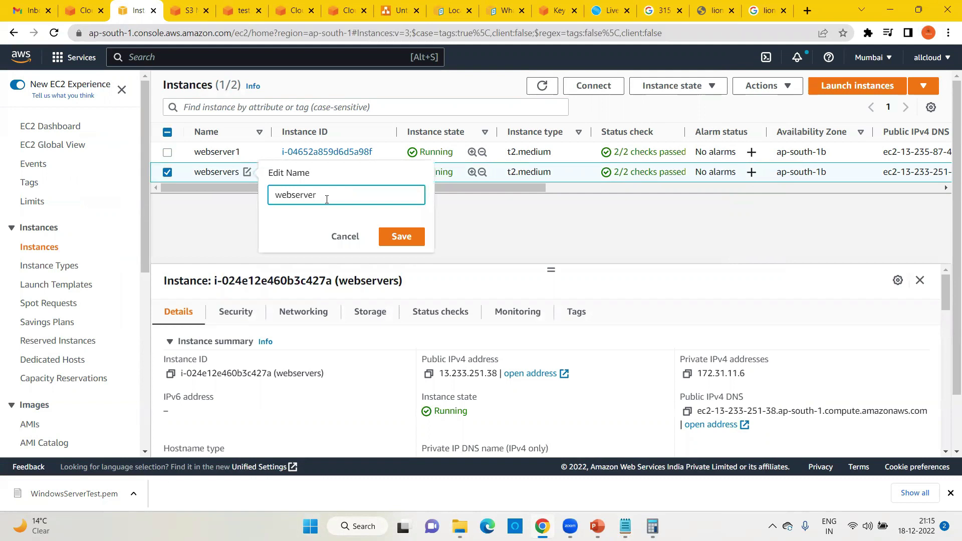
type("2")
left_click(391, 235)
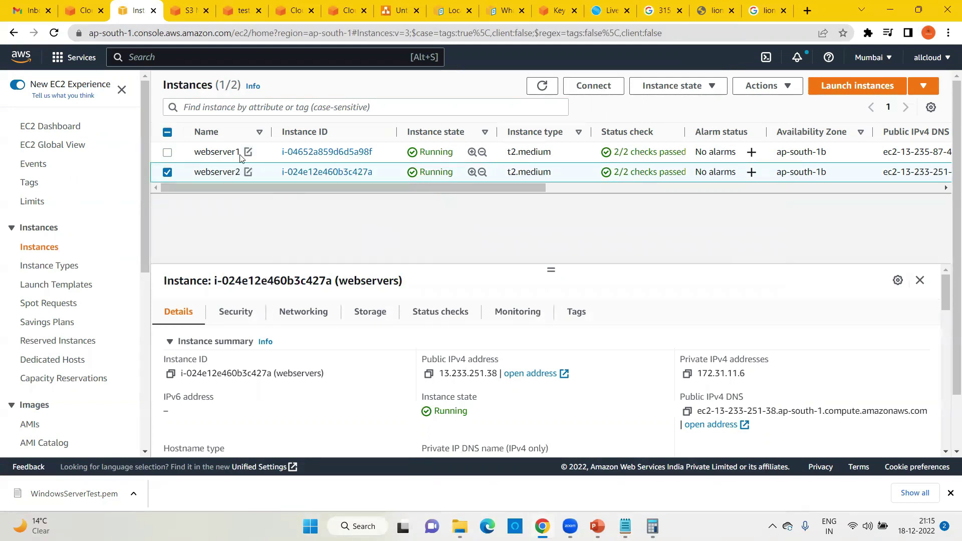
Step: Select only webserver1 and open its Get Windows password page
left_click(242, 155)
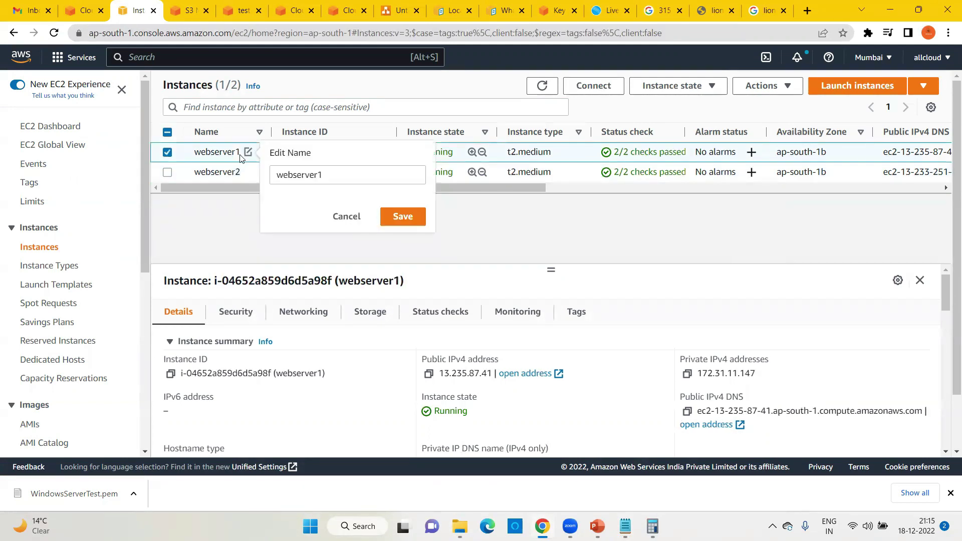
left_click(568, 236)
left_click(757, 86)
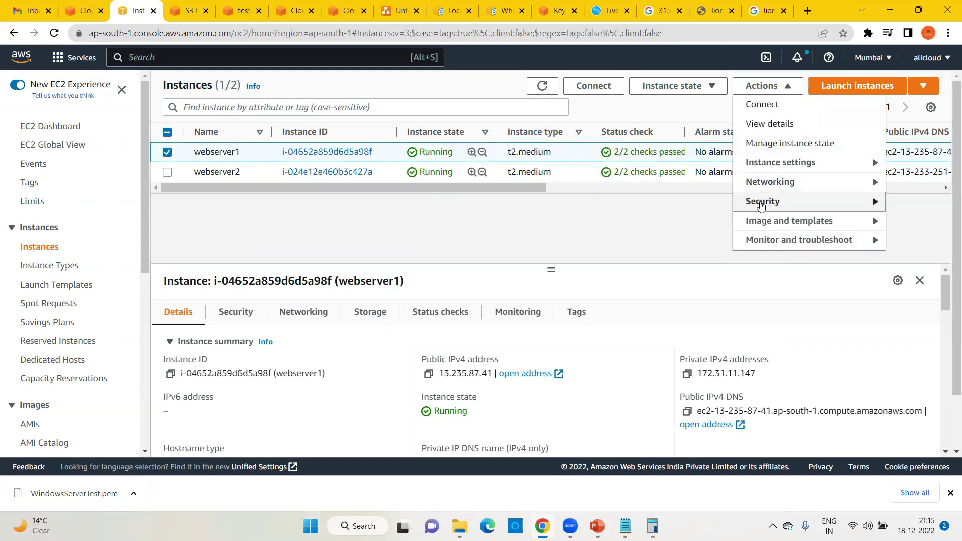
mouse_move(762, 201)
left_click(651, 220)
Step: Decrypt webserver1's Windows password with the WindowsServerTest.pem private key from Downloads, copy the password and close the password details
left_click(105, 288)
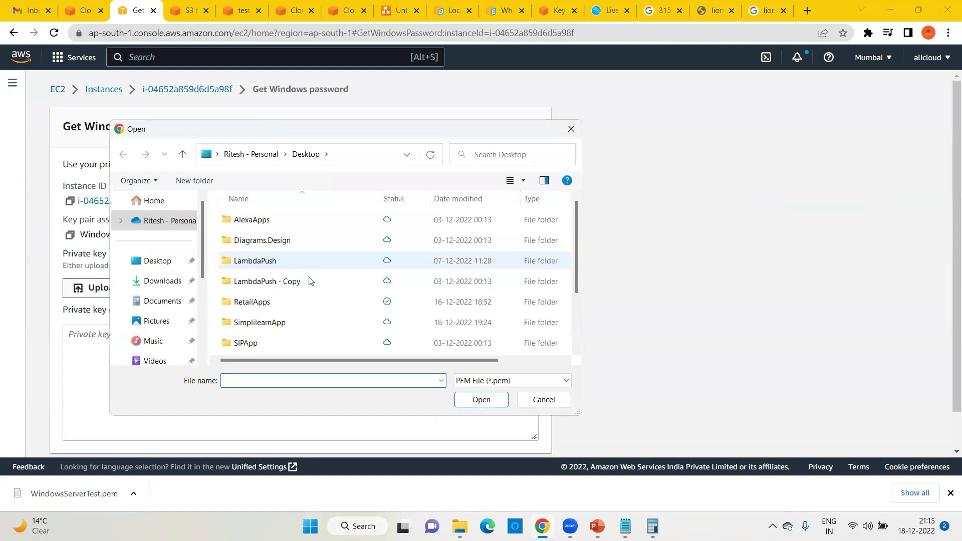
left_click(157, 282)
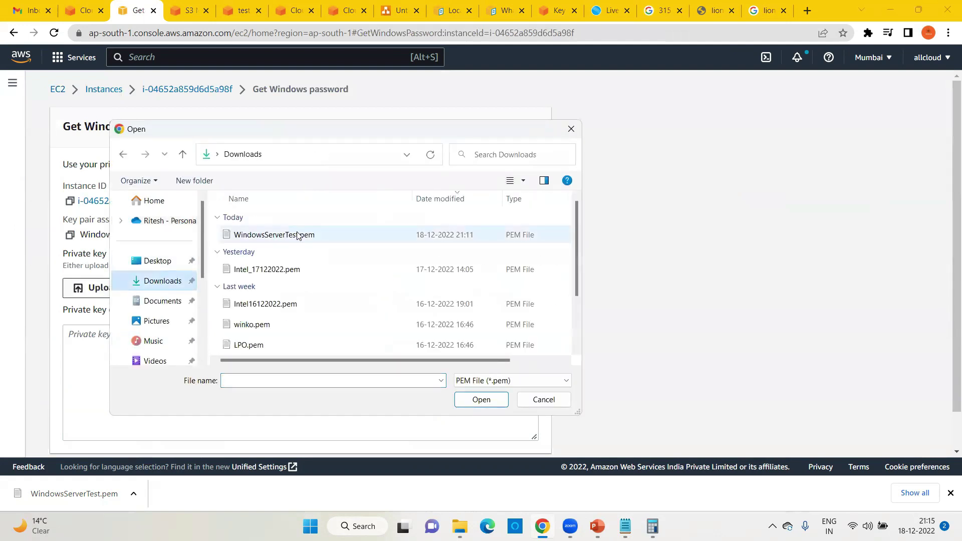
left_click(274, 235)
left_click(481, 399)
scroll(569, 408, "down", 2)
left_click(485, 434)
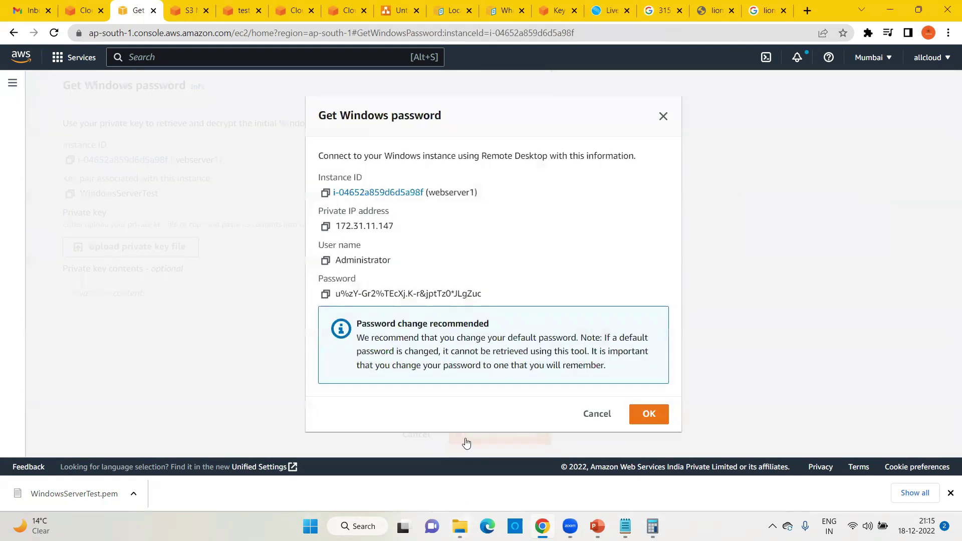
left_click(325, 293)
left_click(649, 415)
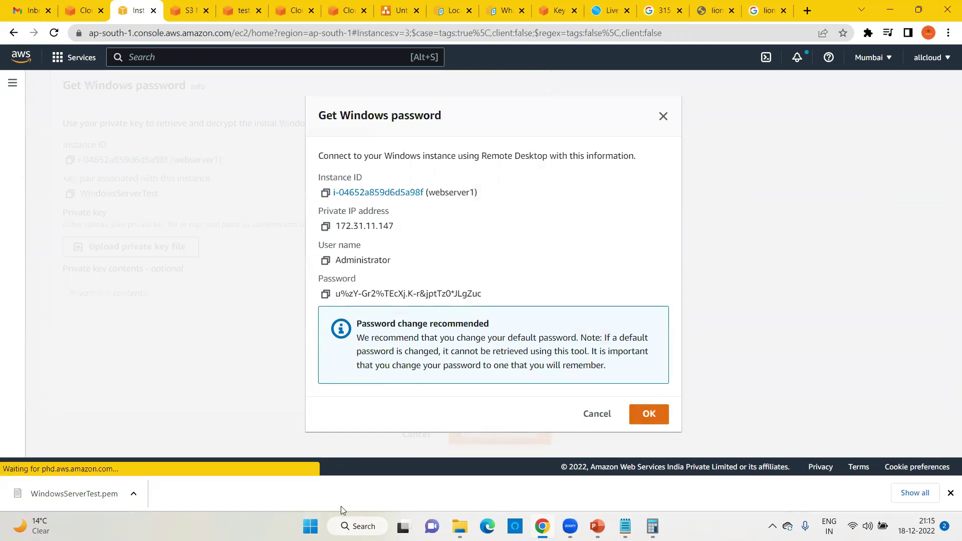
Step: Open a new Notepad document, paste webserver1's copied Windows password into it and minimize it
left_click(358, 526)
type("note")
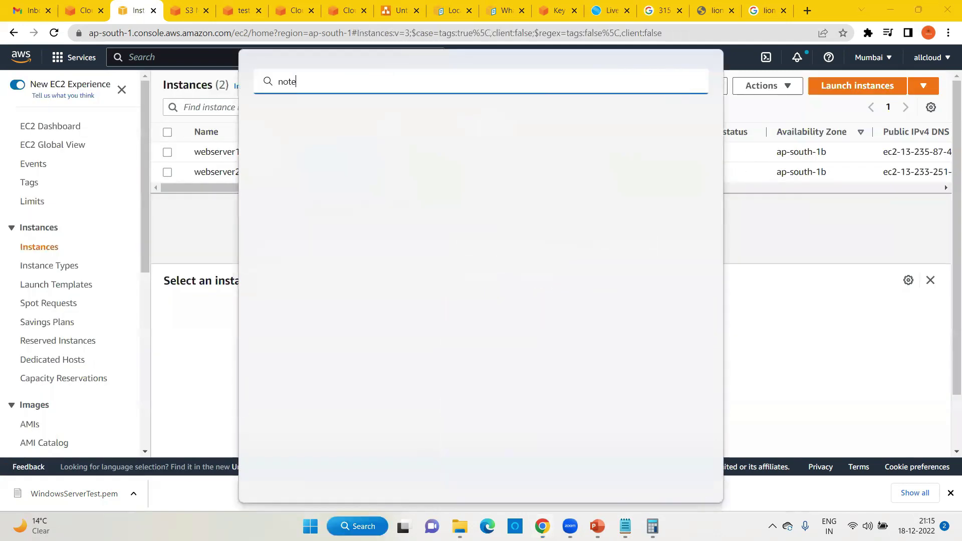
left_click(304, 179)
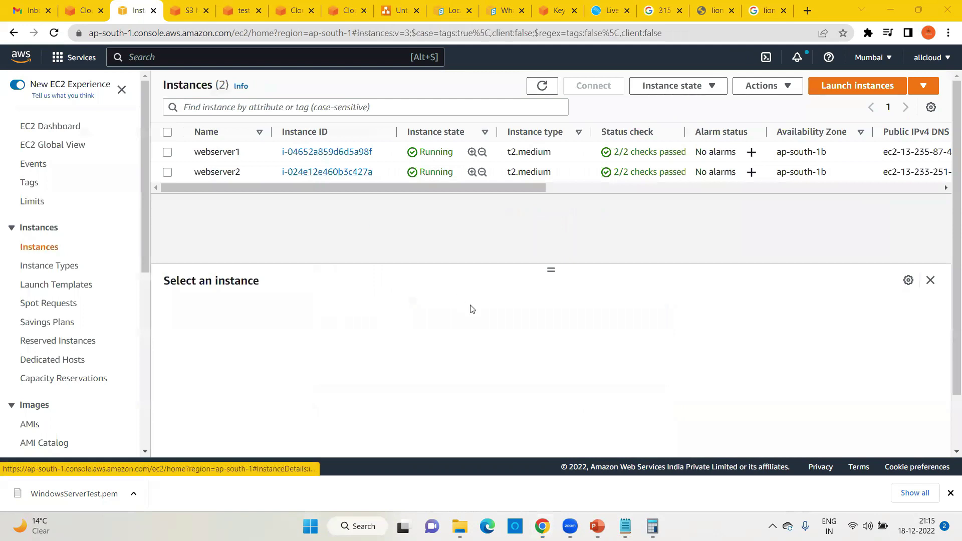
key("ctrl+v")
left_click(709, 182)
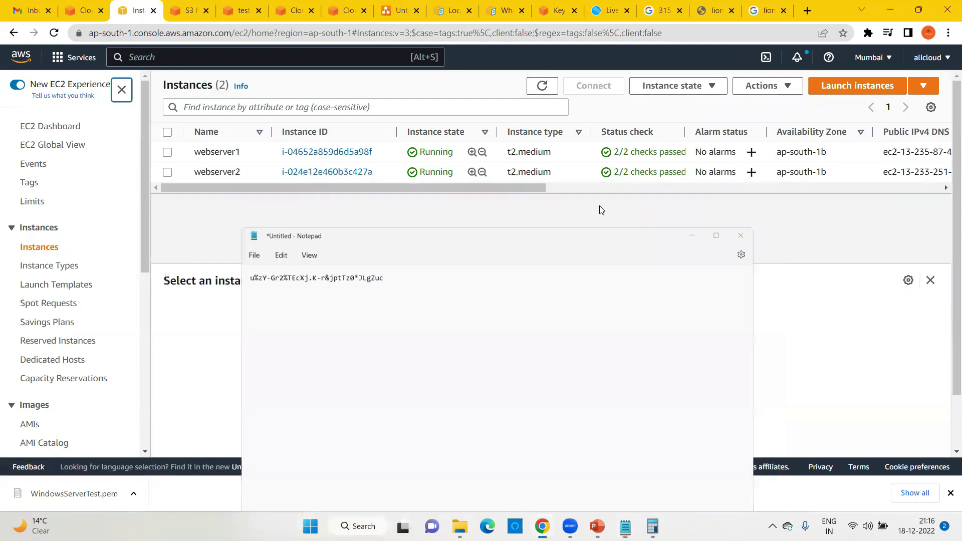
Step: Select webserver2 in the instances list and open its Get Windows password page
left_click(276, 173)
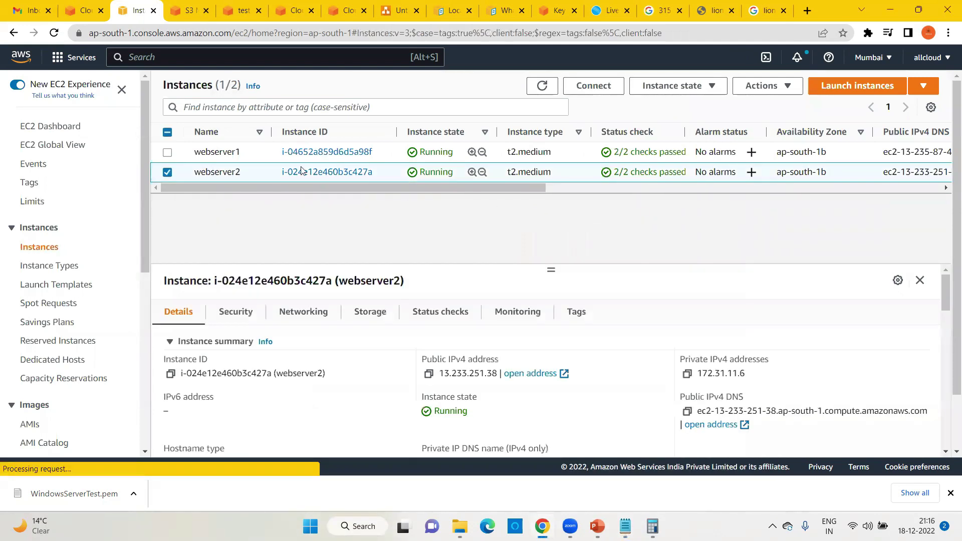
left_click(766, 86)
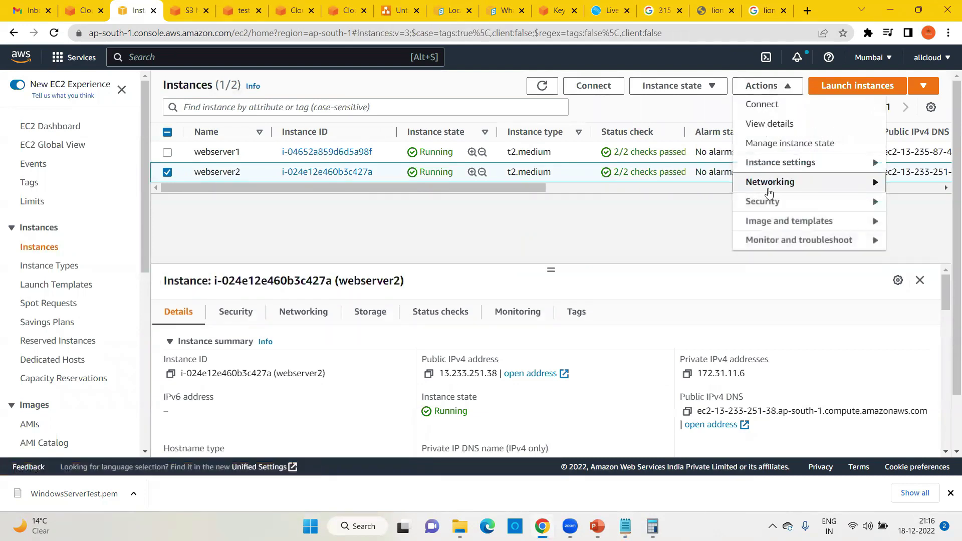
mouse_move(746, 203)
left_click(680, 221)
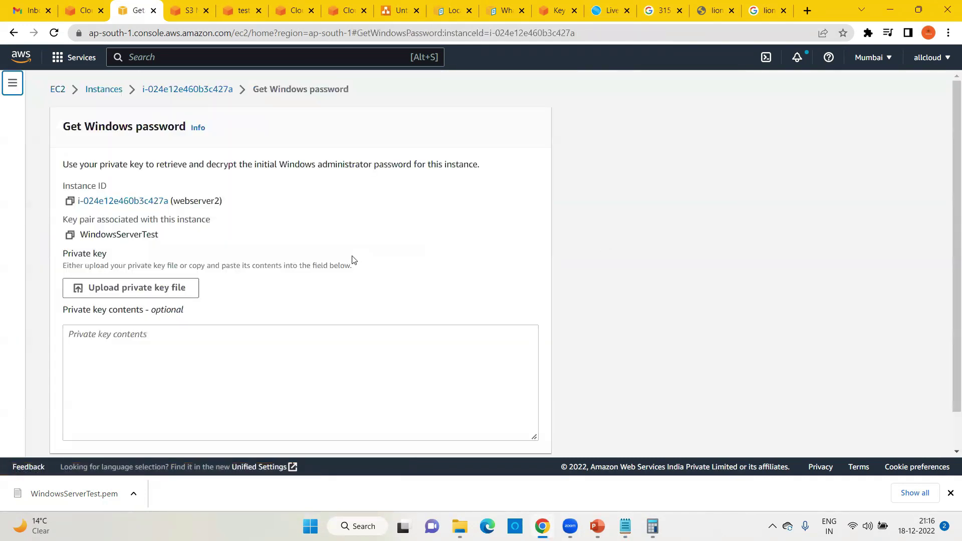
Step: Decrypt webserver2's Windows password with the WindowsServerTest.pem private key file and copy the password
left_click(124, 296)
left_click(283, 235)
left_click(480, 399)
scroll(607, 350, "down", 2)
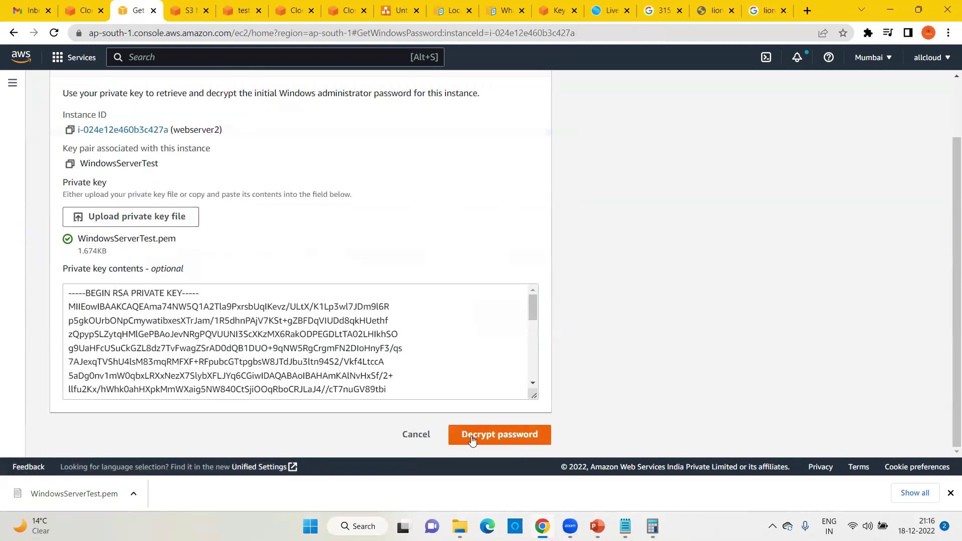
left_click(70, 164)
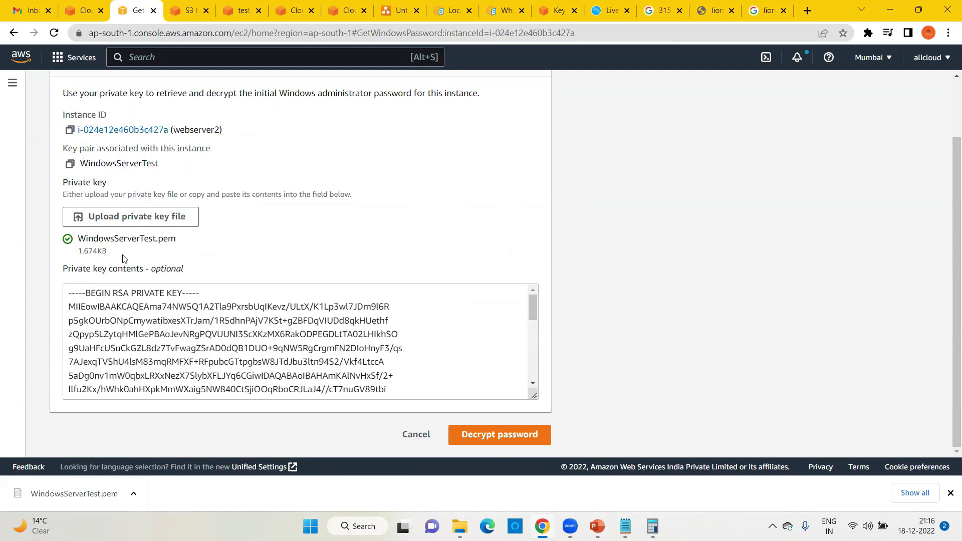
left_click(484, 439)
left_click(325, 294)
Step: Paste webserver2's password below the first one in the Notepad password note, minimize it and close the password details
mouse_move(625, 526)
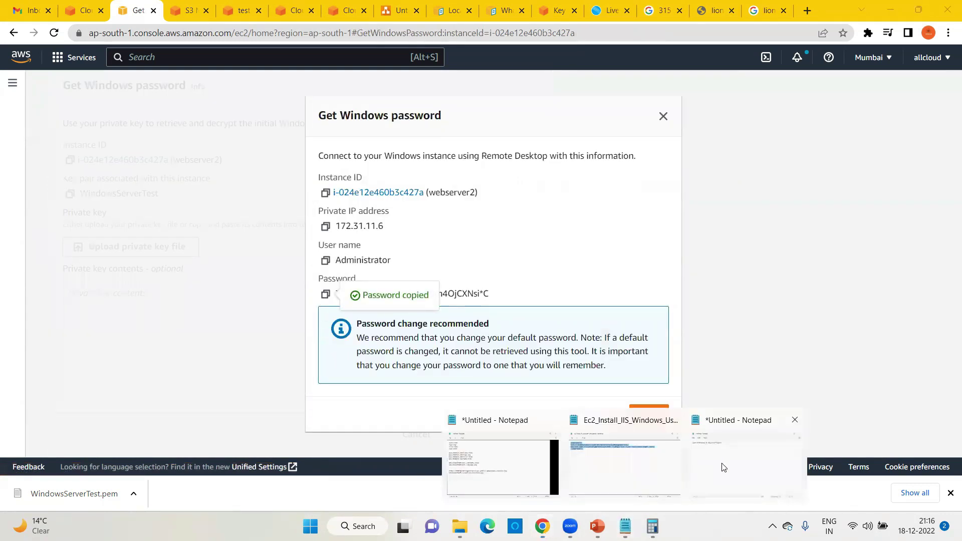
left_click(706, 475)
key("ctrl+v")
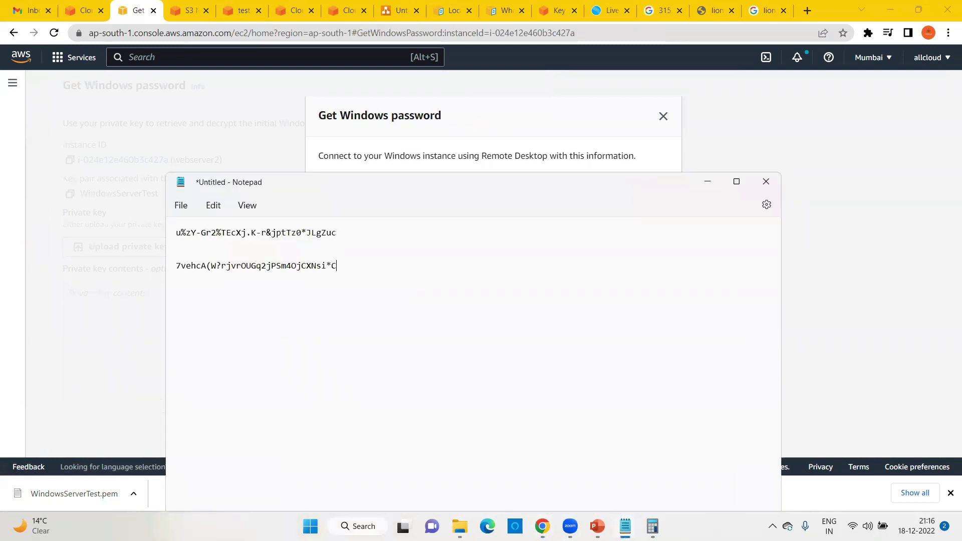
left_click(708, 182)
left_click(659, 417)
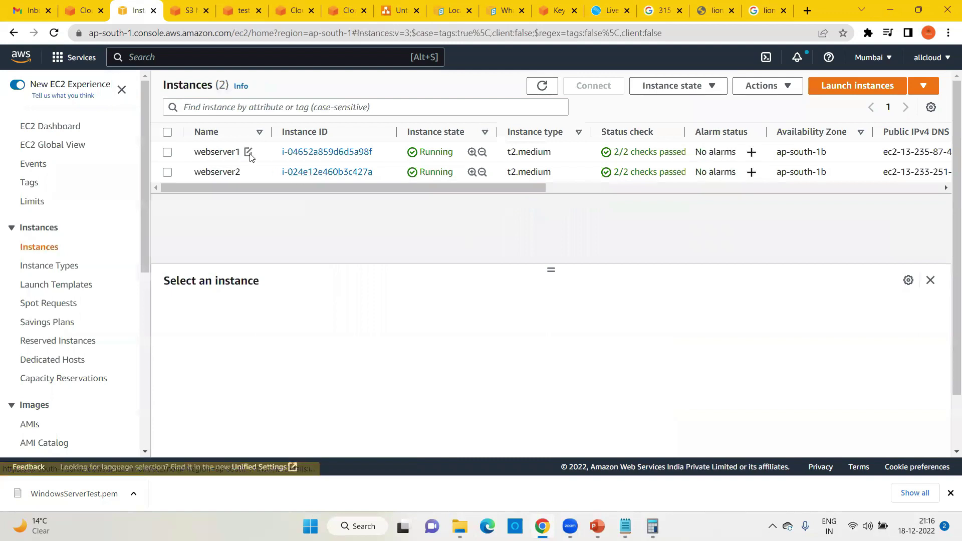
Step: Select webserver1, show its RDP client connection options, and download and open its remote desktop file
left_click(248, 152)
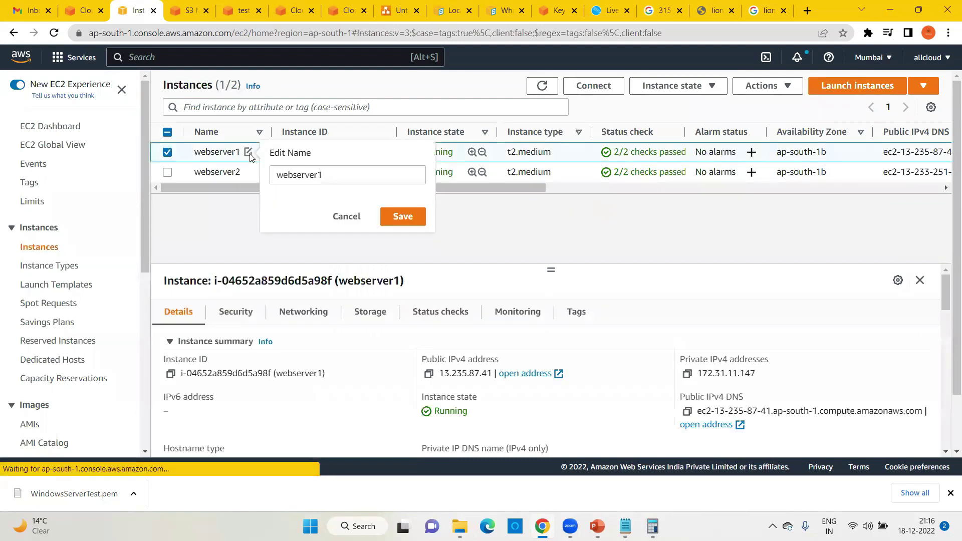
left_click(479, 219)
left_click(602, 91)
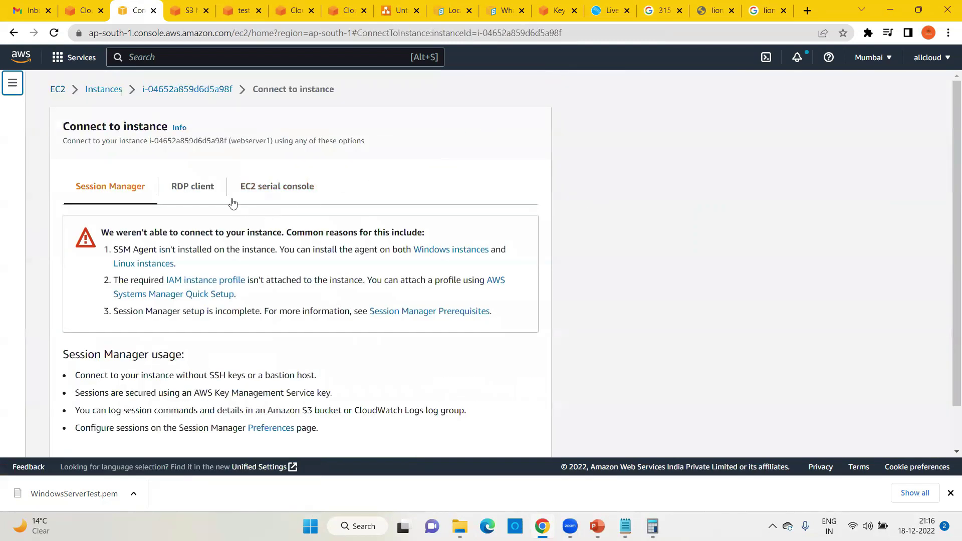
left_click(196, 196)
left_click(95, 412)
left_click(30, 493)
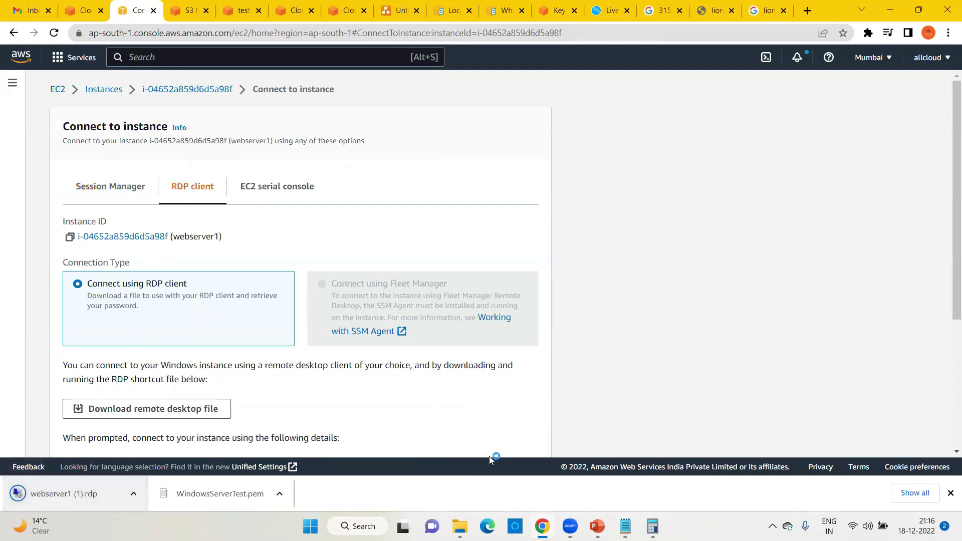
Step: Copy webserver1's password from the first line of the Notepad password note and minimize the note
mouse_move(625, 526)
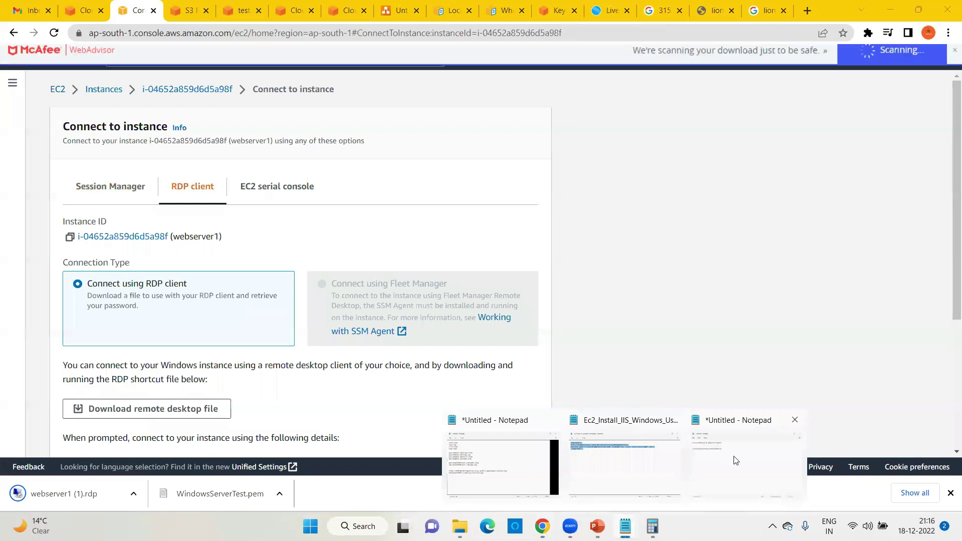
left_click(735, 460)
left_click_drag(336, 232, 176, 233)
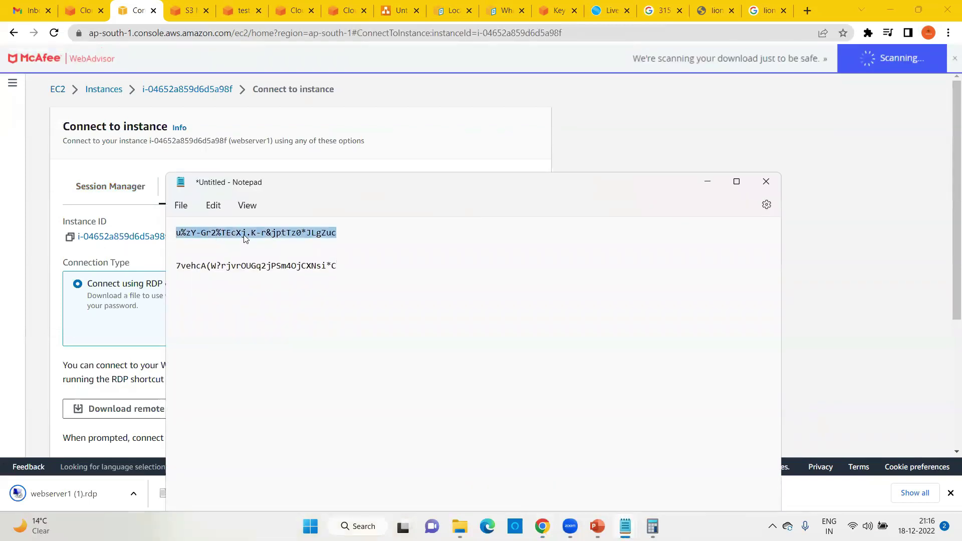
left_click(707, 181)
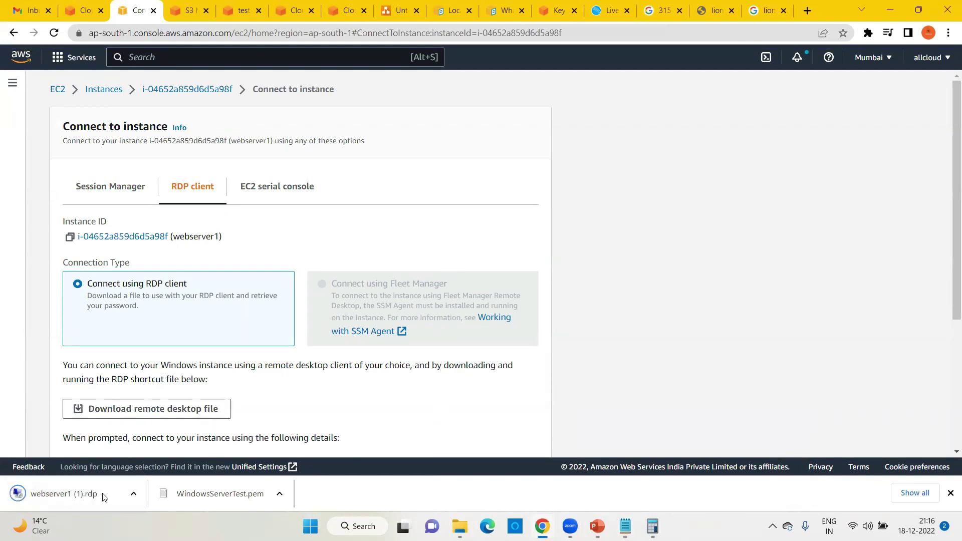
Step: Connect to webserver1 through webserver1 (1).rdp with the Administrator password, accept the certificate warning and minimize the session
left_click(70, 494)
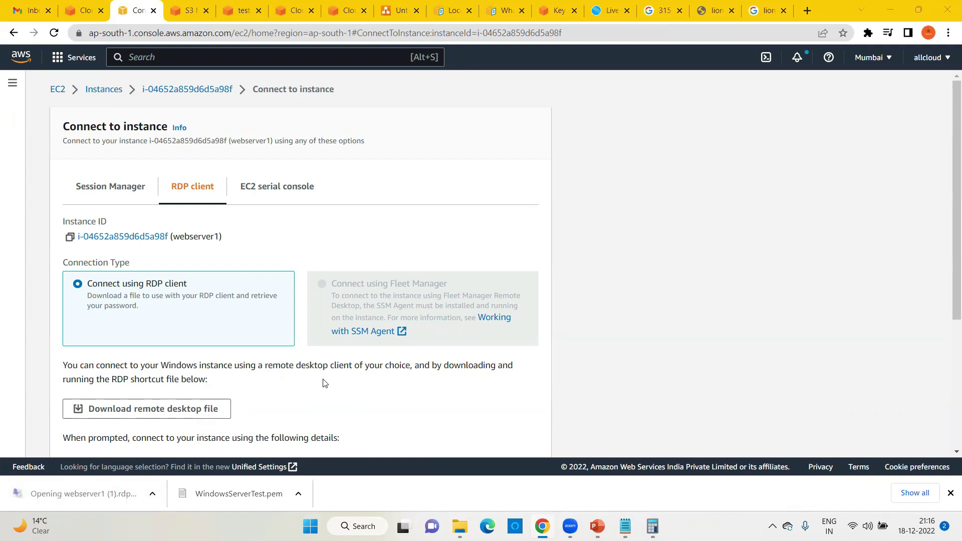
left_click(579, 327)
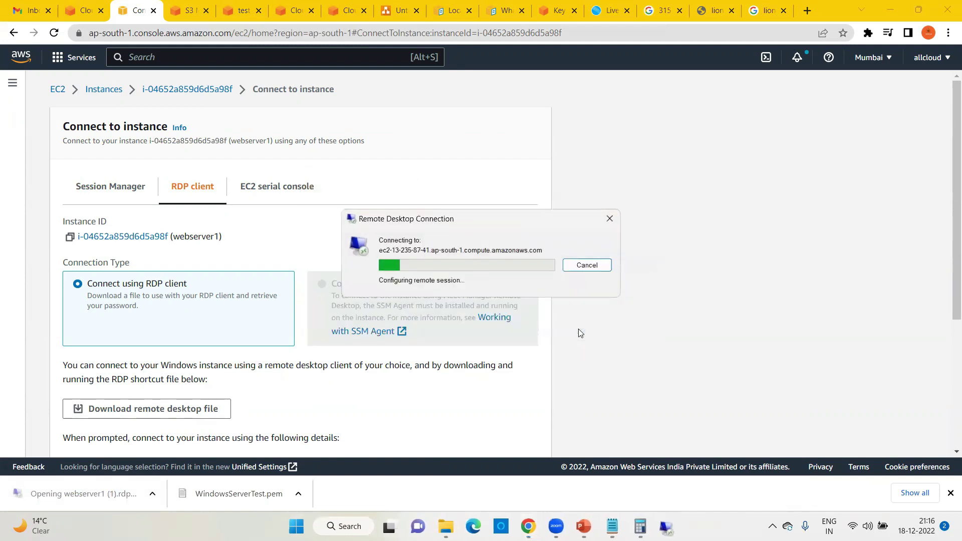
key("ctrl+v")
left_click(401, 370)
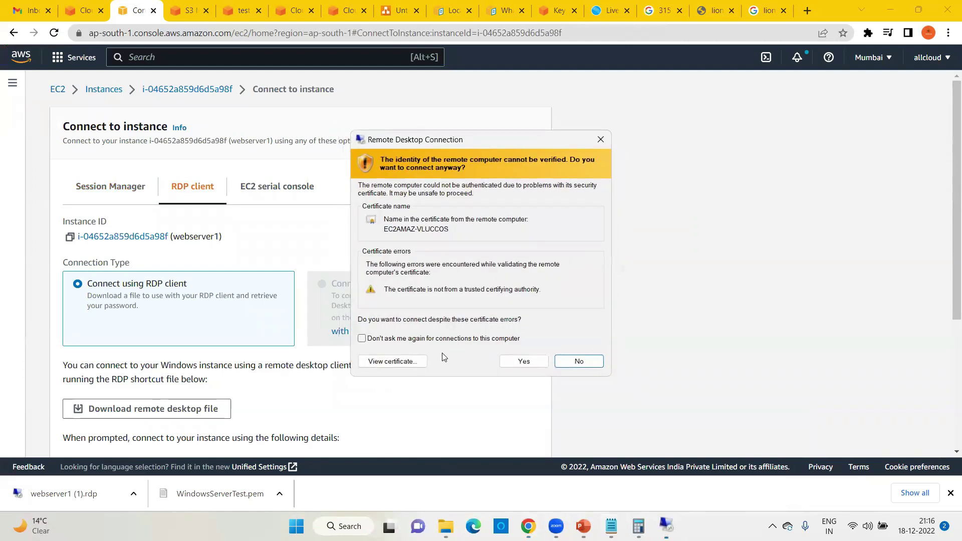
left_click(523, 361)
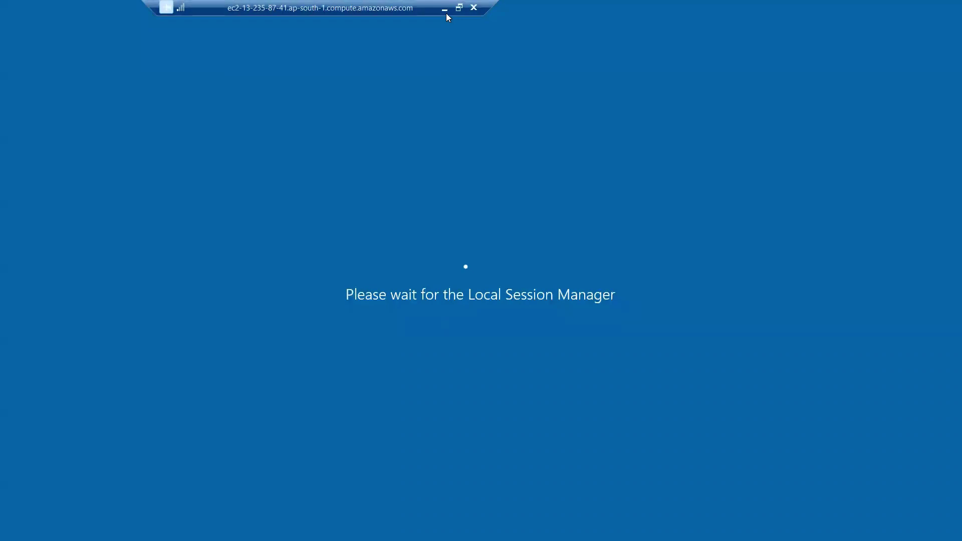
left_click(445, 9)
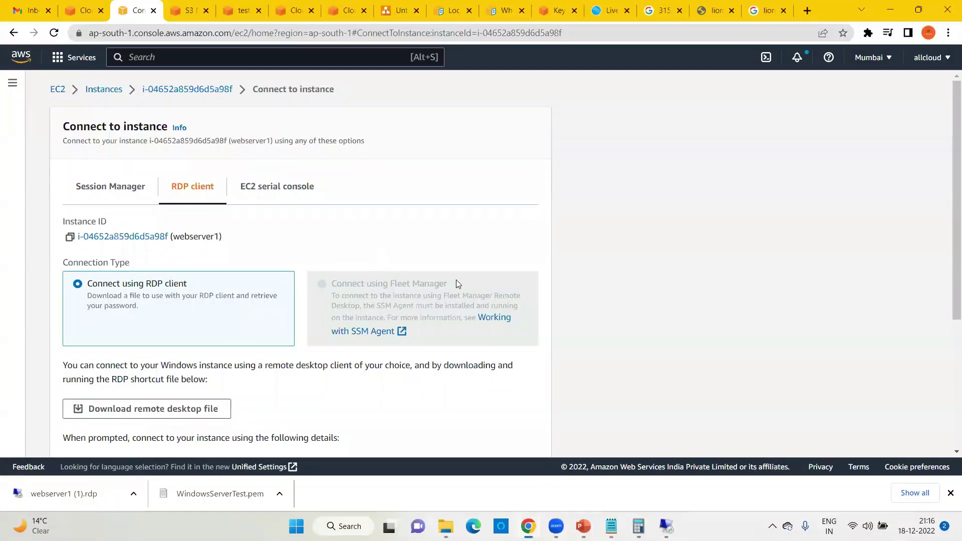
Step: Return to the instances list, select webserver2, and download and open its remote desktop file from the RDP client options
left_click(99, 90)
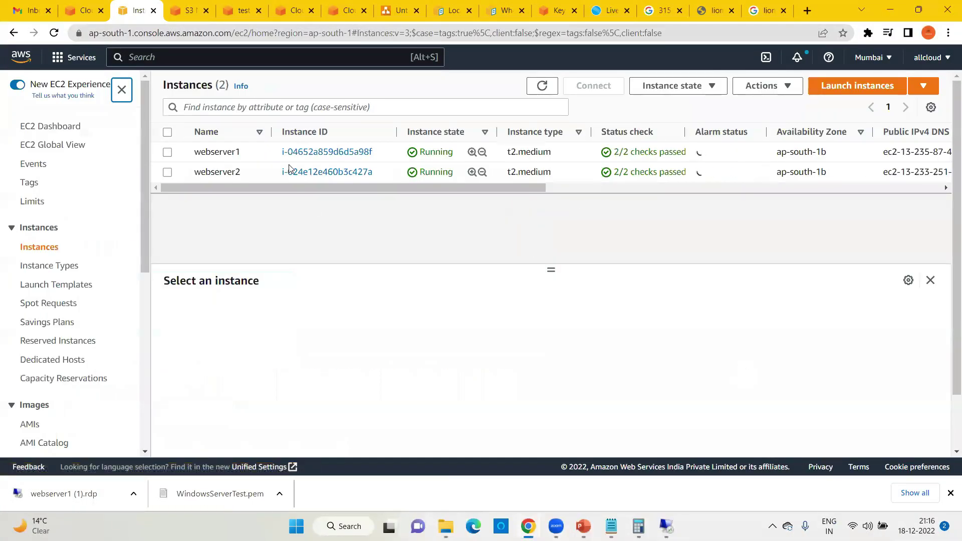
left_click(260, 172)
left_click(593, 86)
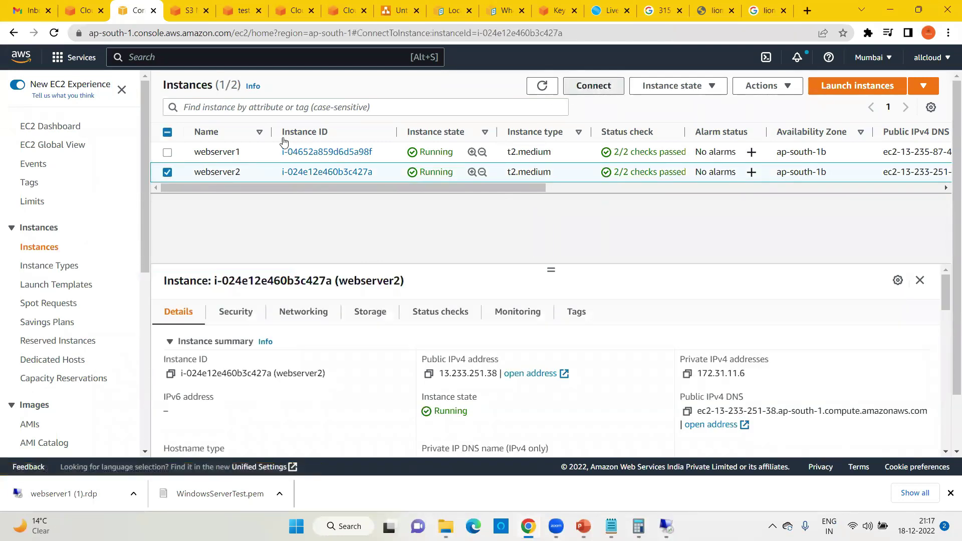
left_click(185, 186)
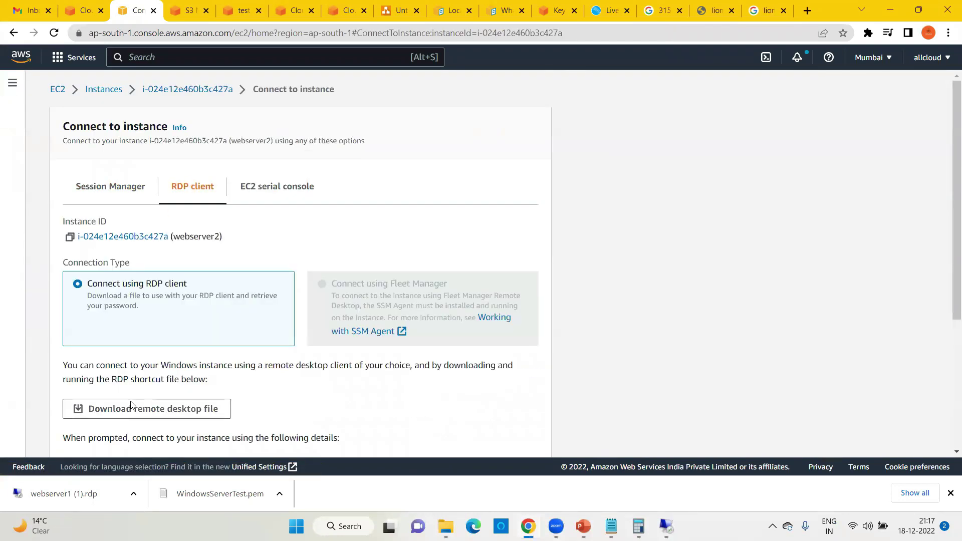
left_click(129, 415)
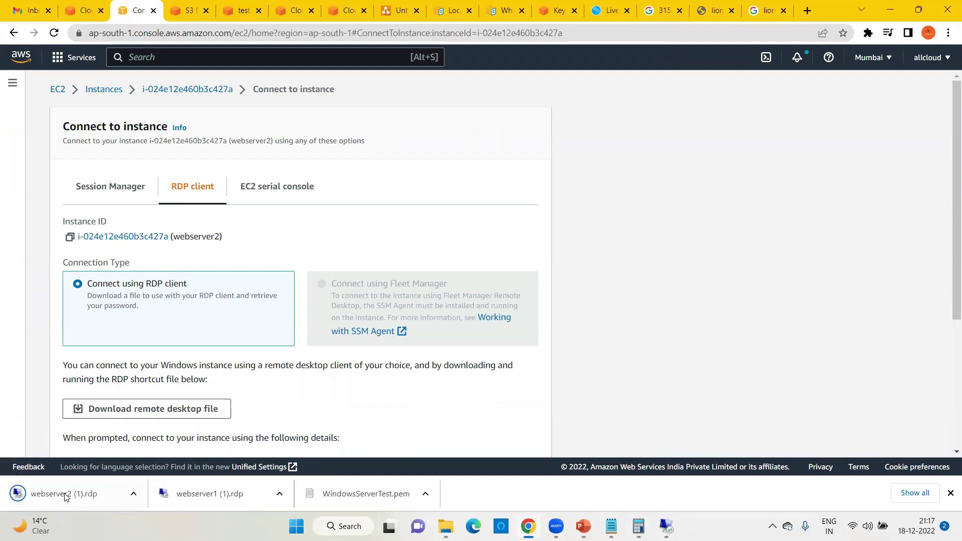
left_click(65, 494)
Step: Copy webserver2's password from the second entry of the Notepad password note and minimize the note
mouse_move(611, 526)
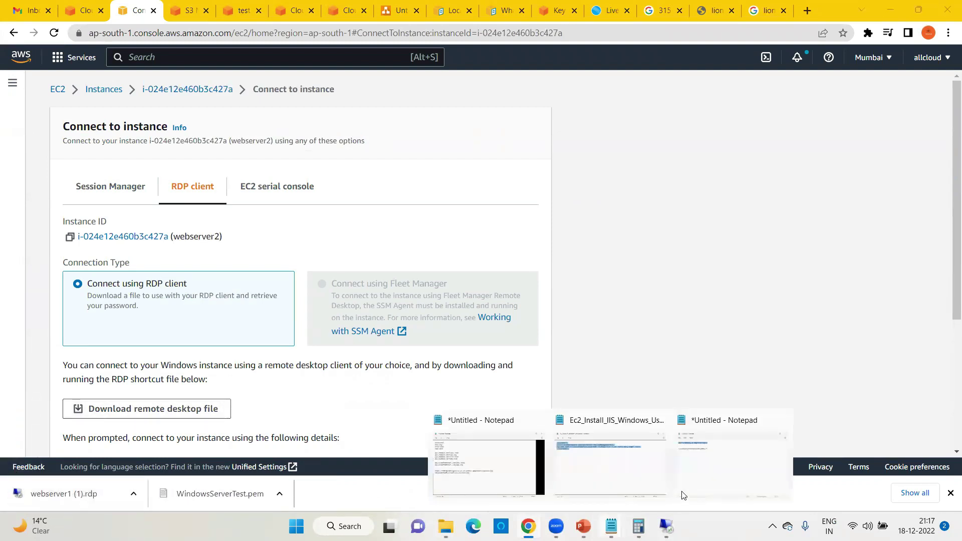
left_click(711, 476)
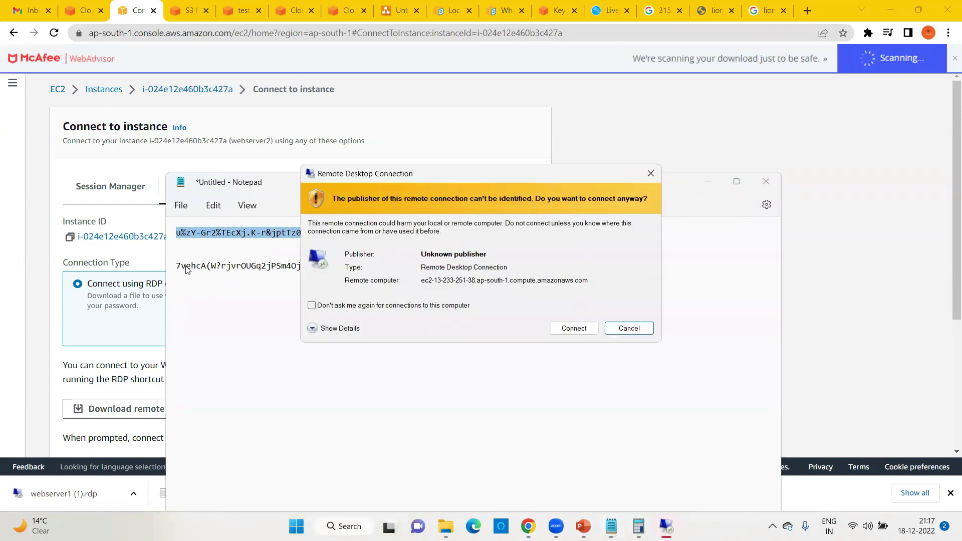
left_click(176, 266)
left_click_drag(175, 266, 338, 265)
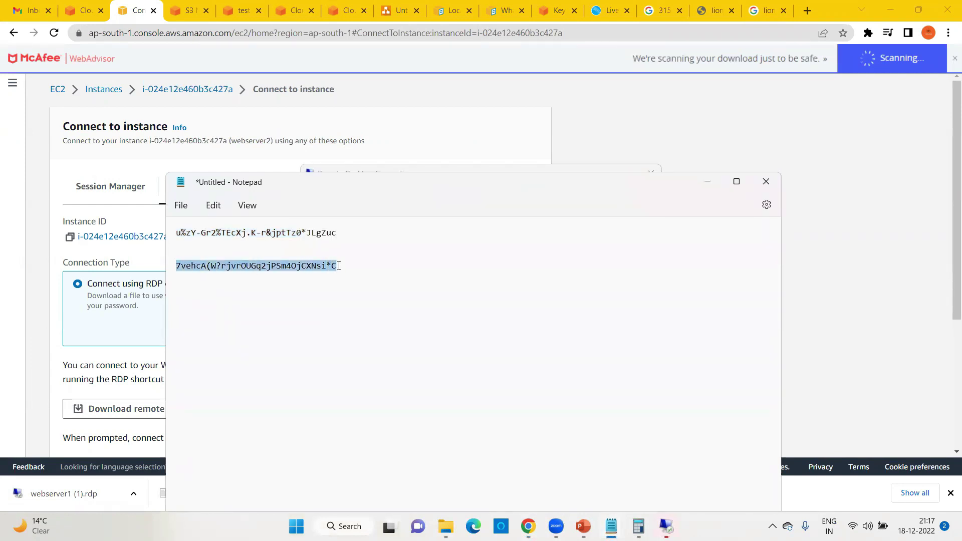
left_click(707, 181)
Step: Connect to webserver2 over Remote Desktop with the copied Administrator password and accept the certificate warning
mouse_move(666, 526)
left_click(571, 328)
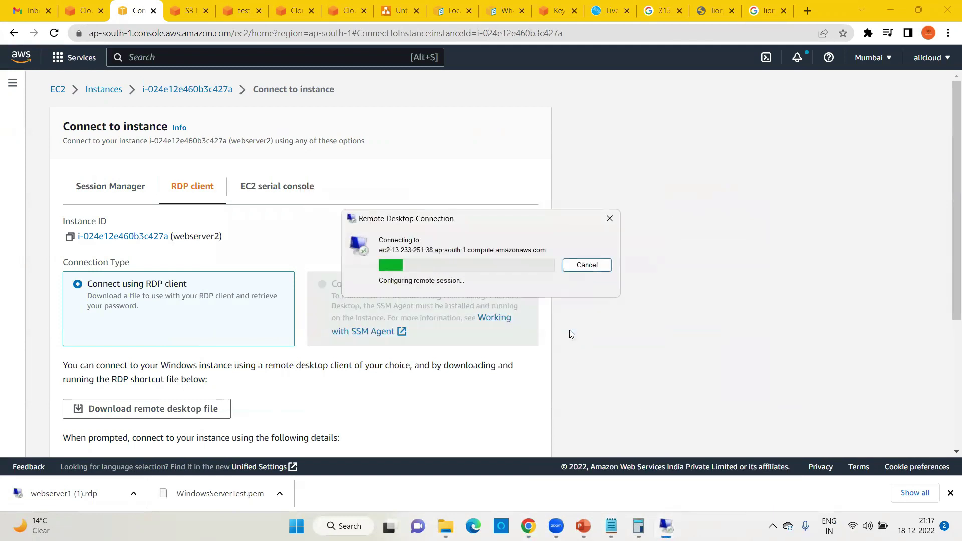
key("ctrl+v")
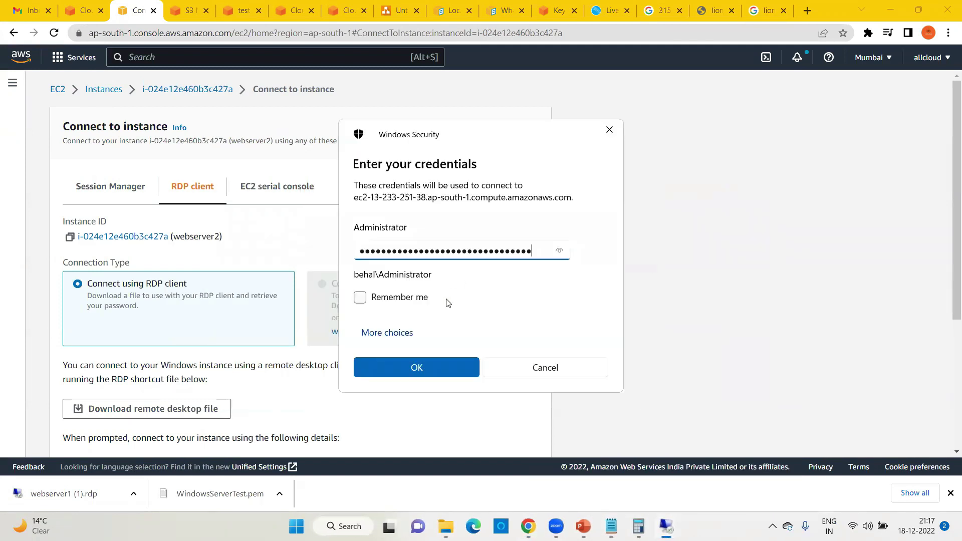
left_click(403, 370)
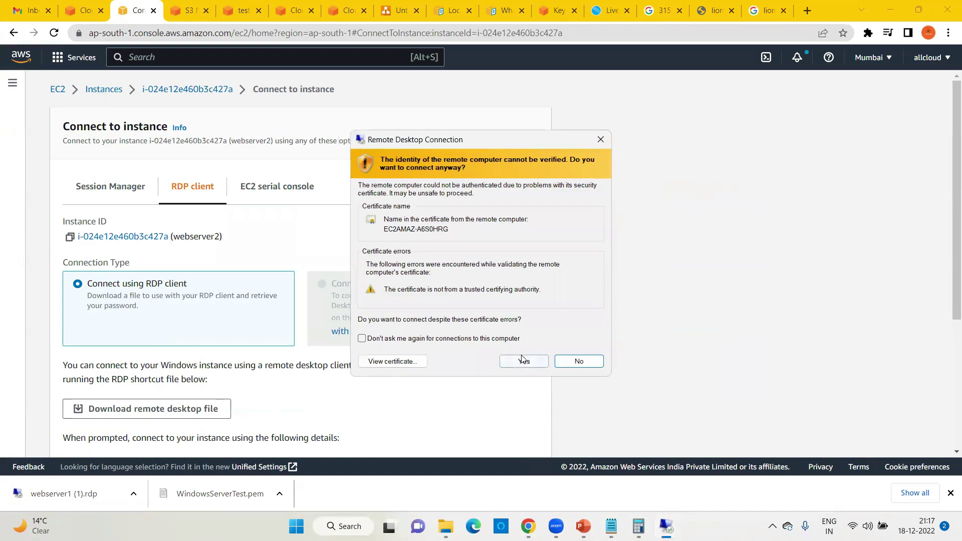
left_click(524, 358)
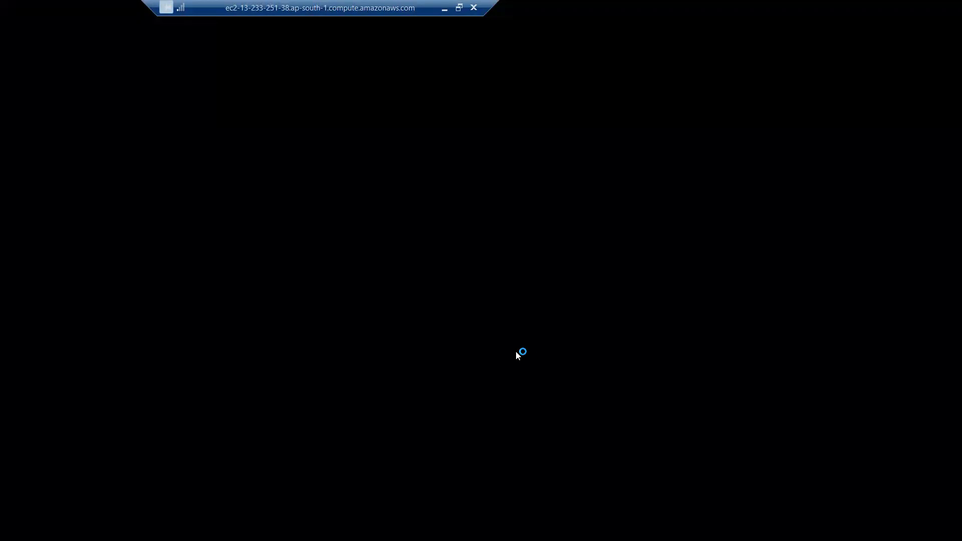
Step: Minimize the webserver2 remote session and switch to the webserver1 remote desktop session
left_click(445, 8)
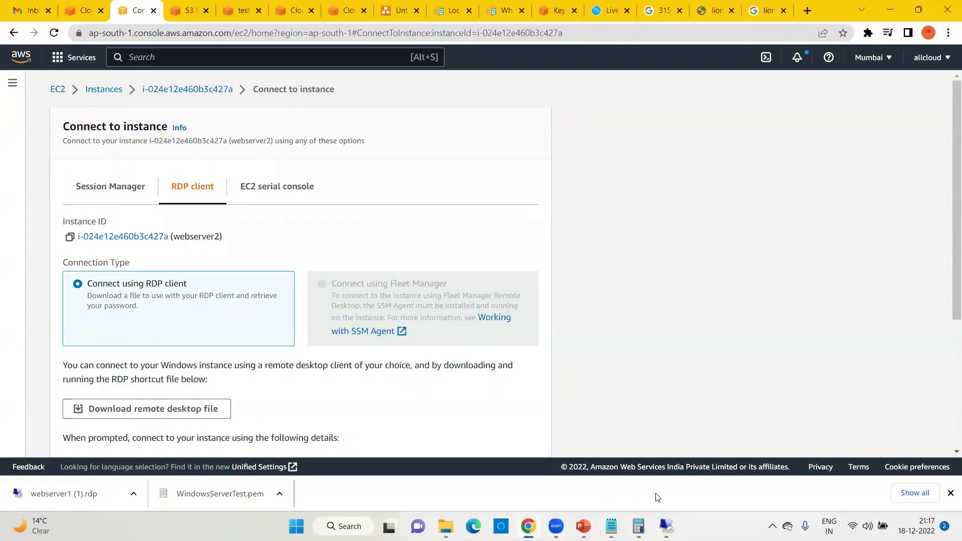
left_click(579, 422)
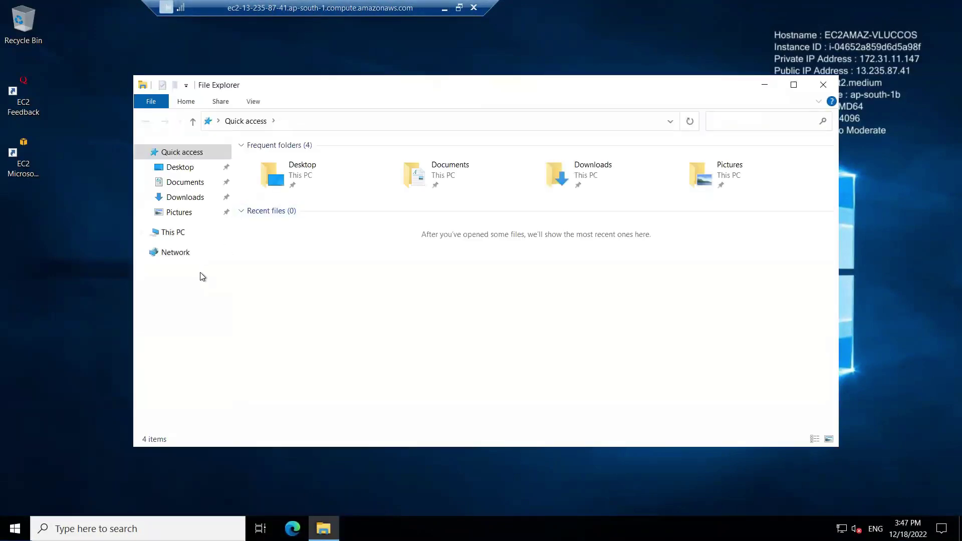
Step: Browse to the C:\inetpub\wwwroot folder on webserver1
left_click(176, 233)
double_click(311, 288)
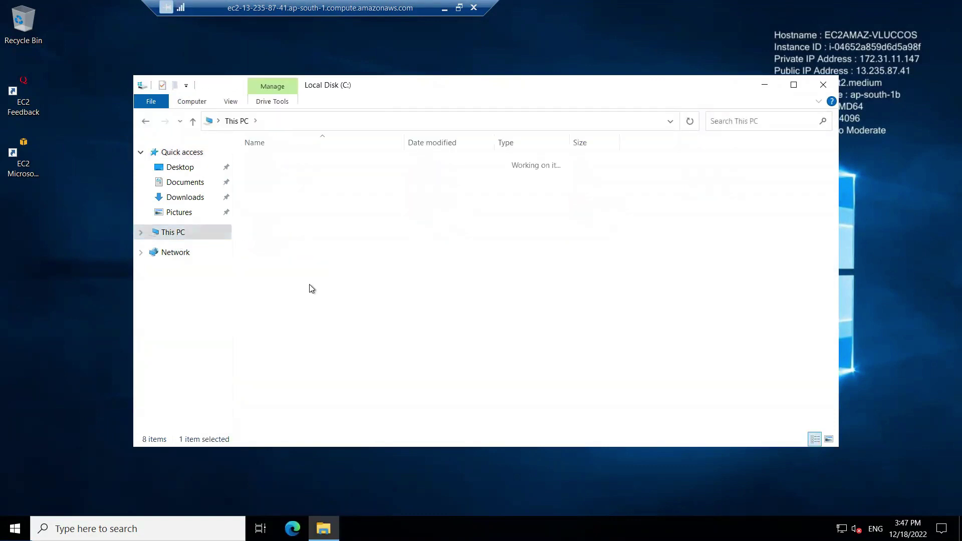
double_click(290, 177)
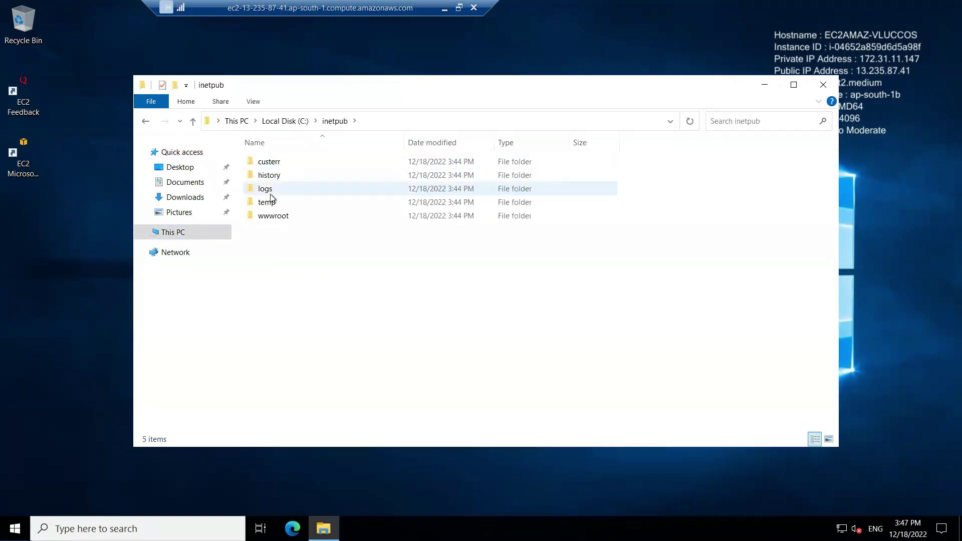
double_click(264, 217)
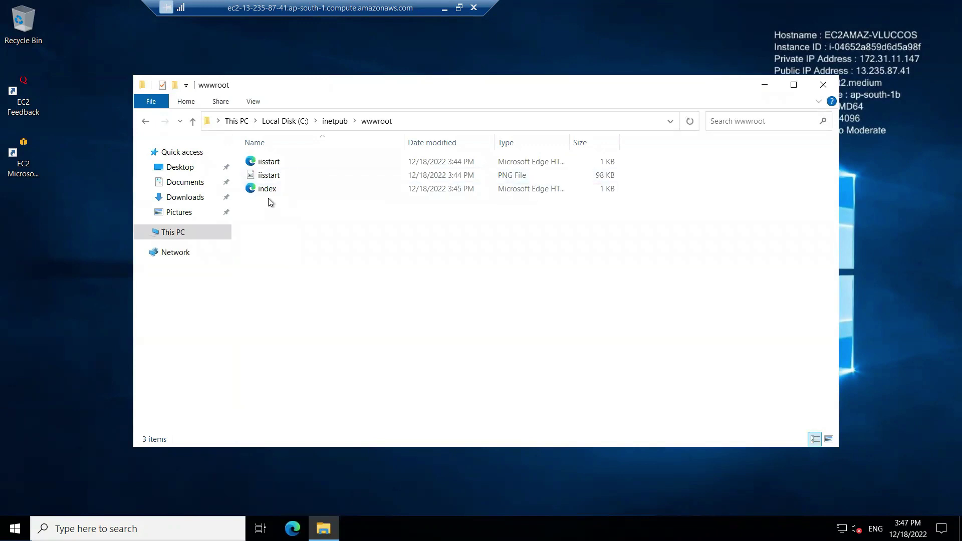
Step: Copy index.html from the local Ec2-LB folder into webserver1's wwwroot folder, replacing the existing file
left_click(444, 8)
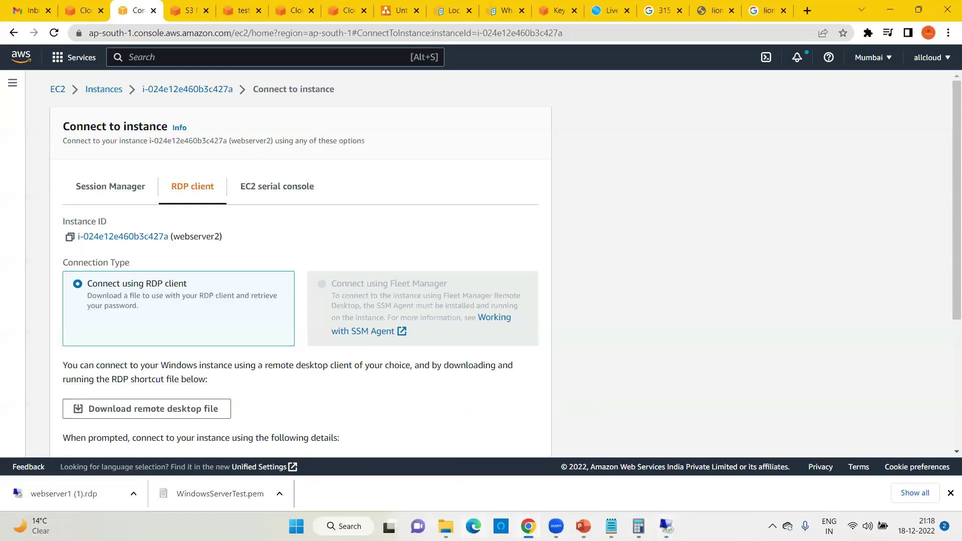
left_click(445, 526)
right_click(152, 161)
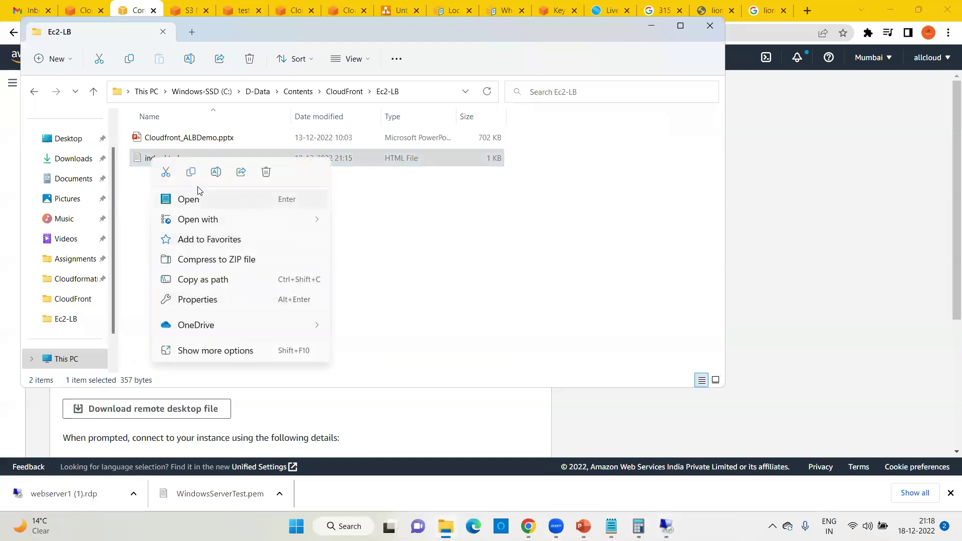
left_click(192, 172)
mouse_move(666, 526)
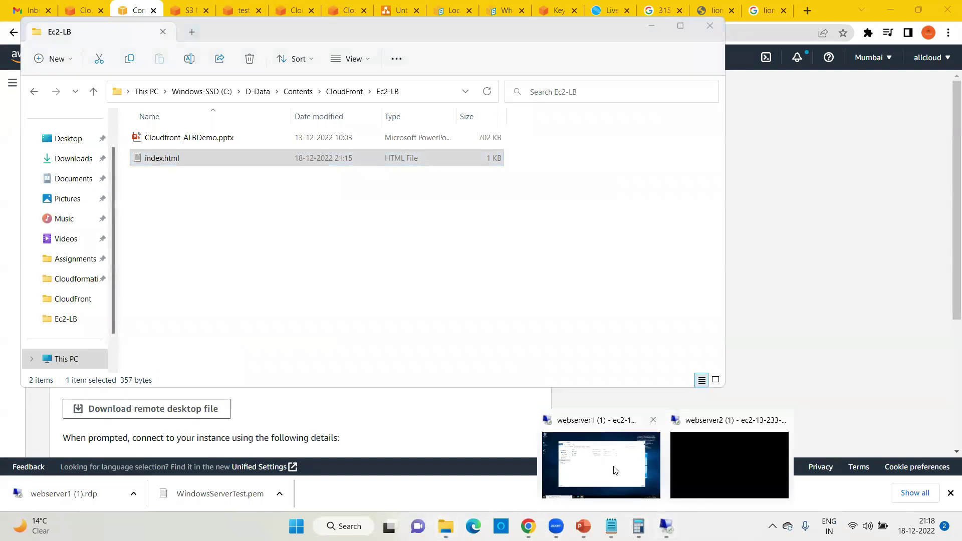
left_click(616, 468)
right_click(323, 262)
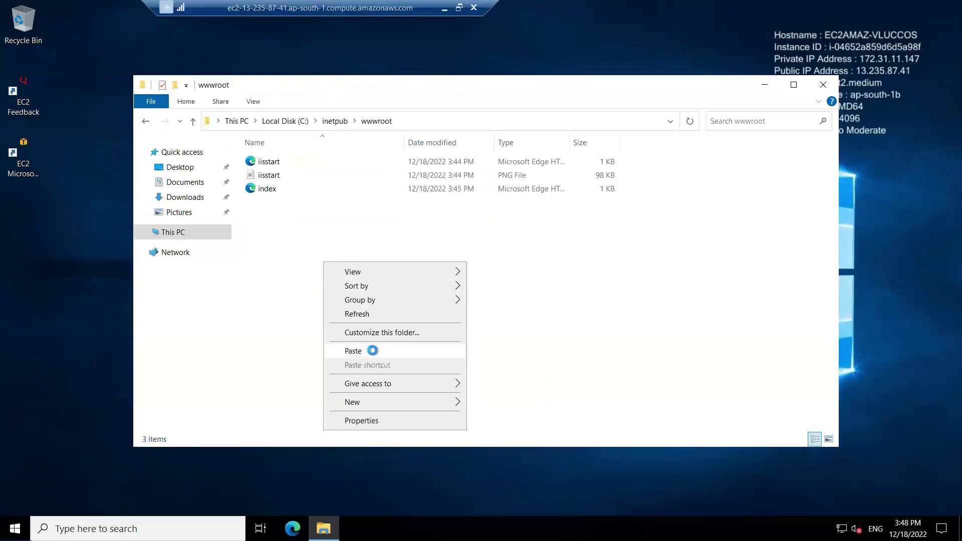
left_click(370, 351)
left_click(423, 237)
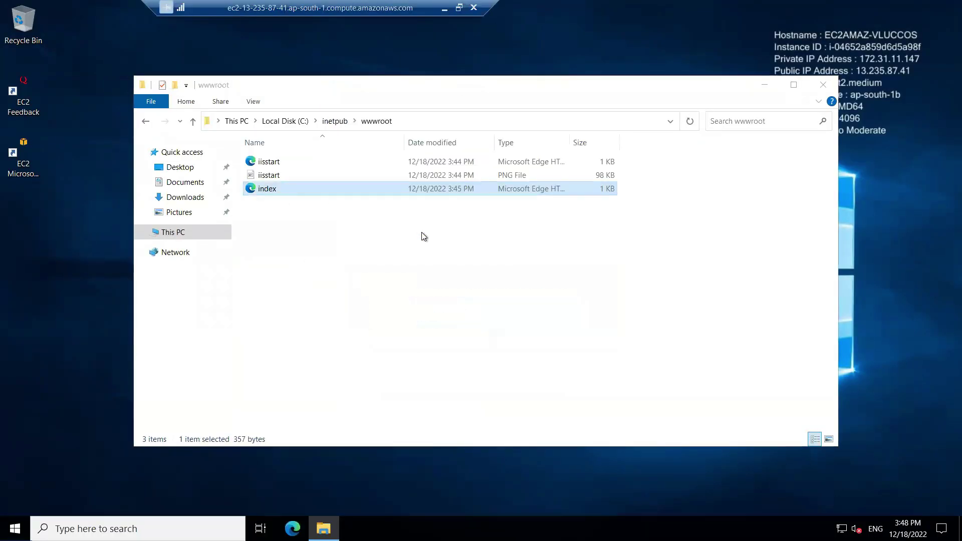
Step: Review the index file's HTML on webserver1 in Notepad, then close Notepad and the wwwroot folder
right_click(264, 193)
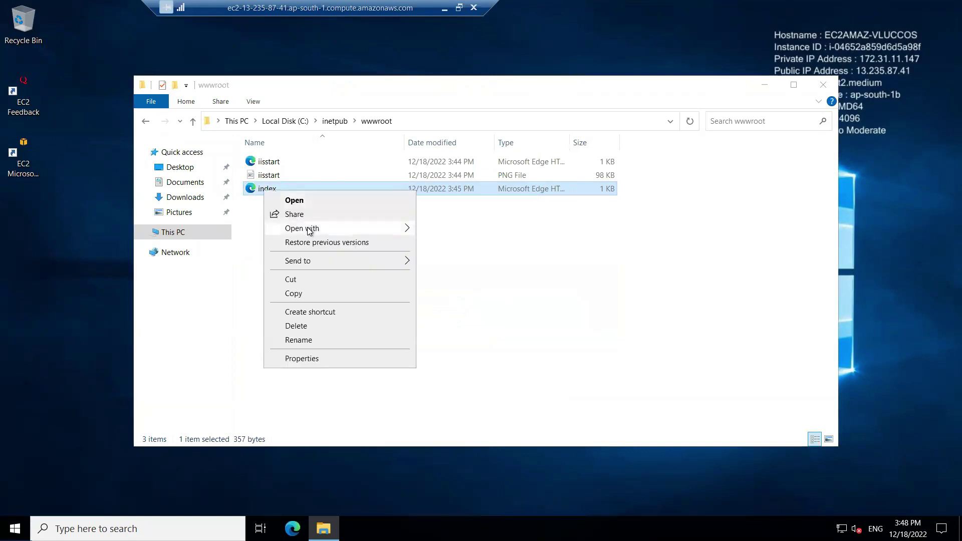
mouse_move(310, 228)
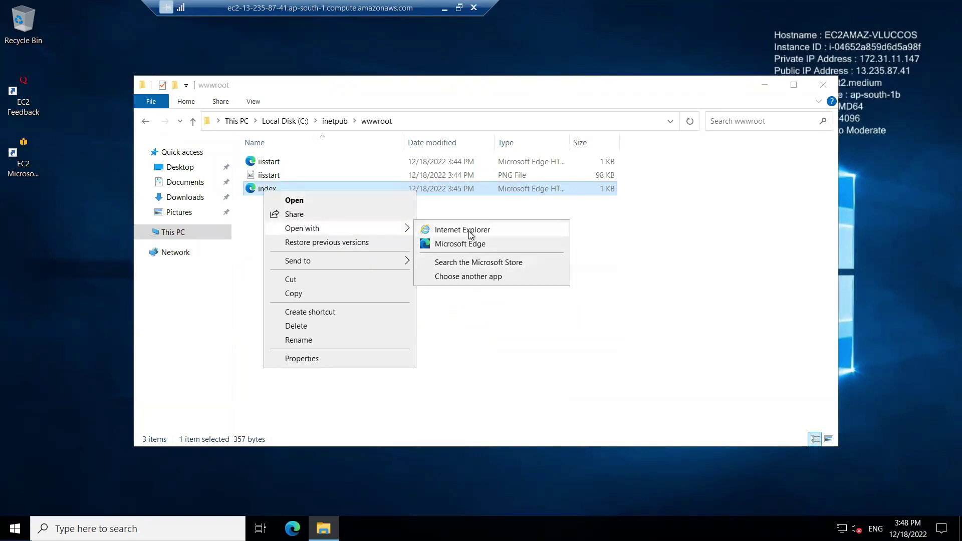
left_click(463, 277)
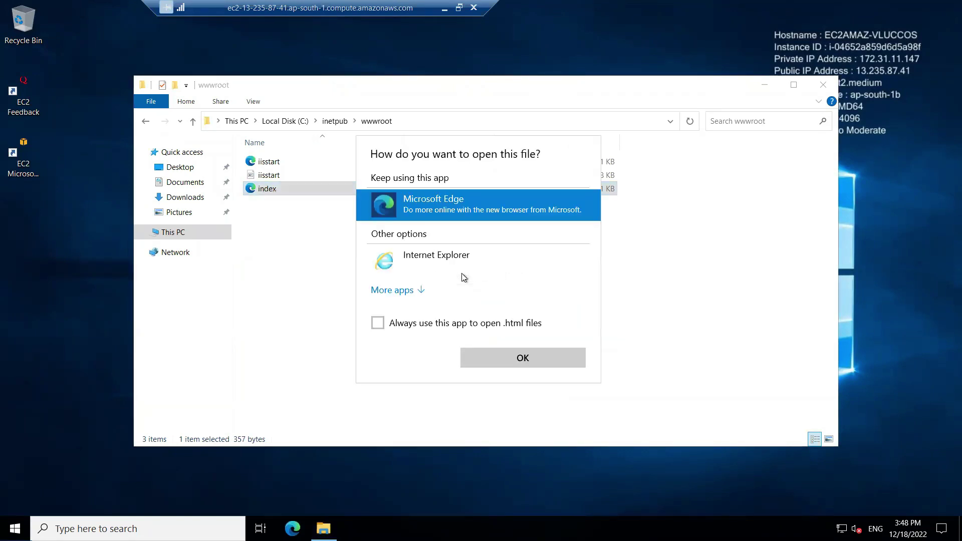
left_click(406, 292)
left_click(420, 281)
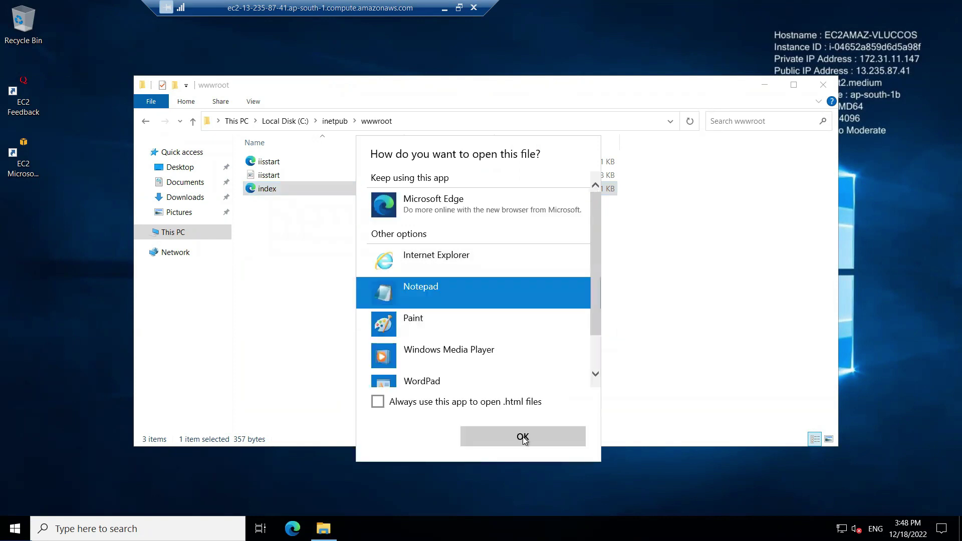
left_click(518, 436)
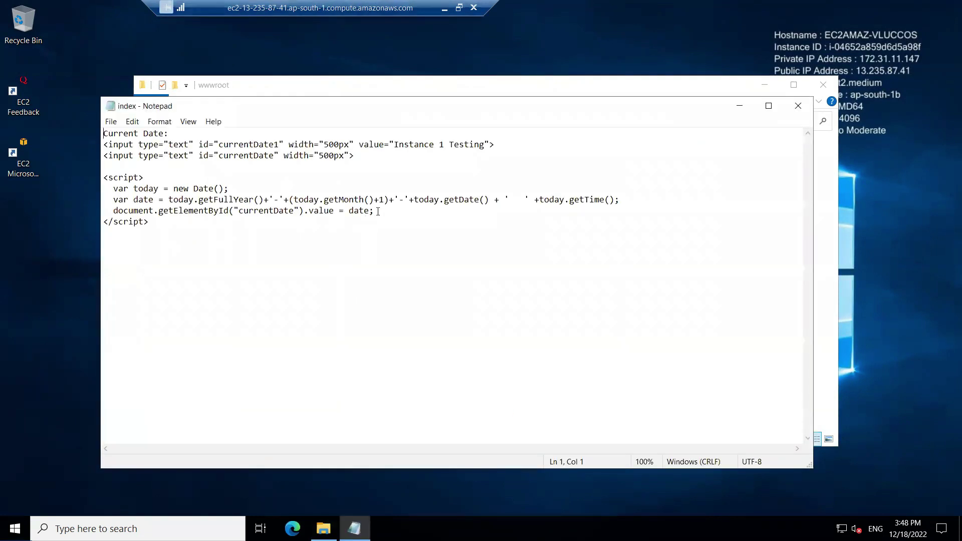
left_click_drag(394, 146, 477, 145)
key("Left")
key("ctrl+a")
left_click(798, 105)
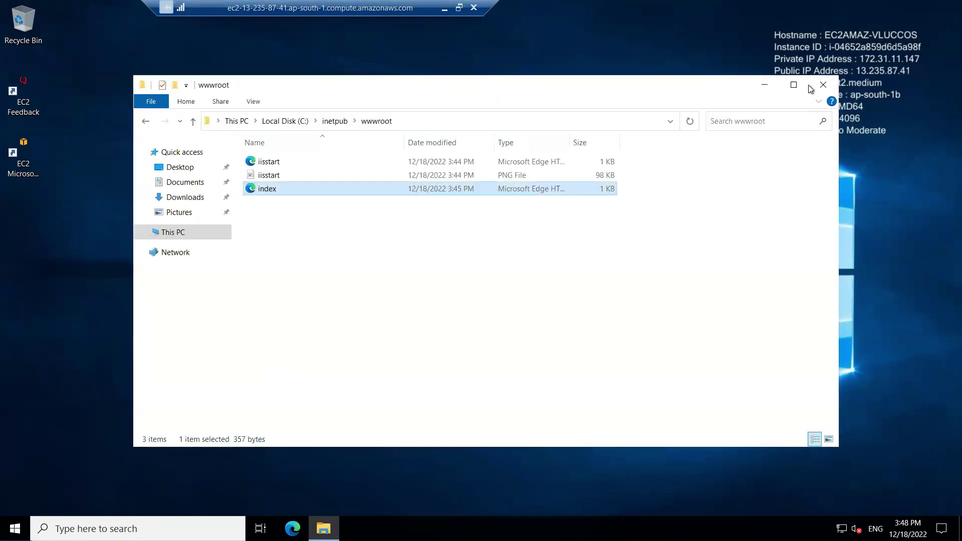
left_click(820, 85)
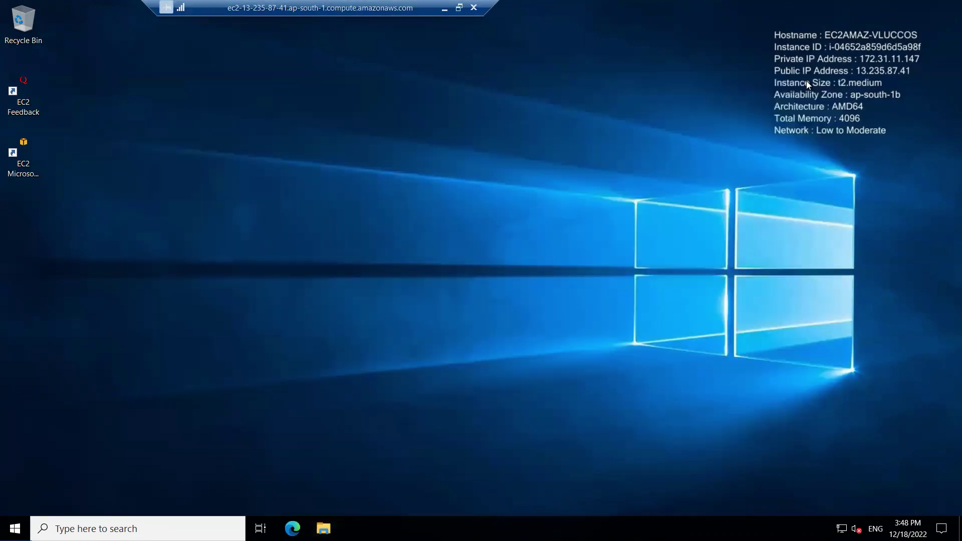
Step: Switch to the webserver2 remote desktop session and browse to its C:\inetpub\wwwroot folder
left_click(444, 9)
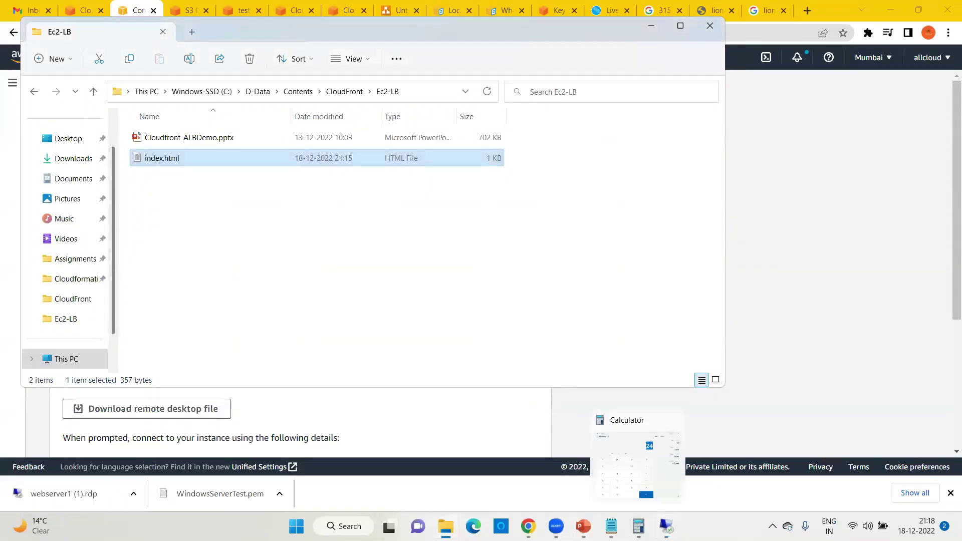
mouse_move(666, 526)
left_click(698, 487)
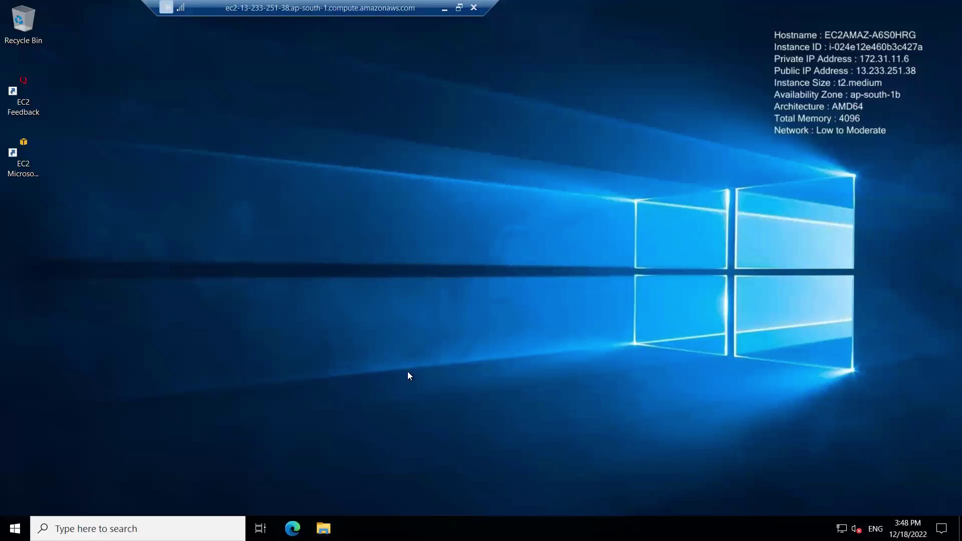
key("super+e")
left_click(173, 233)
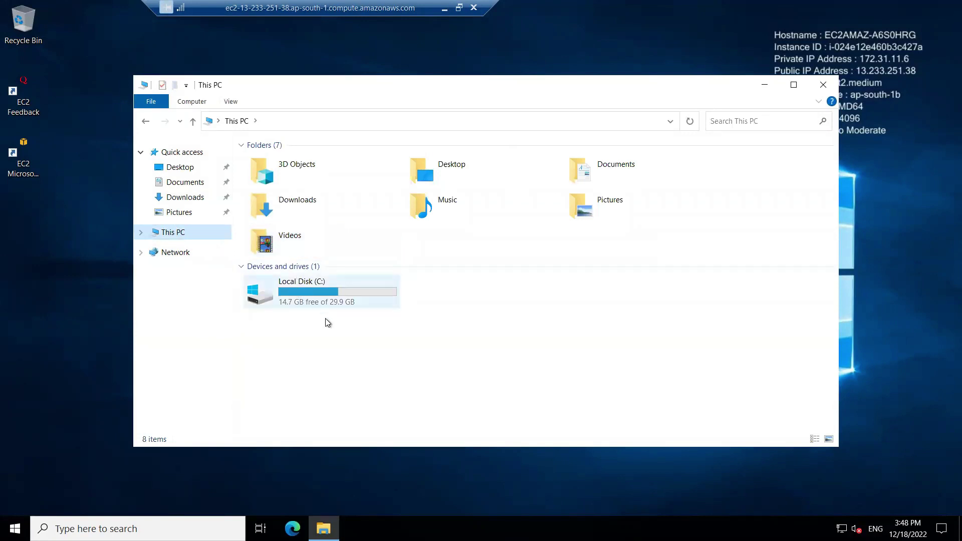
double_click(315, 301)
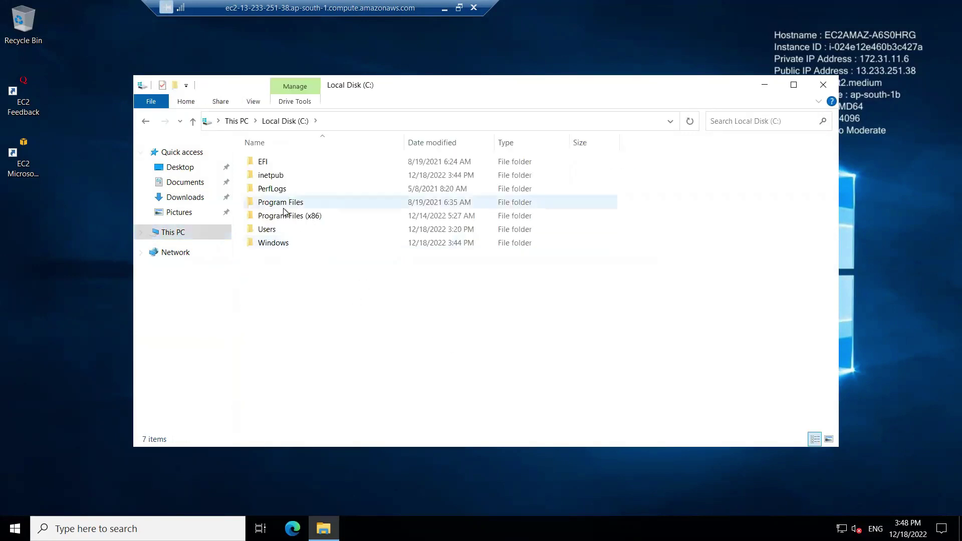
double_click(278, 175)
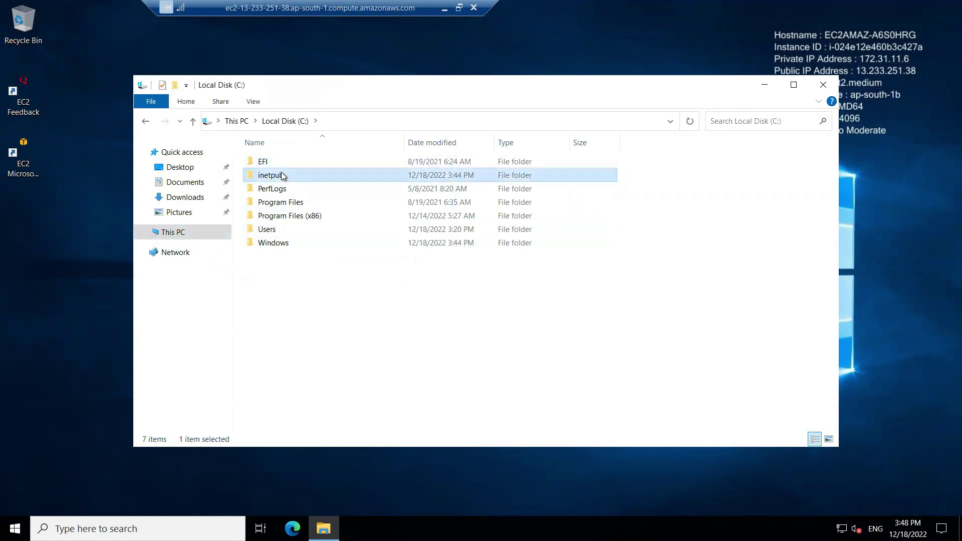
double_click(263, 214)
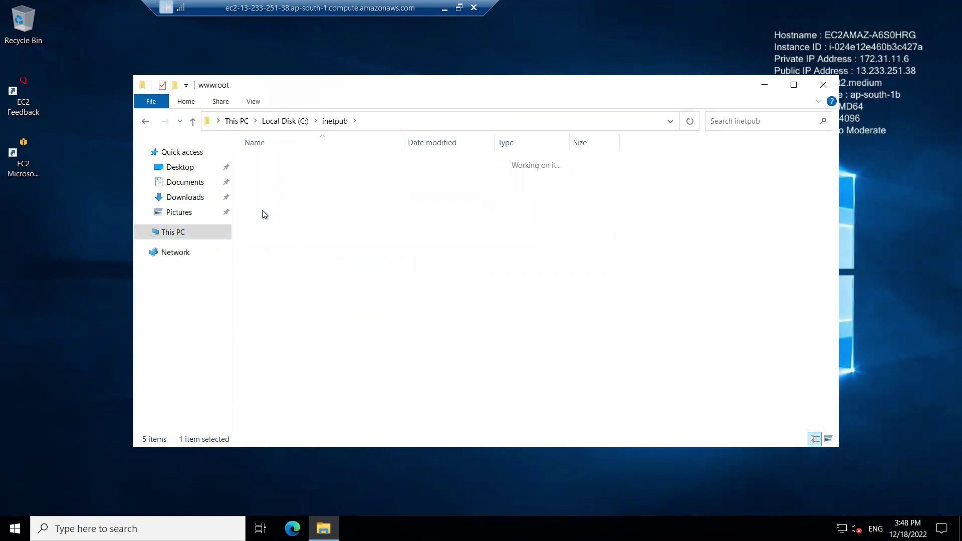
Step: Paste the copied index.html into webserver2's wwwroot folder, replacing the existing file
right_click(286, 266)
left_click(318, 355)
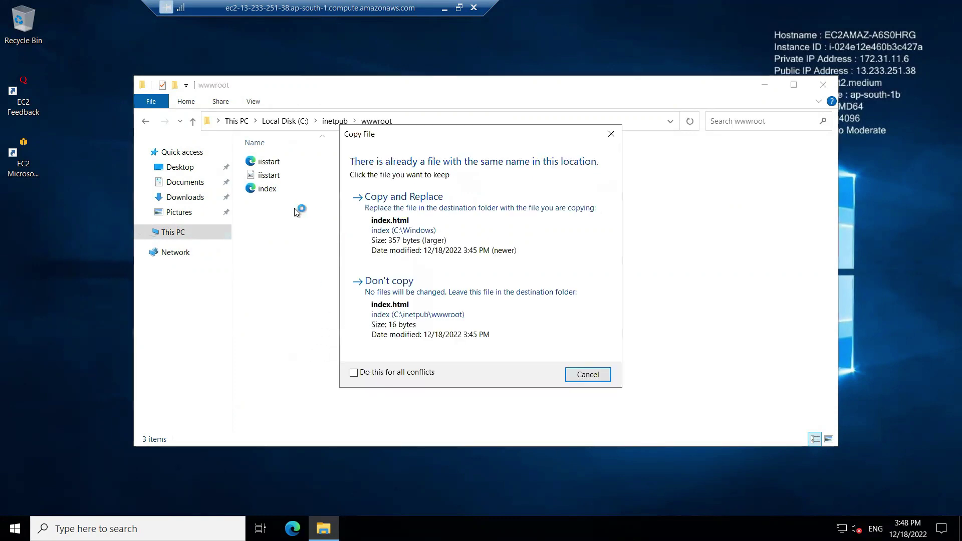
left_click(404, 150)
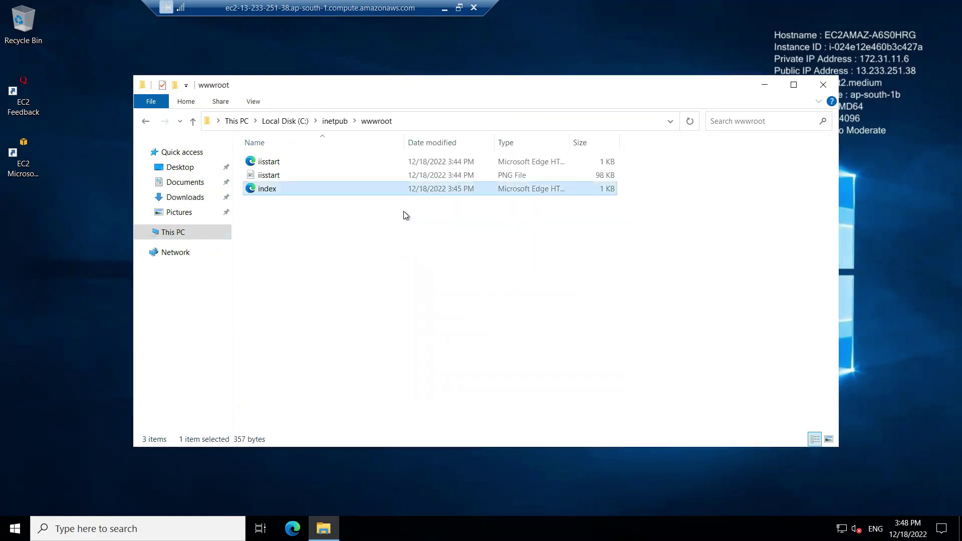
Step: Minimize the webserver2 session and the local Ec2-LB folder, and close the four browser tabs following Key Features
left_click(445, 7)
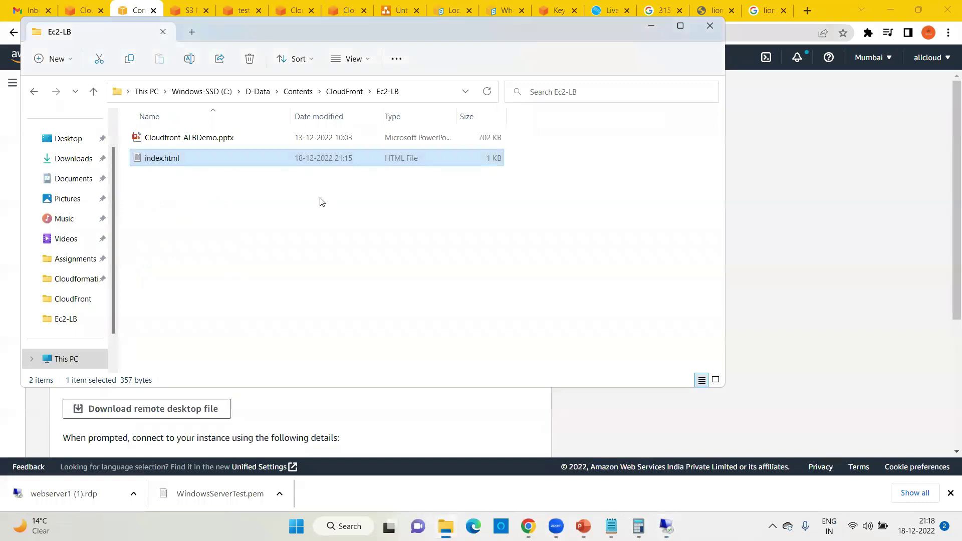
left_click(650, 26)
left_click(627, 11)
left_click(628, 11)
left_click(630, 11)
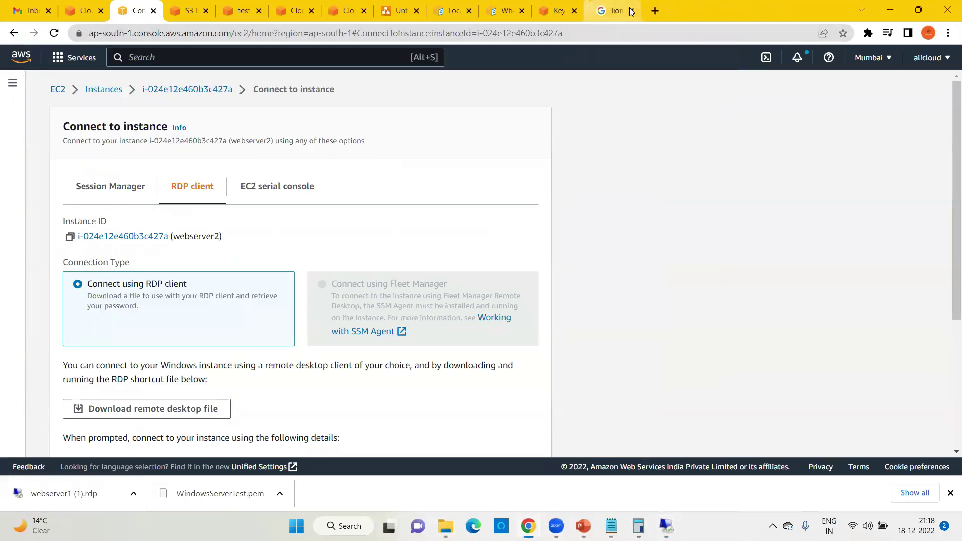
left_click(630, 11)
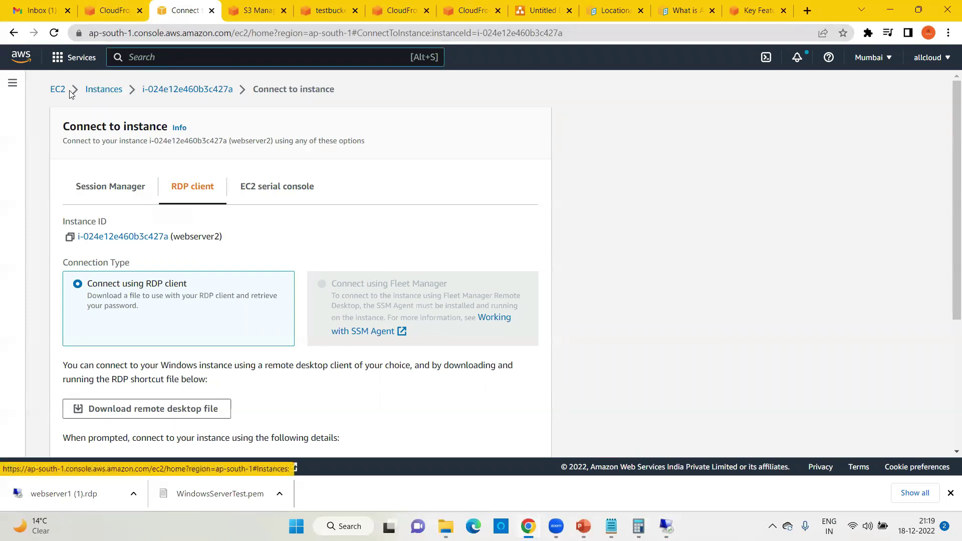
Step: Copy webserver1's public IPv4 address from the EC2 instances list and open it in a new browser tab
left_click(101, 90)
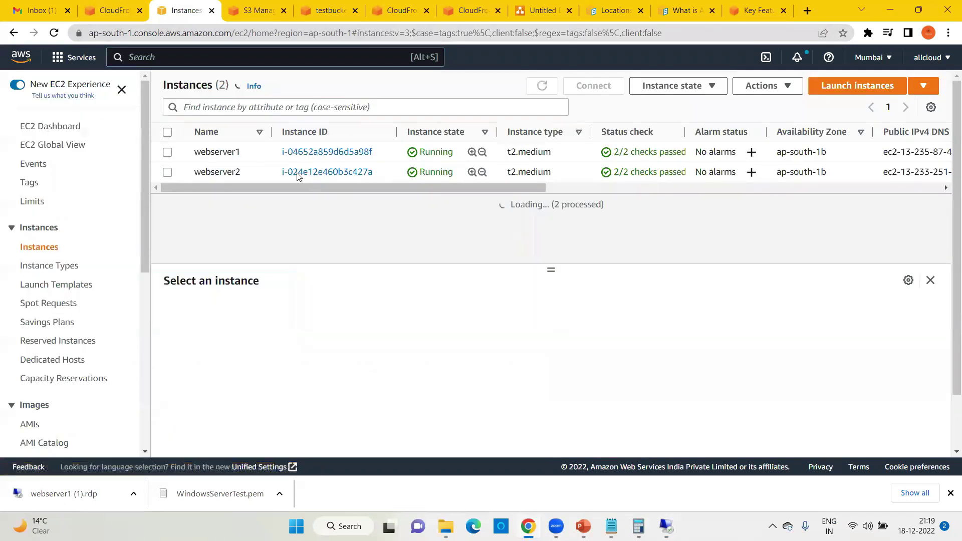
left_click(256, 153)
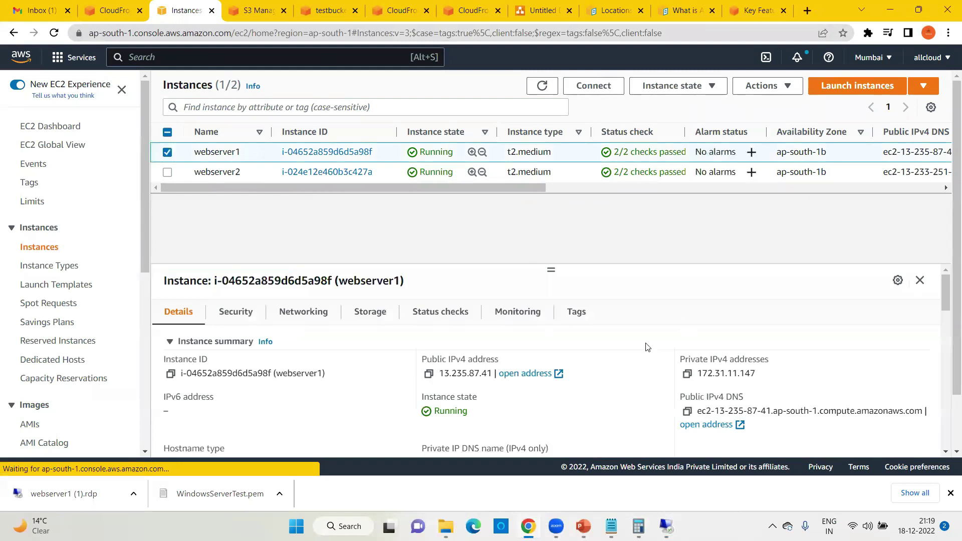
left_click(429, 374)
key("ctrl+t")
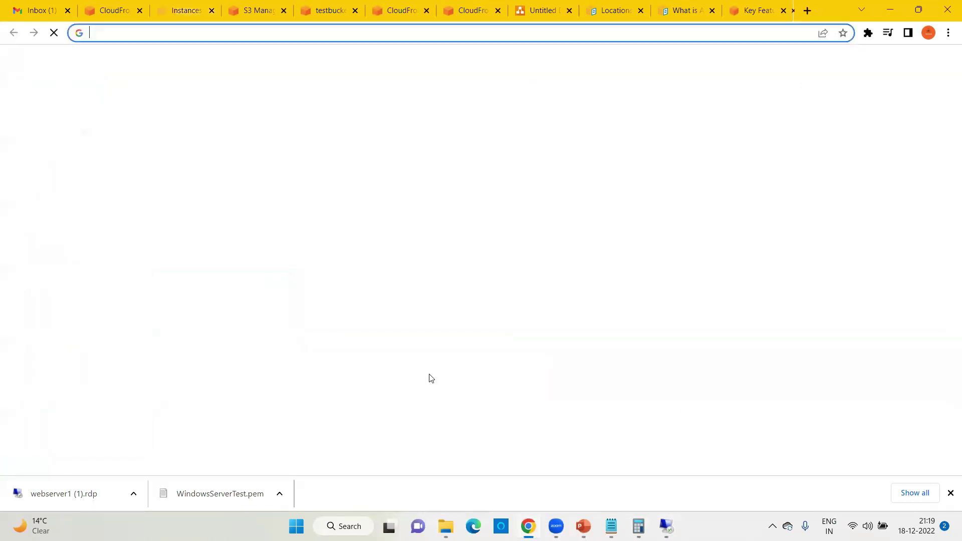
key("ctrl+v")
key("Return")
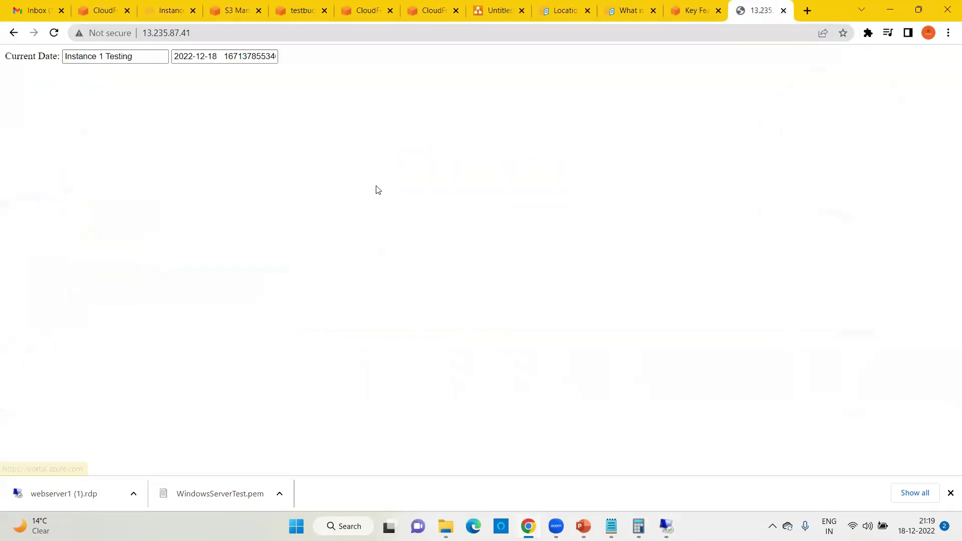
Step: Copy webserver2's public IPv4 address from its instance details and open it in a new browser tab
left_click(160, 17)
left_click(248, 173)
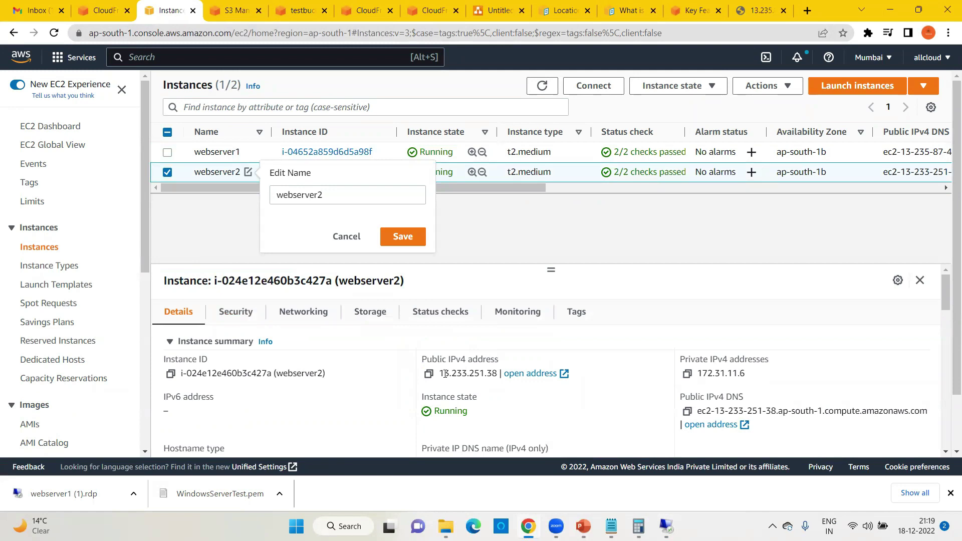
left_click_drag(440, 374, 497, 375)
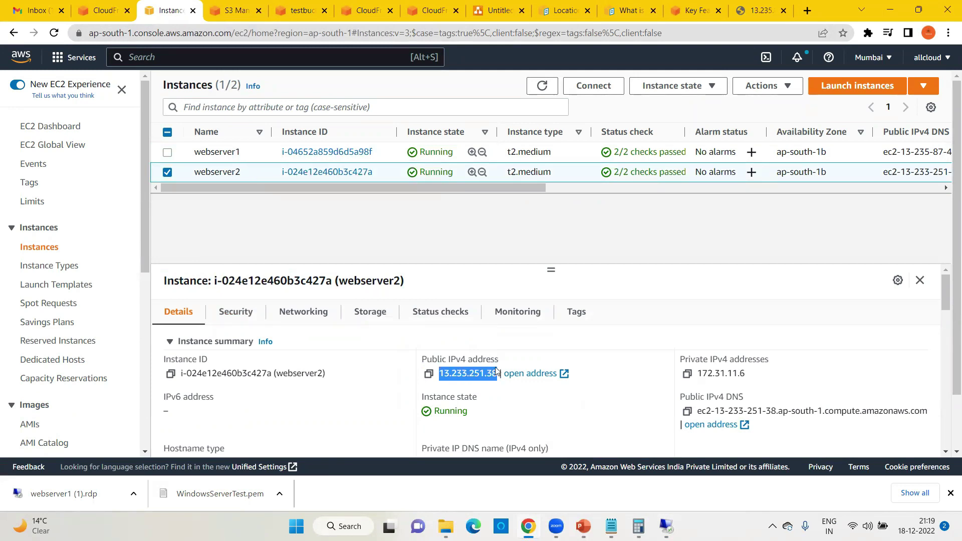
key("ctrl+c")
key("ctrl+t")
key("ctrl+v")
key("Return")
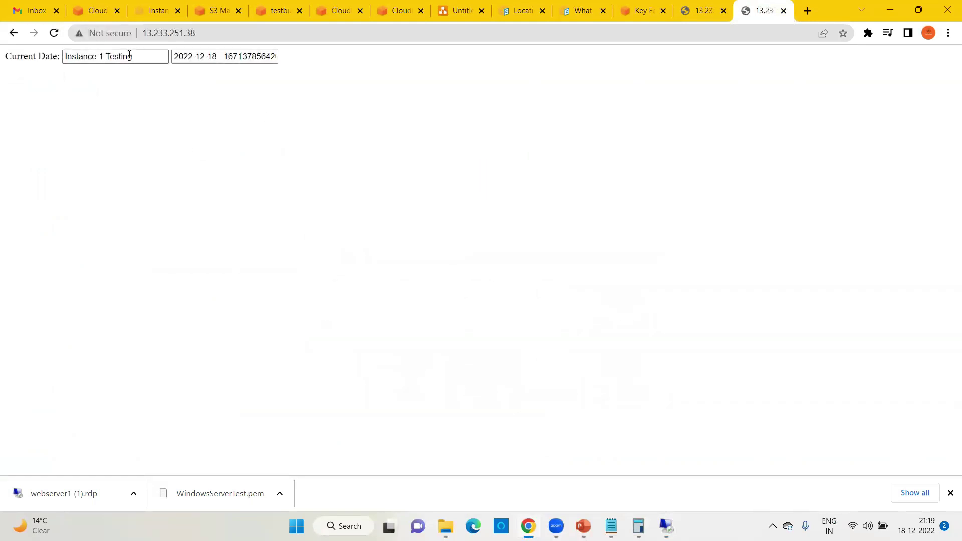
Step: Switch to the webserver2 remote session and open the index file from its wwwroot folder in Notepad
mouse_move(665, 526)
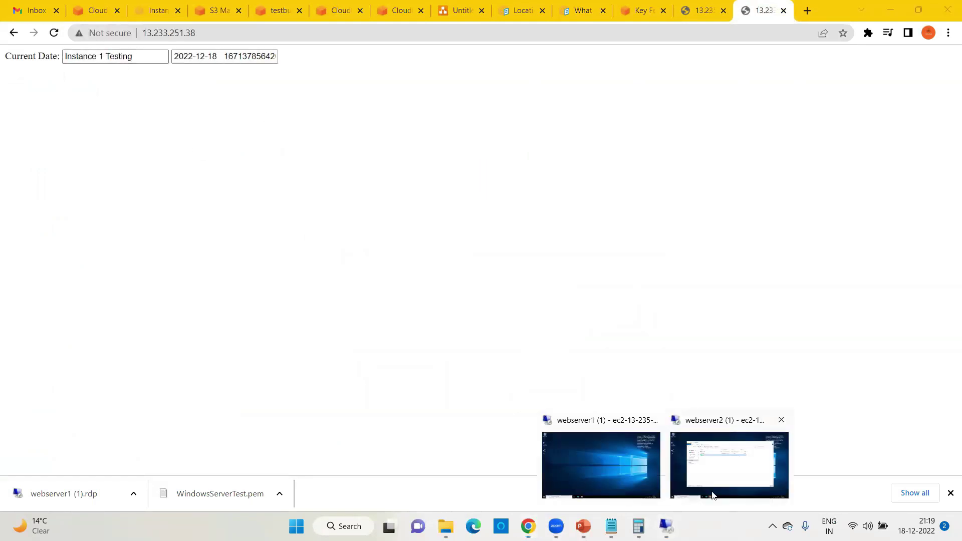
left_click(726, 463)
right_click(266, 190)
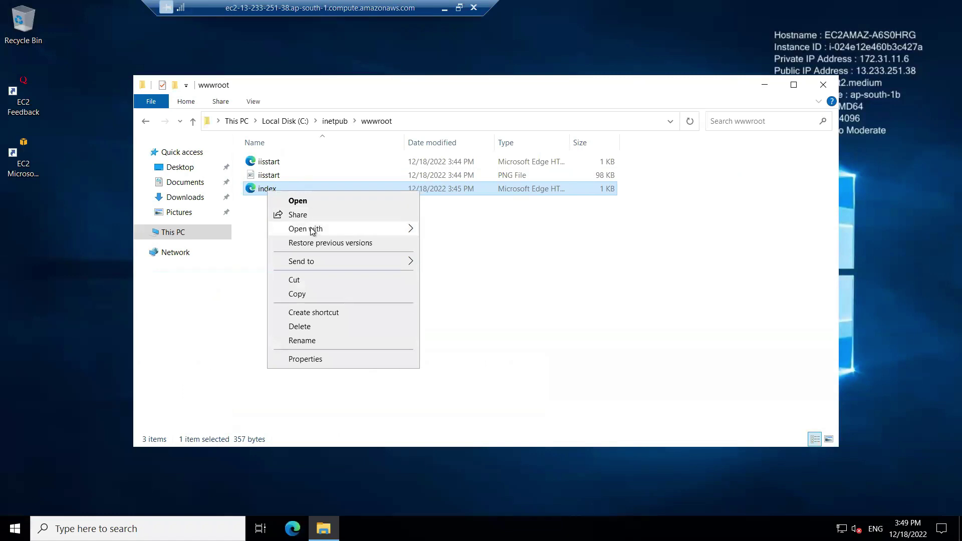
mouse_move(329, 229)
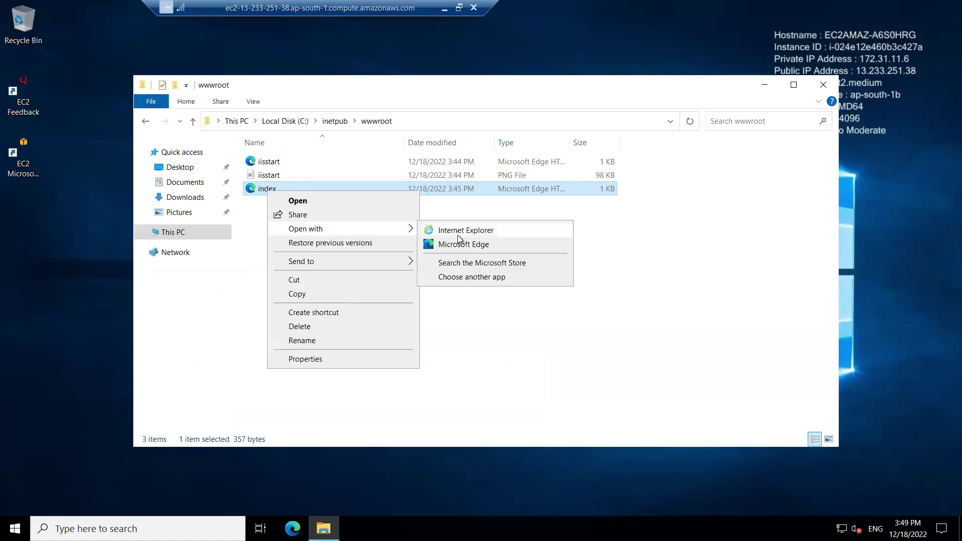
left_click(465, 278)
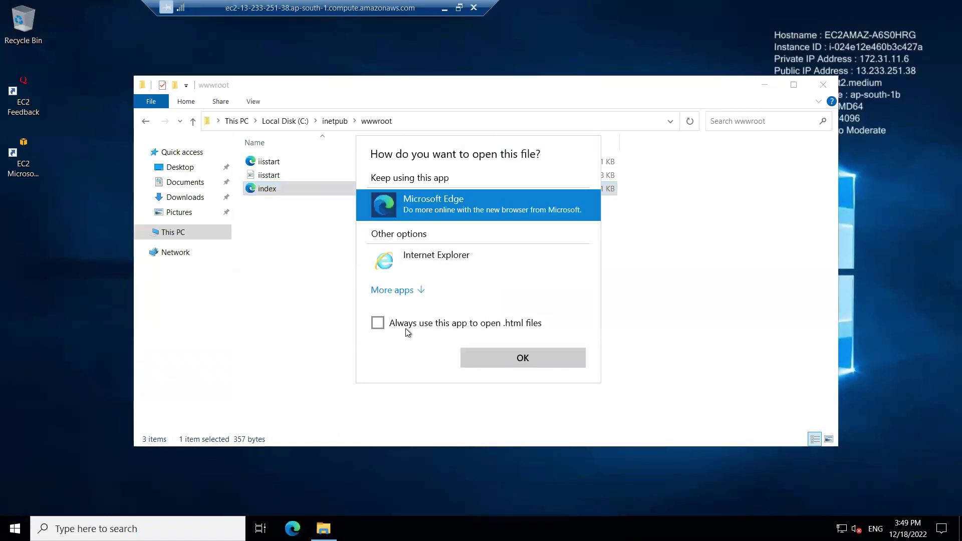
left_click(408, 291)
left_click(422, 295)
left_click(496, 428)
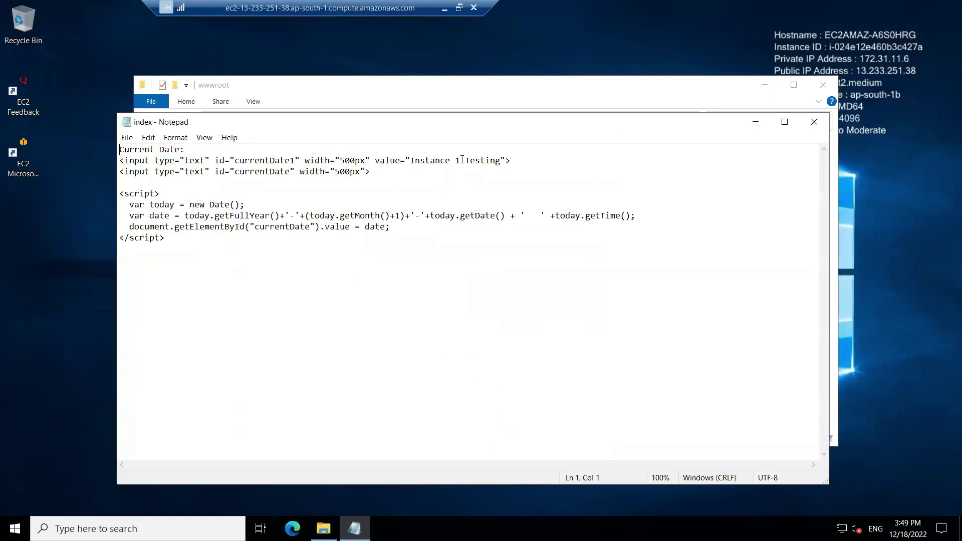
Step: Change the first input's value text to "Instance 2 Testing", save the index file and close it
key("BackSpace")
type("2")
key("ctrl+s")
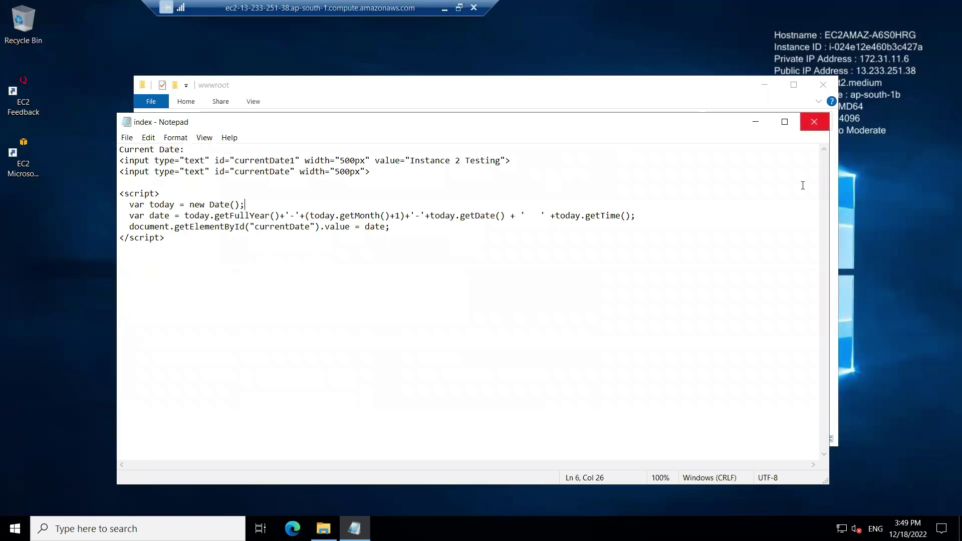
left_click(814, 122)
Step: Minimize the webserver2 session and reload both instances' test pages in the local browser to check their instance text
left_click(443, 8)
left_click(206, 33)
key("Return")
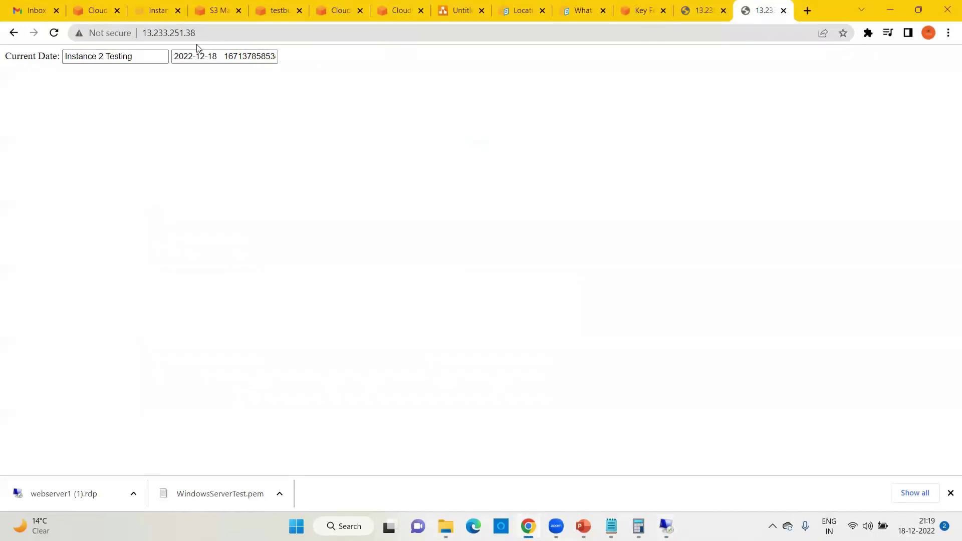
left_click(699, 10)
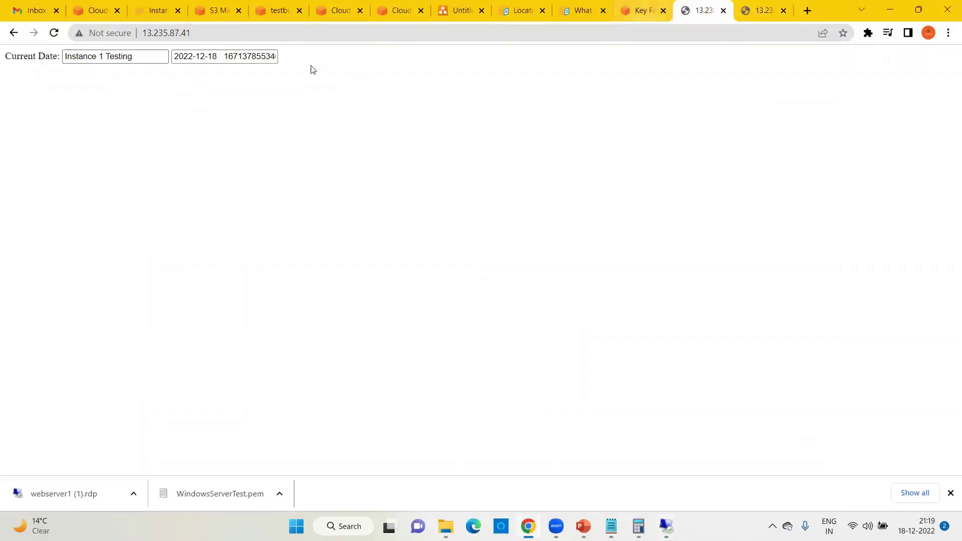
left_click(221, 31)
key("Return")
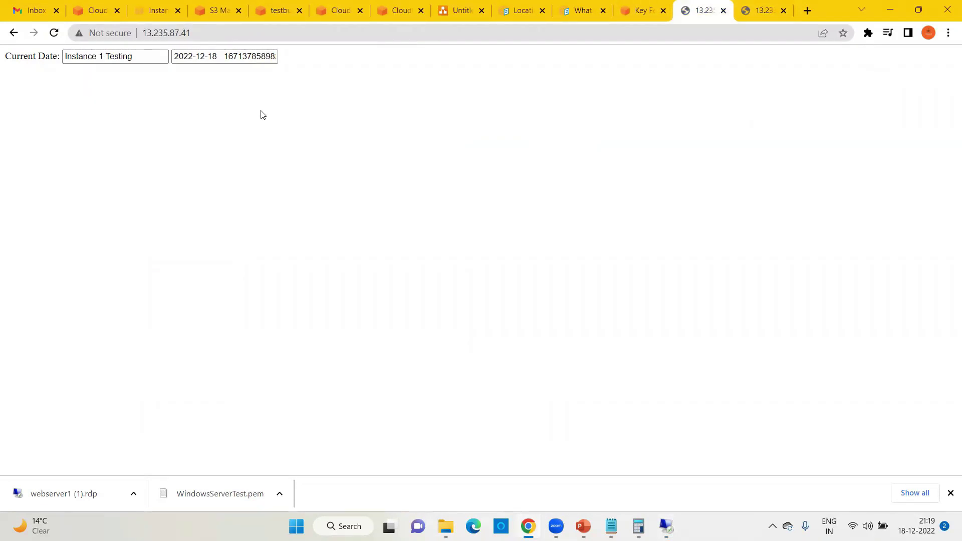
Step: Go to the load balancers in the EC2 console and start creating an Application Load Balancer
left_click(163, 13)
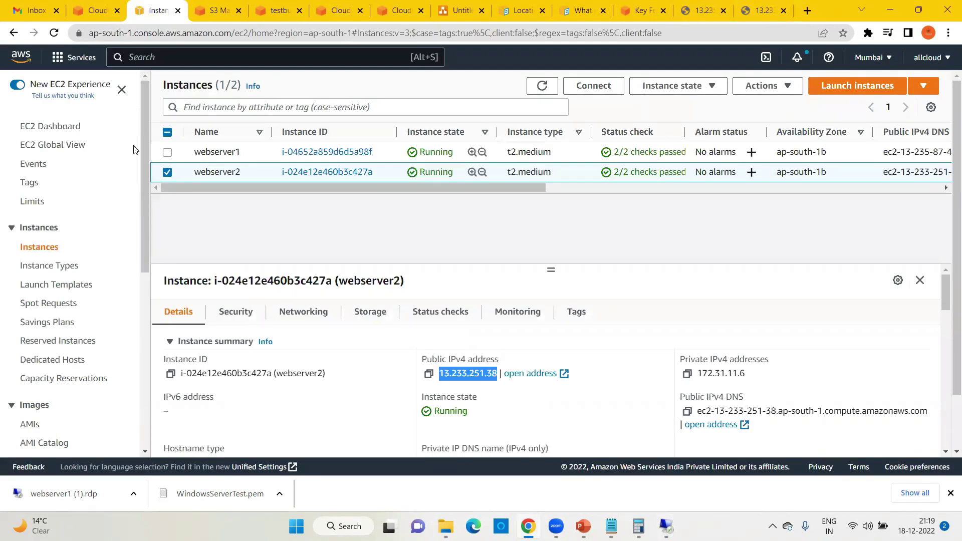
scroll(147, 194, "down", 6)
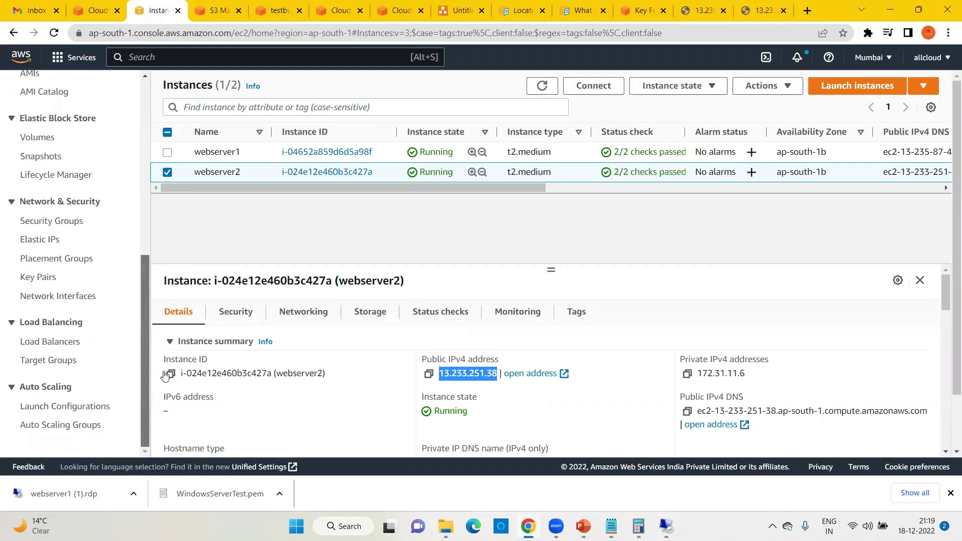
left_click(56, 344)
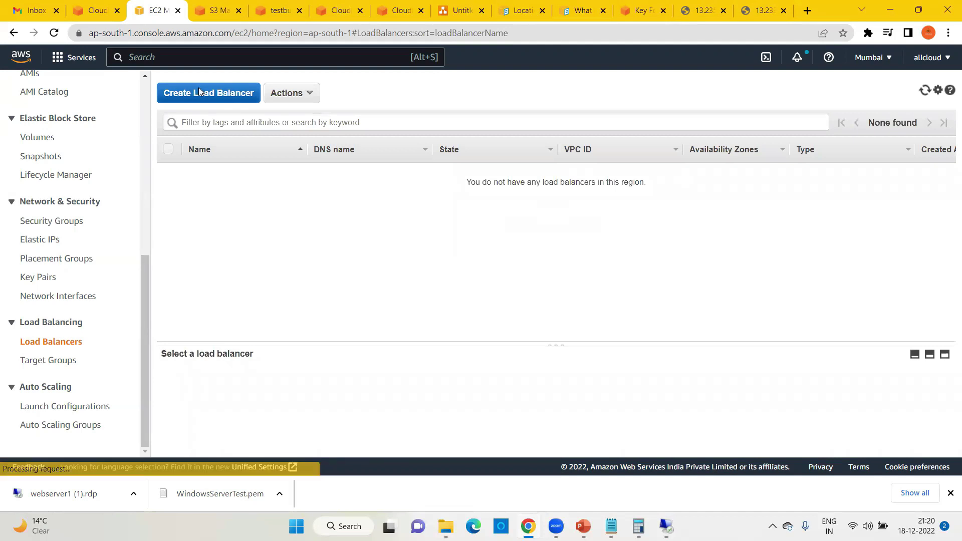
left_click(199, 93)
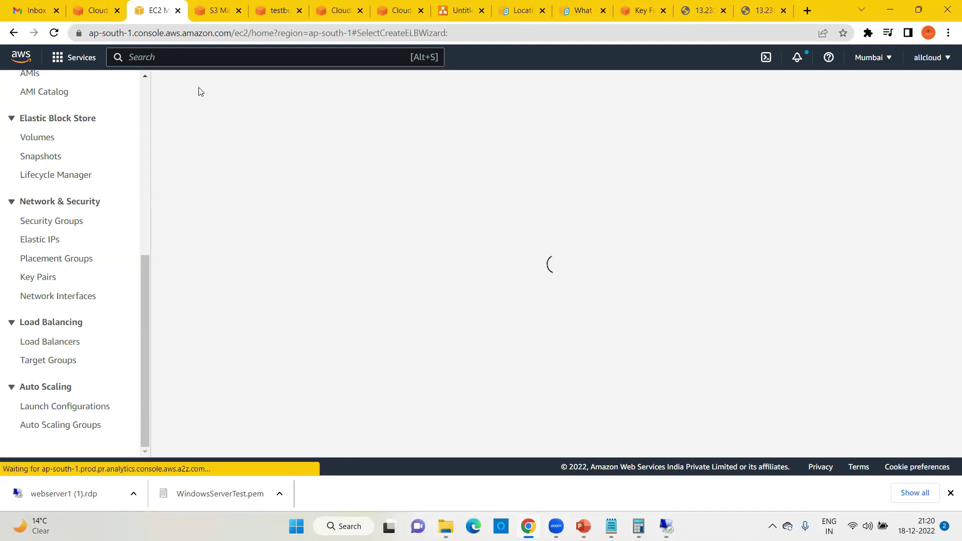
scroll(193, 261, "down", 5)
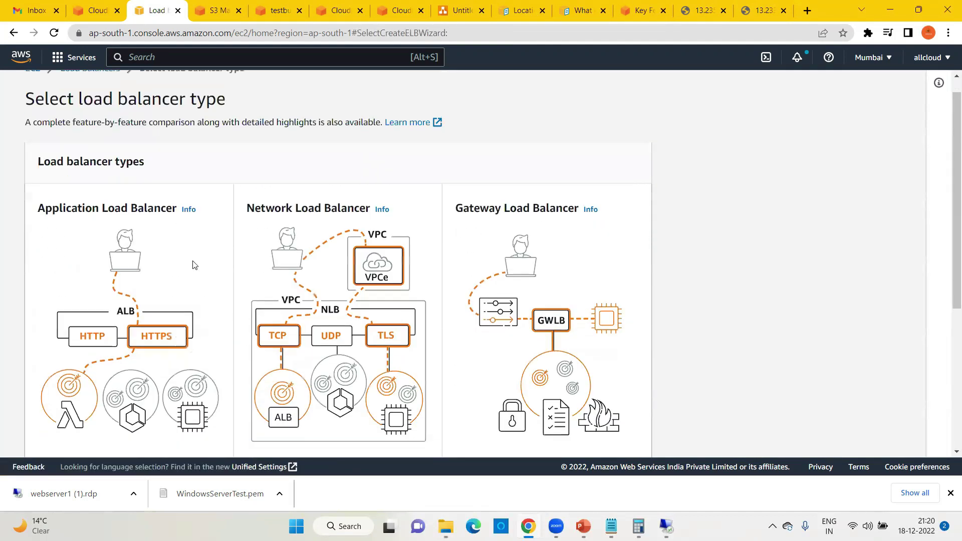
left_click(57, 359)
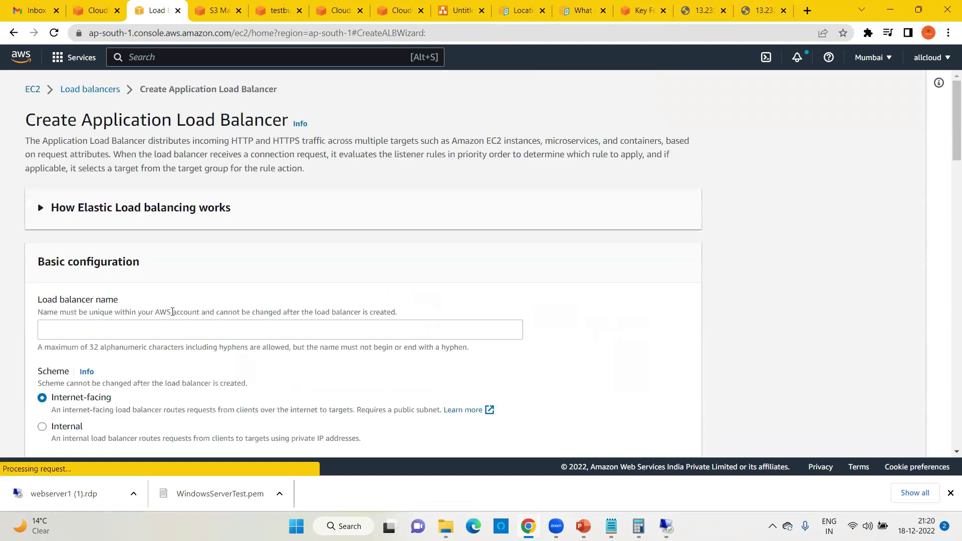
Step: Name the load balancer albcloudfront, keeping the Internet-facing scheme and IPv4 address type
left_click(82, 332)
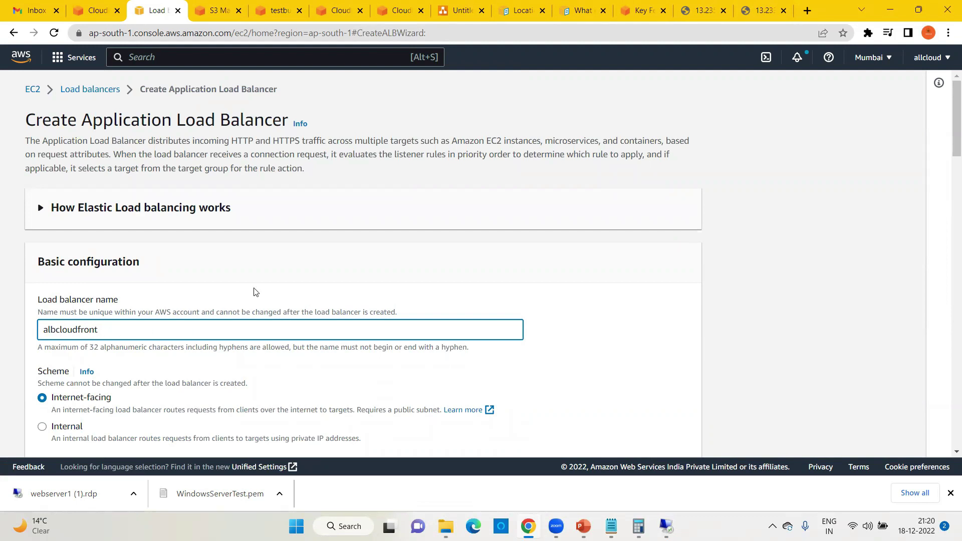
scroll(253, 292, "down", 2)
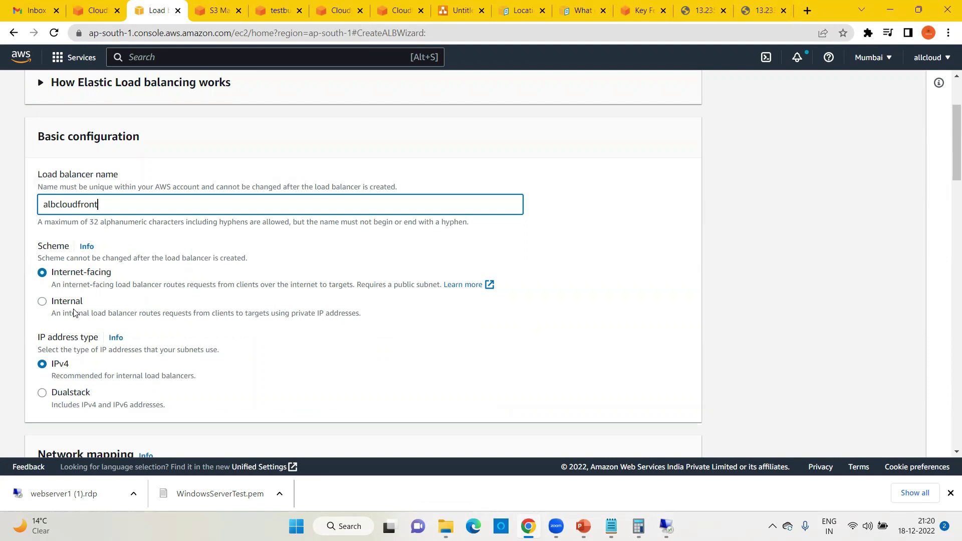
scroll(303, 356, "down", 2)
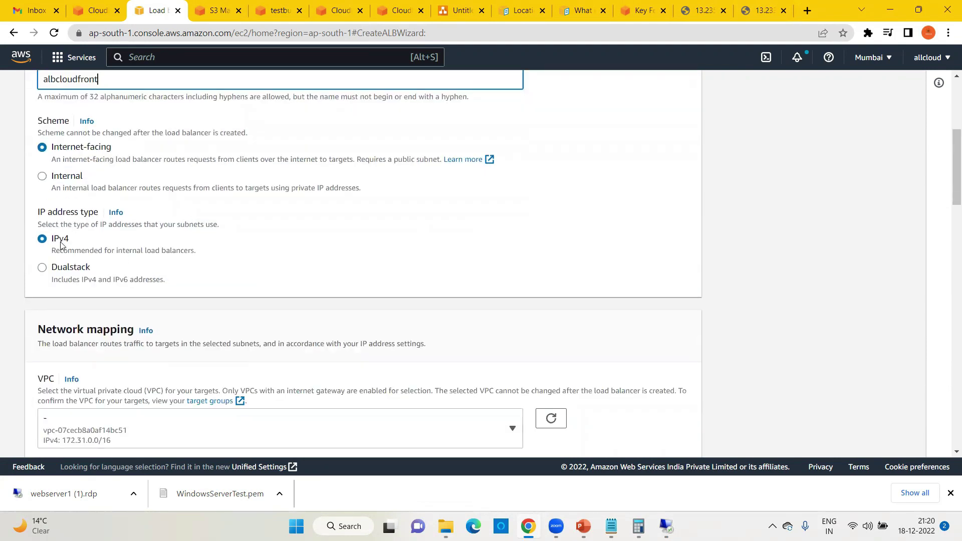
Step: Use VPC vpc-07cecb8a0af14bc51 and map the load balancer to the ap-south-1a, ap-south-1b and ap-south-1c zones
scroll(215, 330, "down", 3)
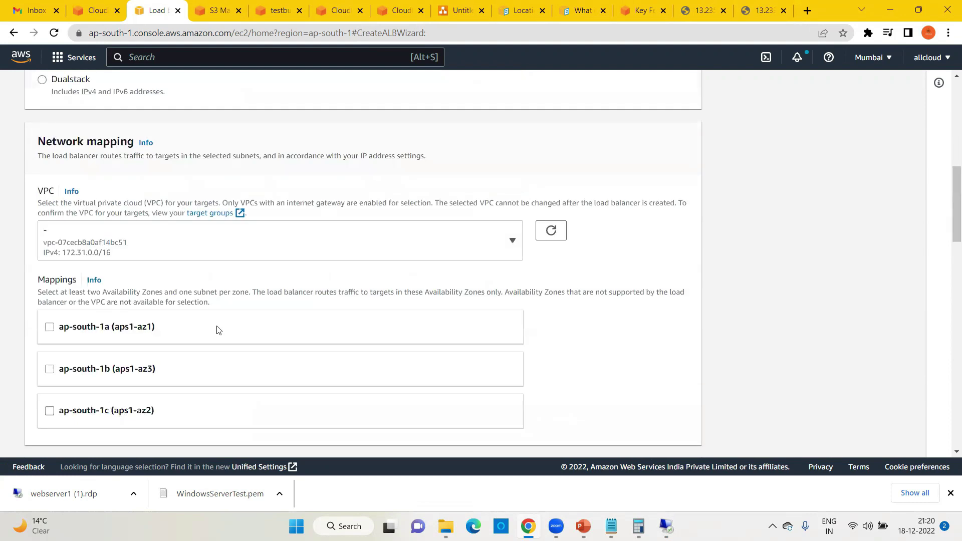
left_click(113, 242)
left_click(90, 294)
scroll(199, 292, "down", 1)
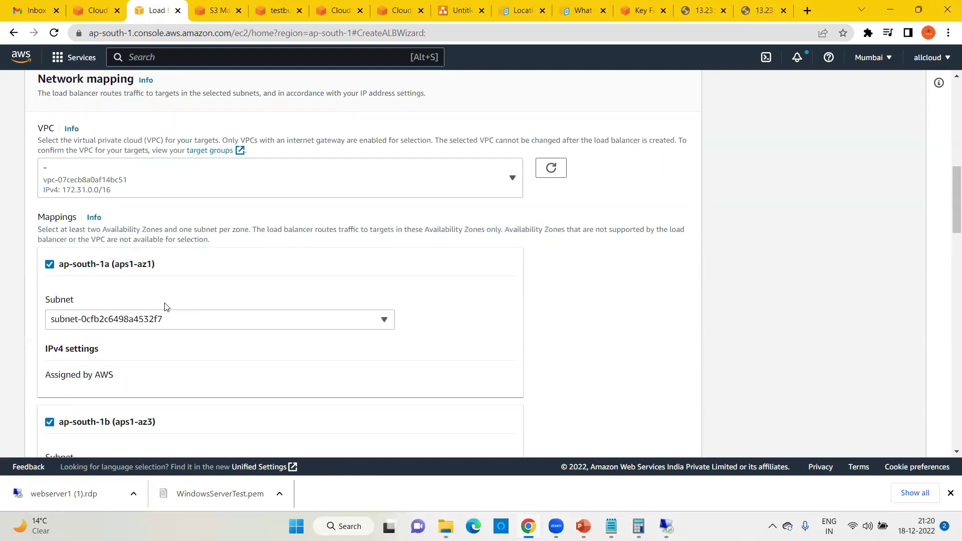
scroll(165, 306, "down", 4)
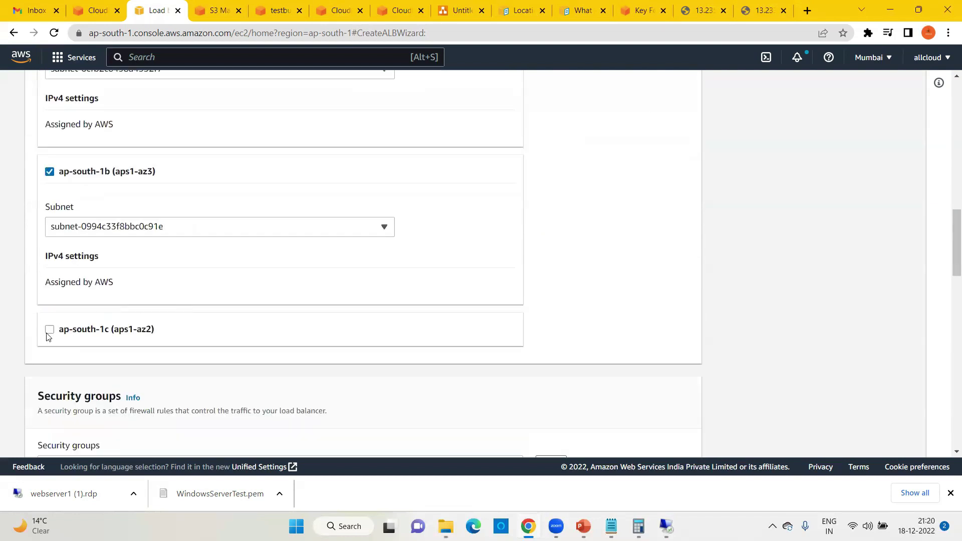
left_click(170, 341)
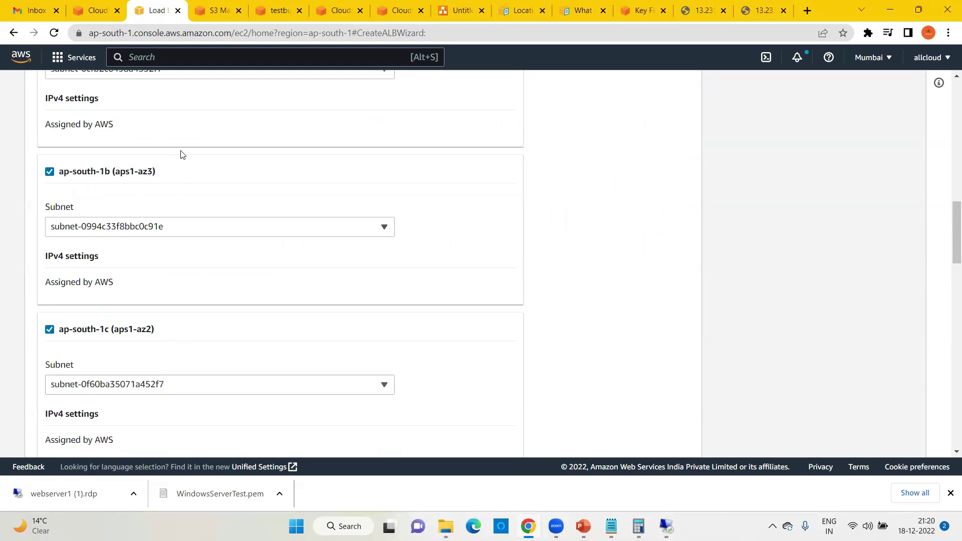
Step: Start a new security group from the load balancer form, named albcloudfrontsg with the description "80 is allowed"
scroll(275, 266, "down", 7)
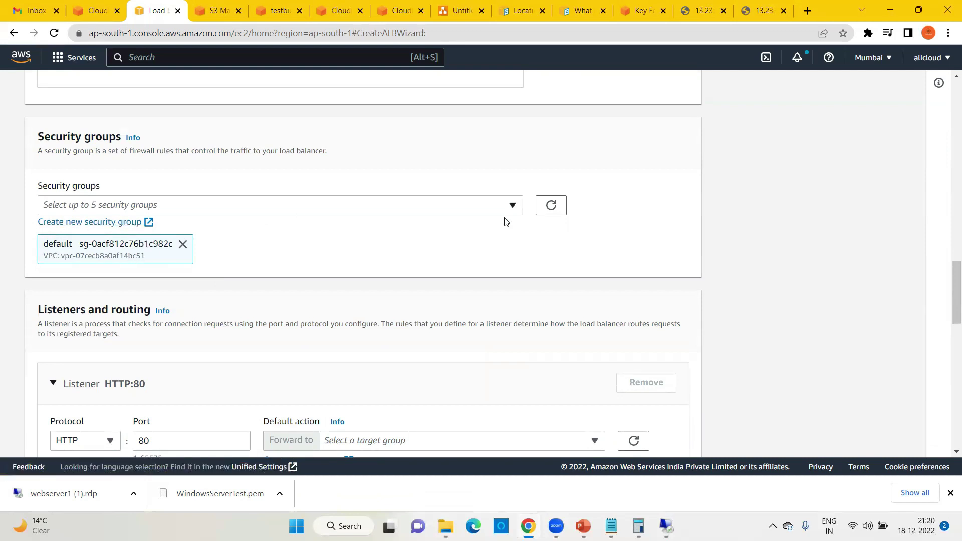
scroll(456, 239, "up", 1)
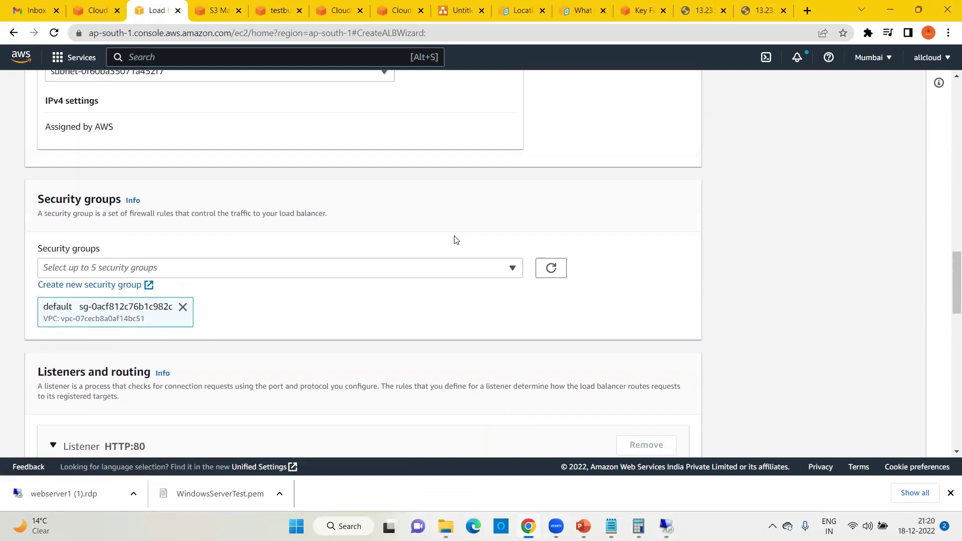
left_click(84, 286)
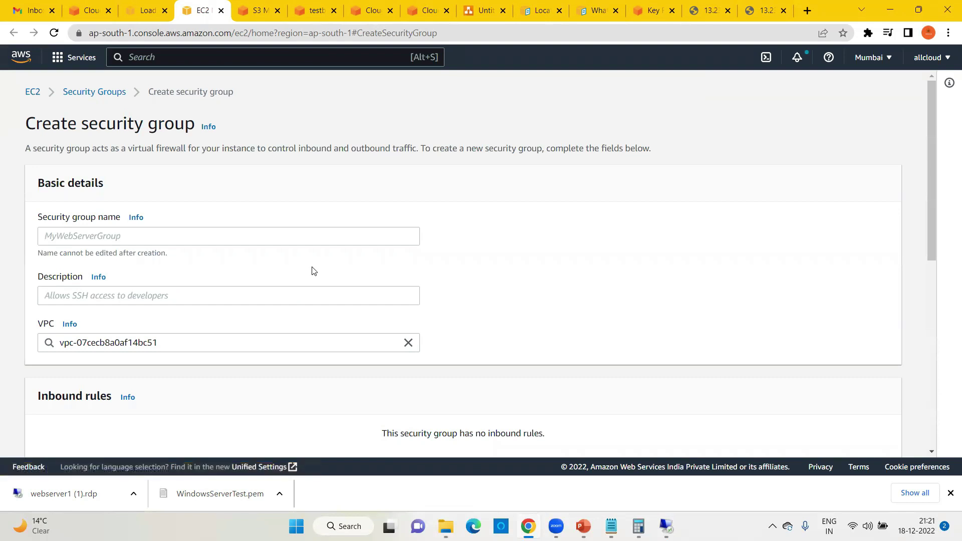
left_click(117, 235)
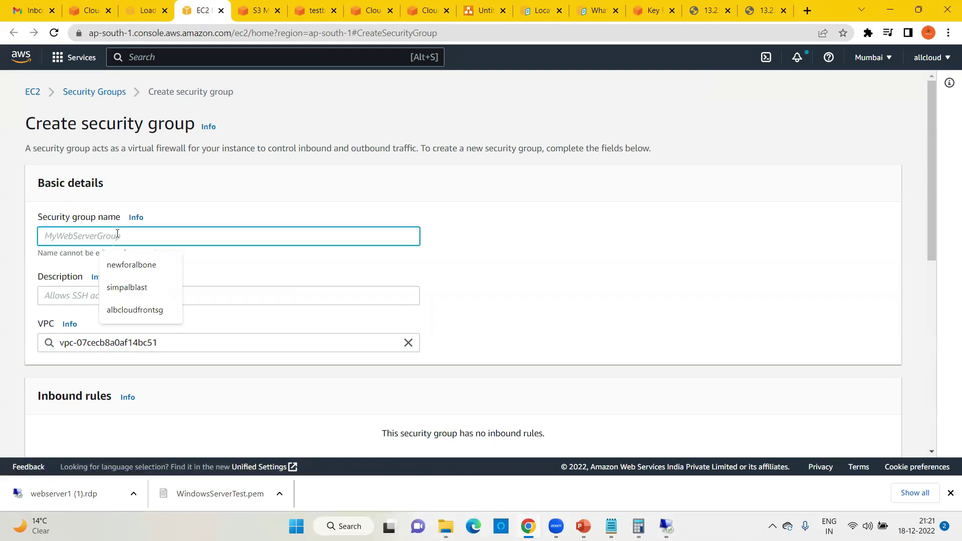
type("albd")
key("BackSpace")
key("BackSpace")
key("BackSpace")
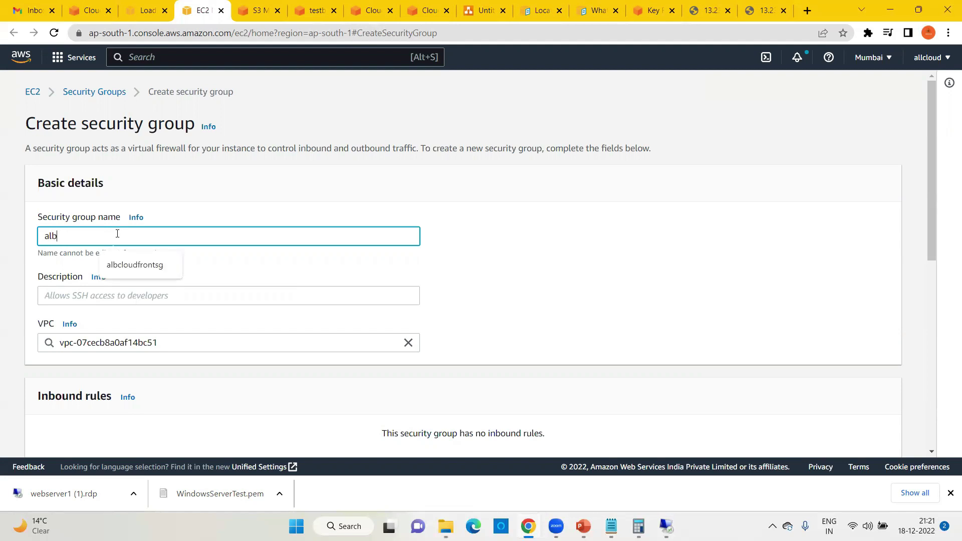
type("cloudfrontsg")
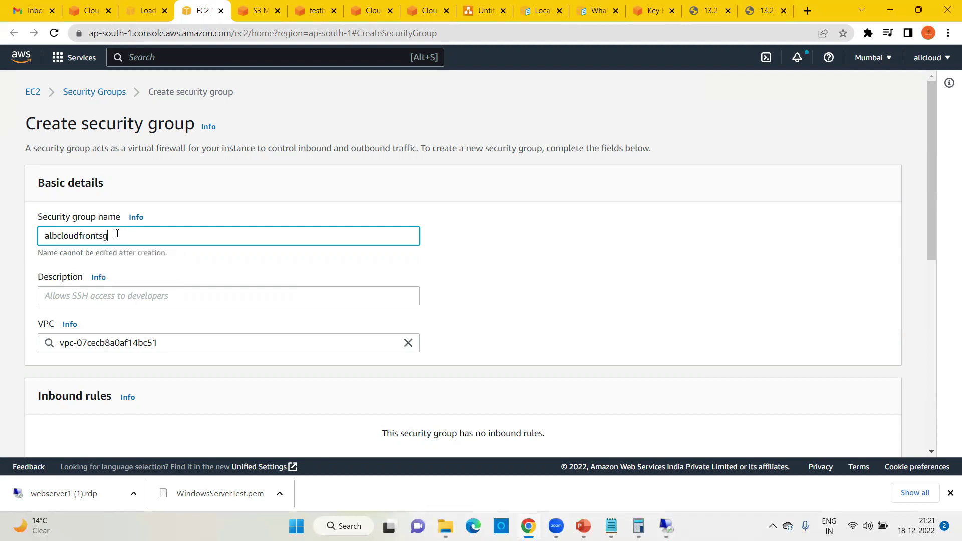
scroll(251, 230, "down", 2)
left_click(131, 173)
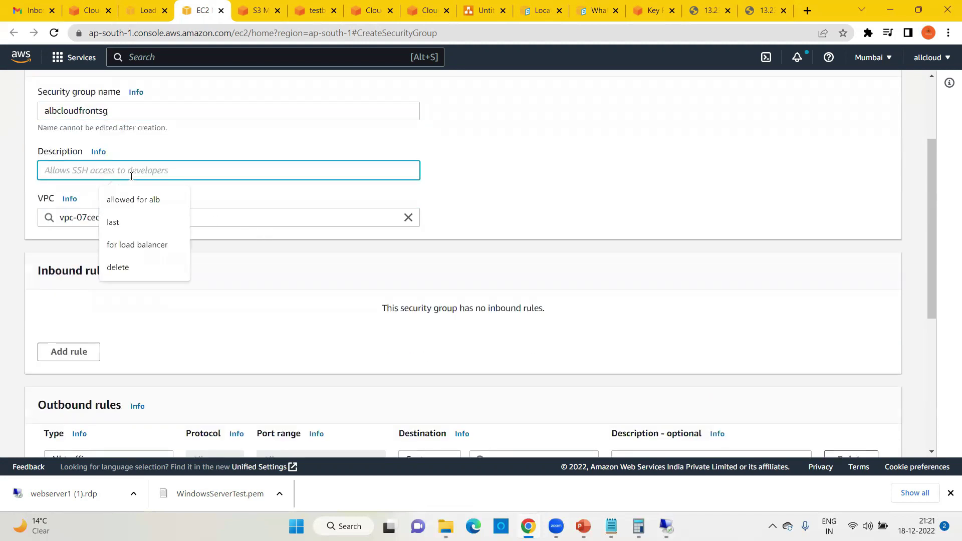
type("80 is allowed")
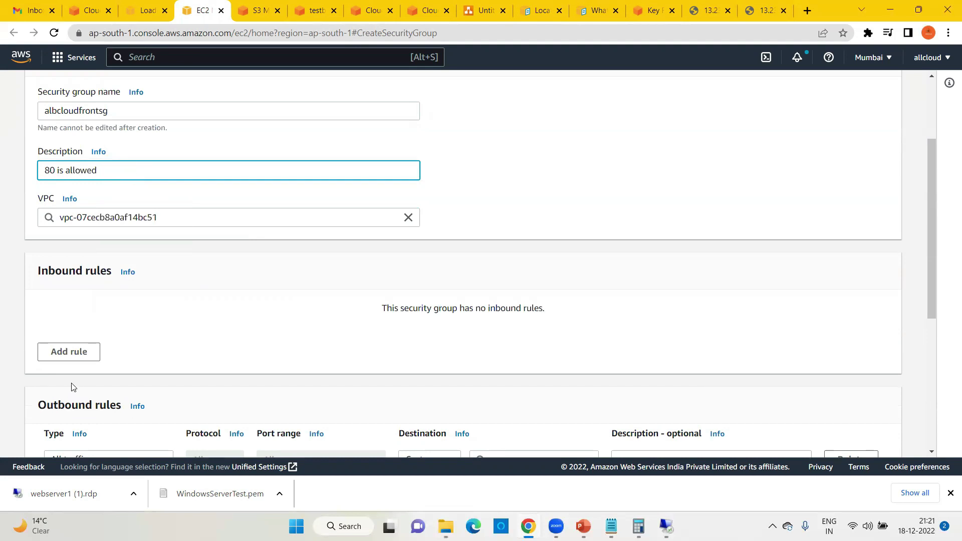
Step: Add an inbound HTTP rule to the security group with source 0.0.0.0/0
left_click(63, 356)
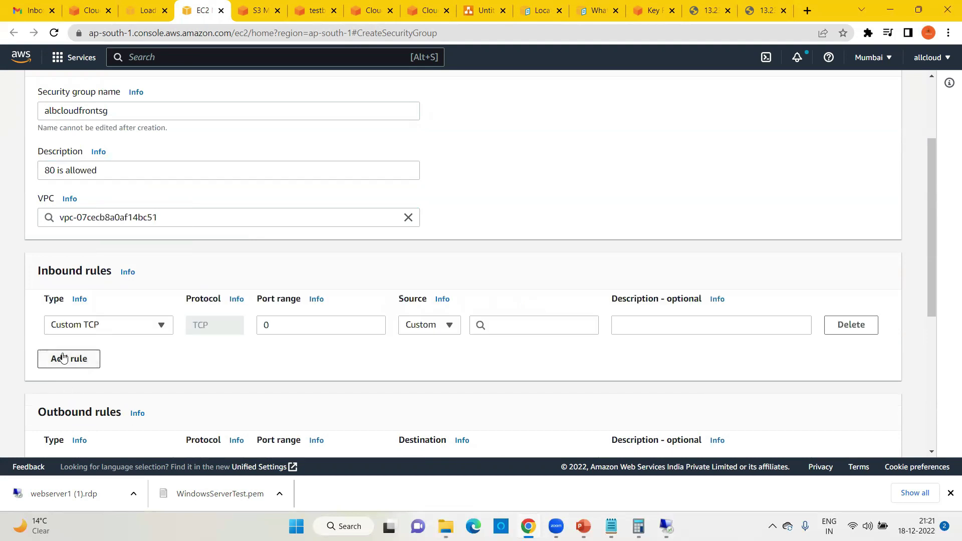
left_click(132, 331)
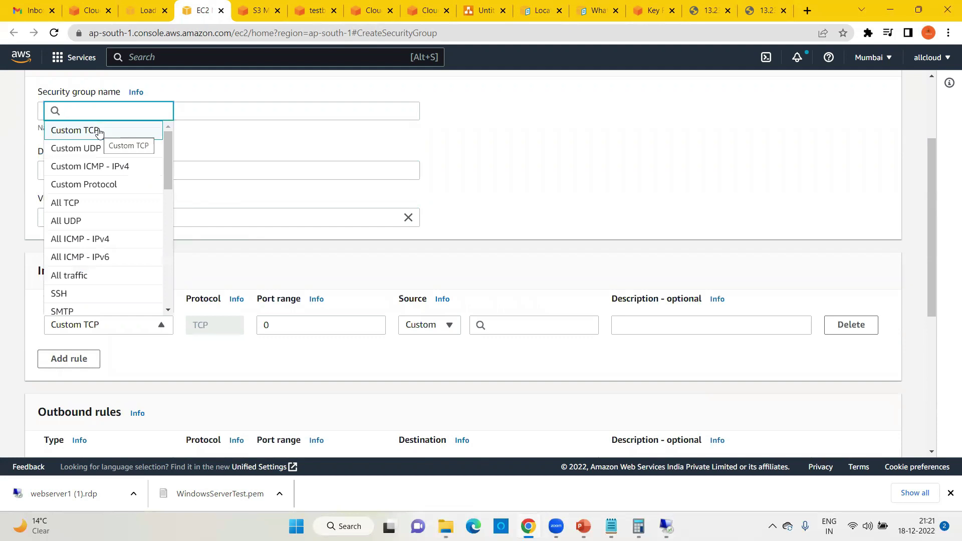
type("http")
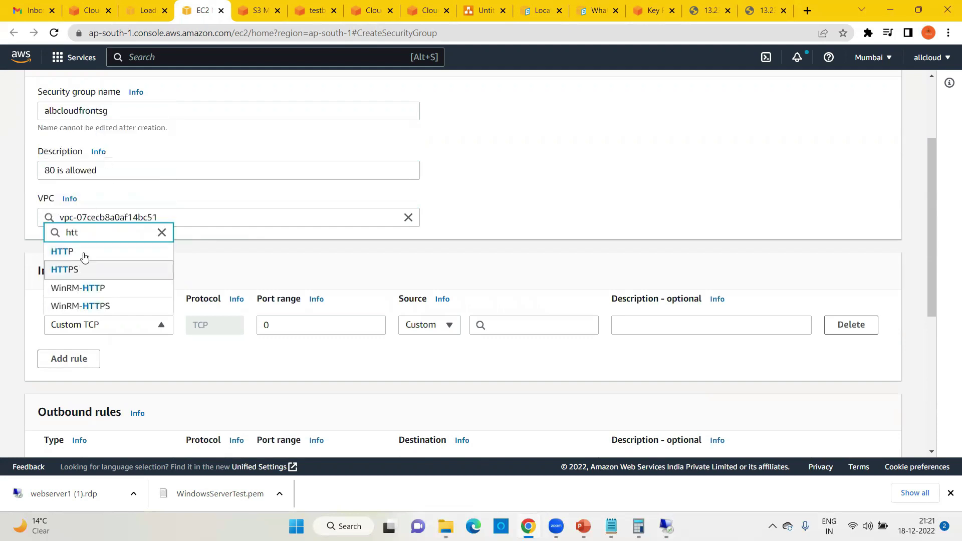
left_click(80, 250)
left_click(482, 325)
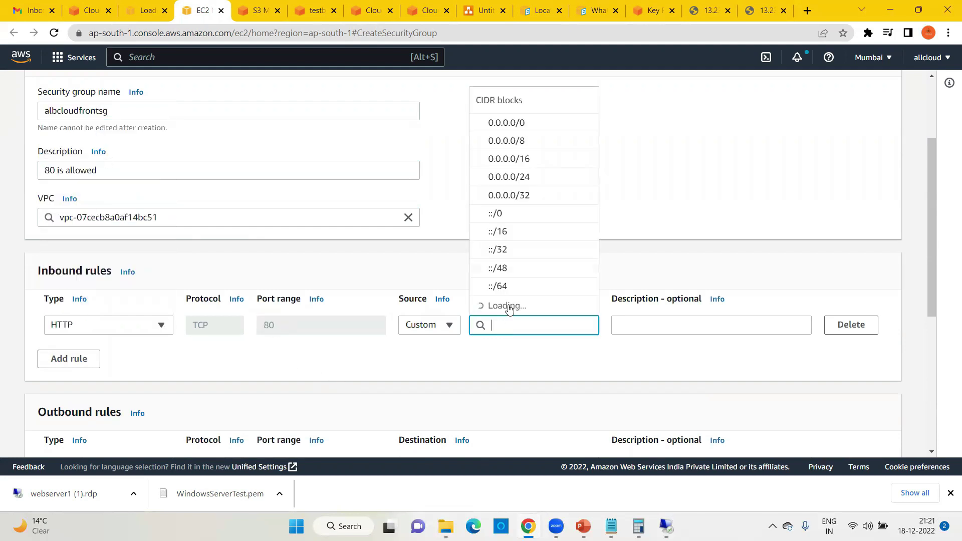
left_click(513, 145)
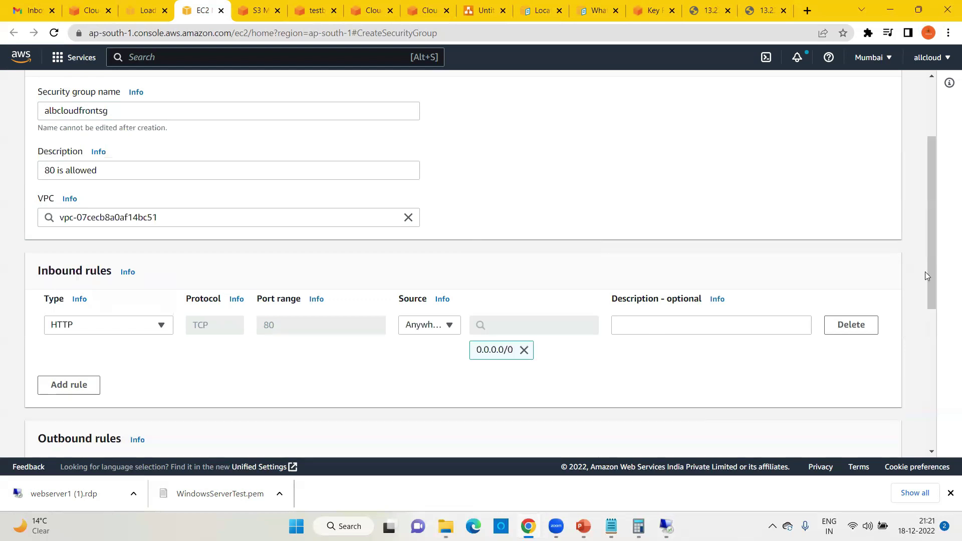
Step: Try to create the security group under the name albcloudfrontsg
scroll(936, 270, "down", 1)
left_click_drag(937, 271, 935, 407)
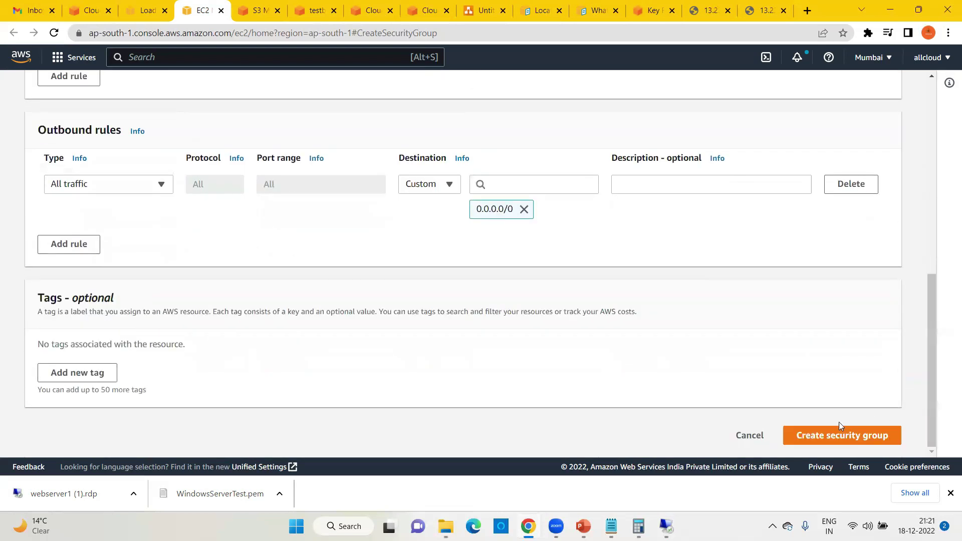
left_click(820, 438)
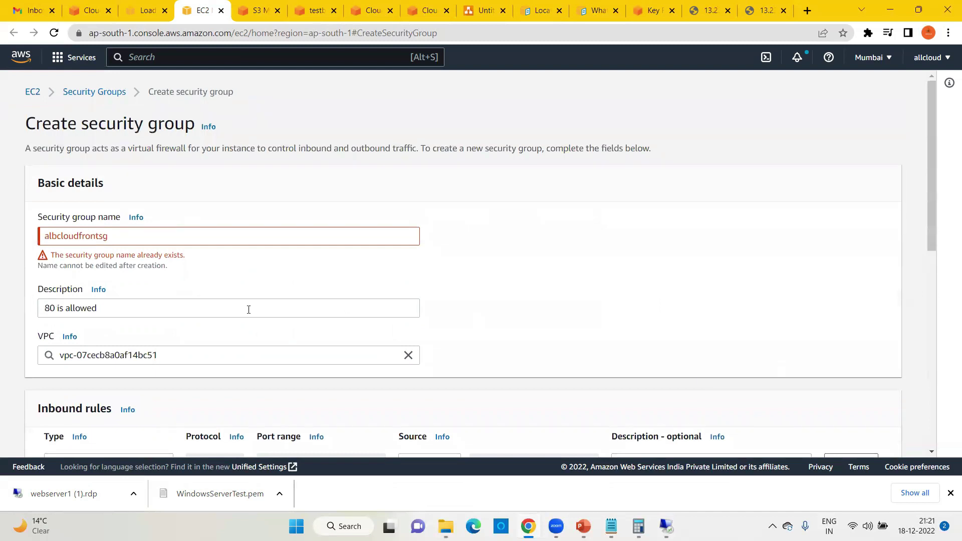
Step: Change the security group name to albcloudfrontsg1, copy that name and create the group
left_click(121, 238)
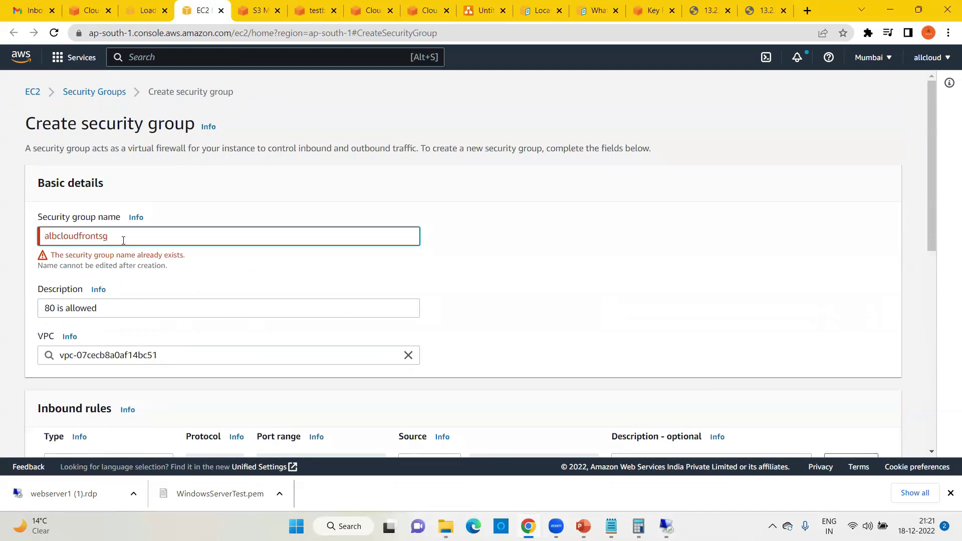
type("1")
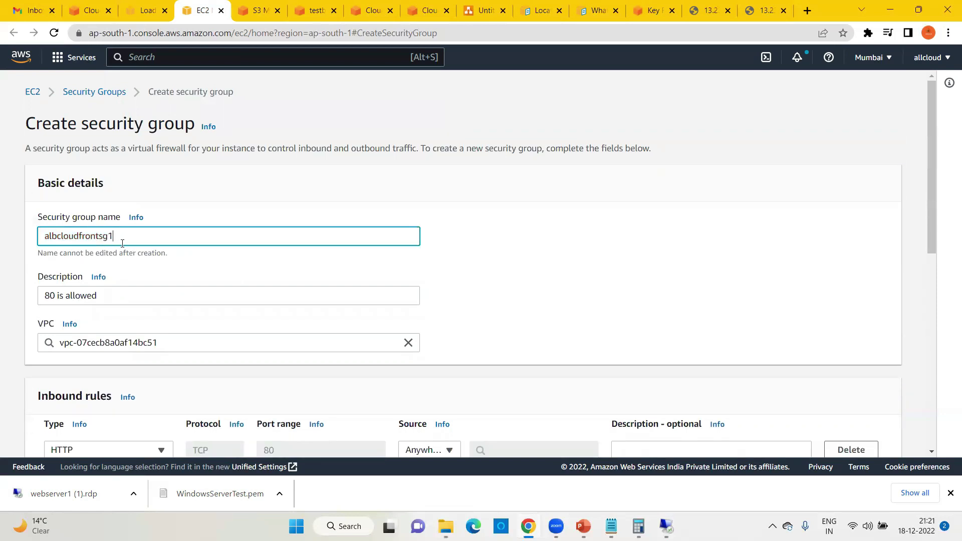
left_click_drag(46, 234, 121, 242)
key("ctrl+c")
scroll(321, 313, "down", 10)
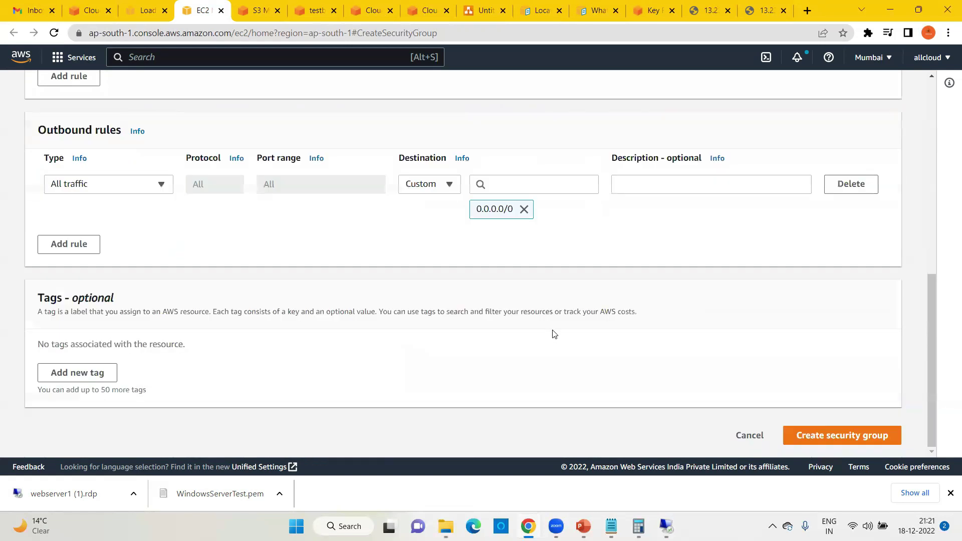
left_click(850, 436)
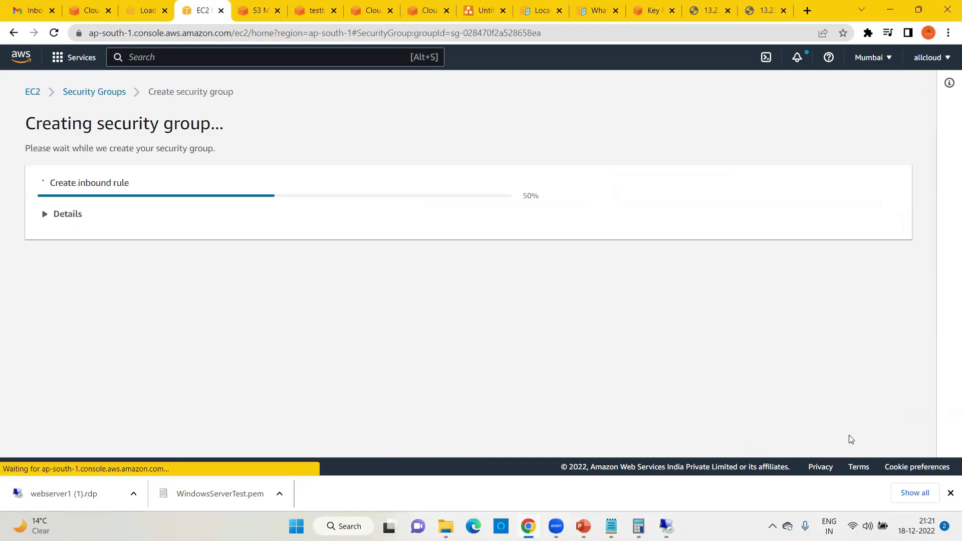
Step: Back in the load balancer form, refresh the security group choices and replace the default group with albcloudfrontsg1
left_click(139, 12)
left_click(558, 269)
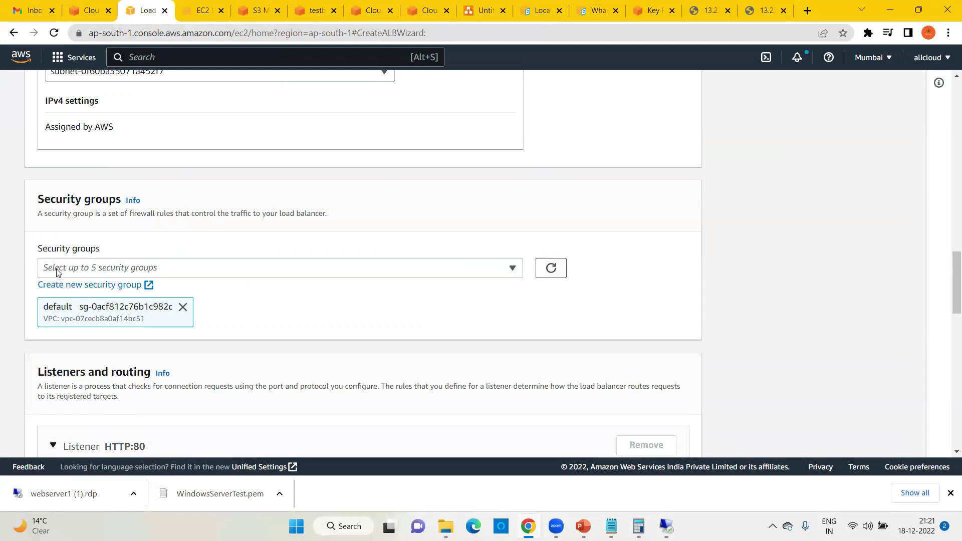
left_click(72, 272)
key("ctrl+v")
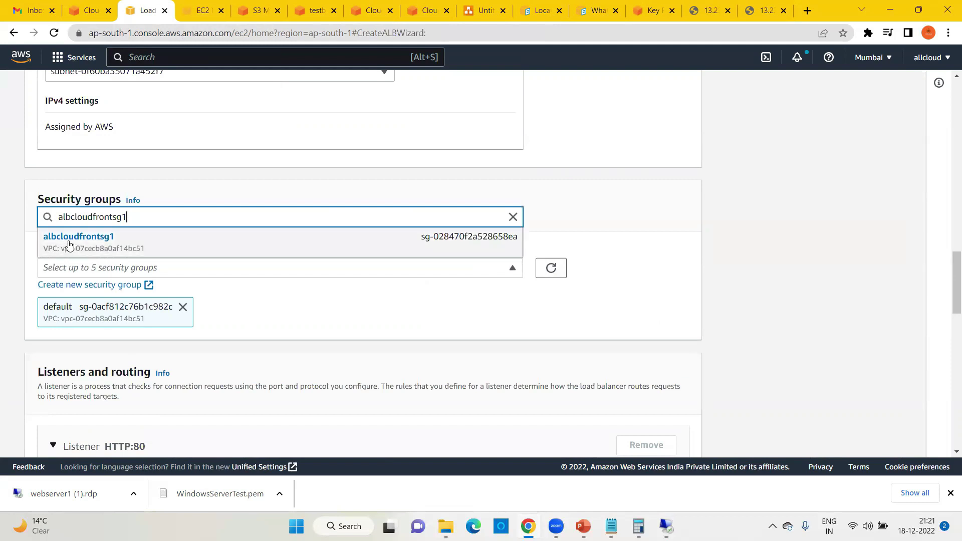
left_click(113, 246)
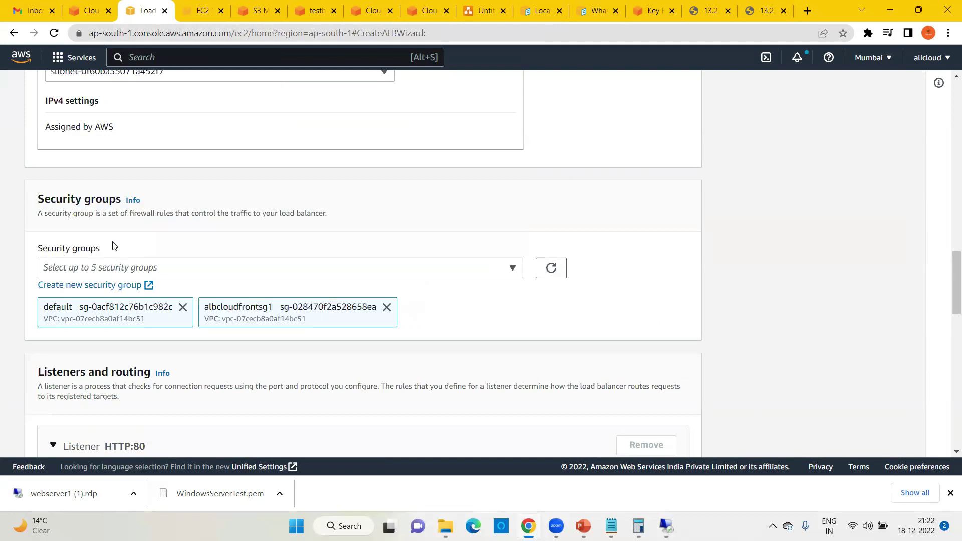
left_click(183, 307)
Step: Start a new target group from the HTTP:80 listener in a separate browser tab, keeping the Instances type and naming it albcloudfronttargetgroup
scroll(369, 298, "down", 4)
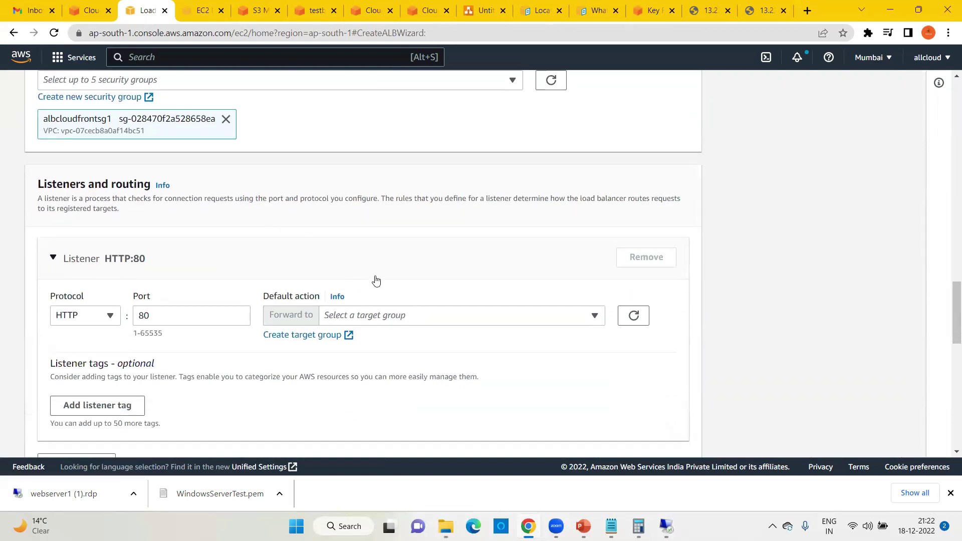
scroll(404, 289, "down", 1)
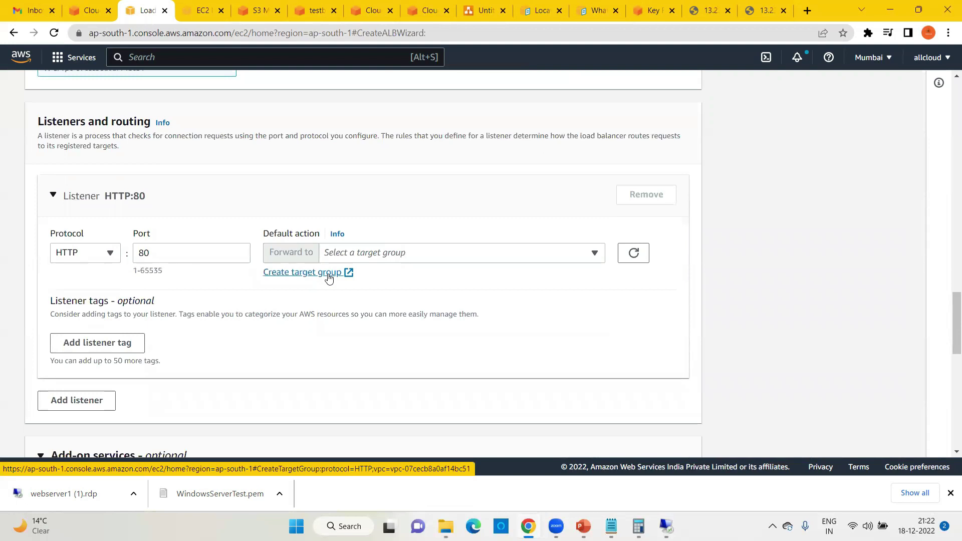
right_click(308, 274)
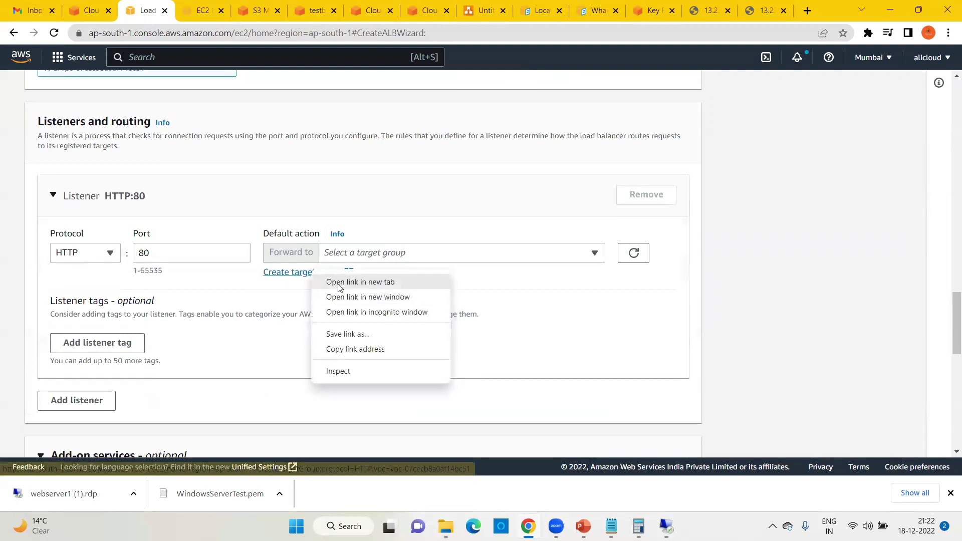
left_click(334, 282)
left_click(240, 11)
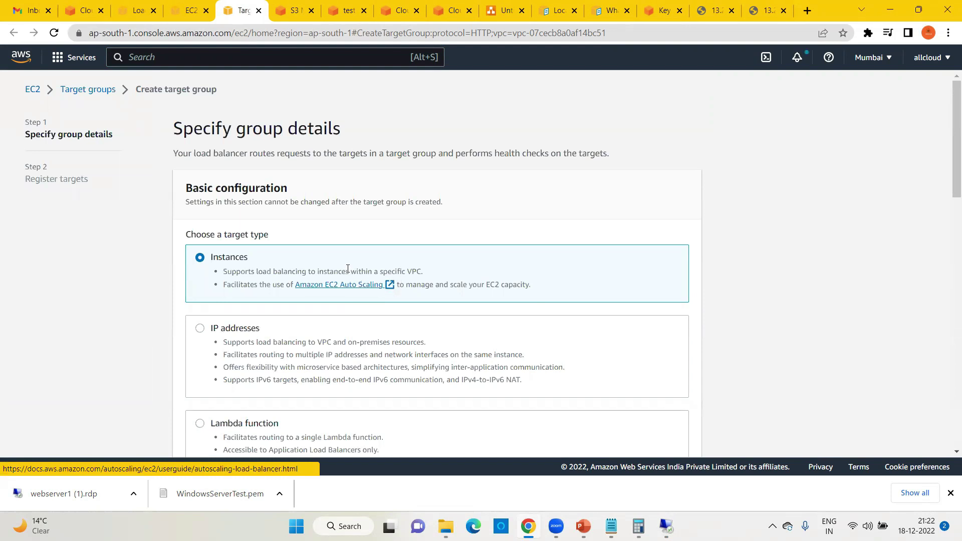
scroll(303, 244, "down", 1)
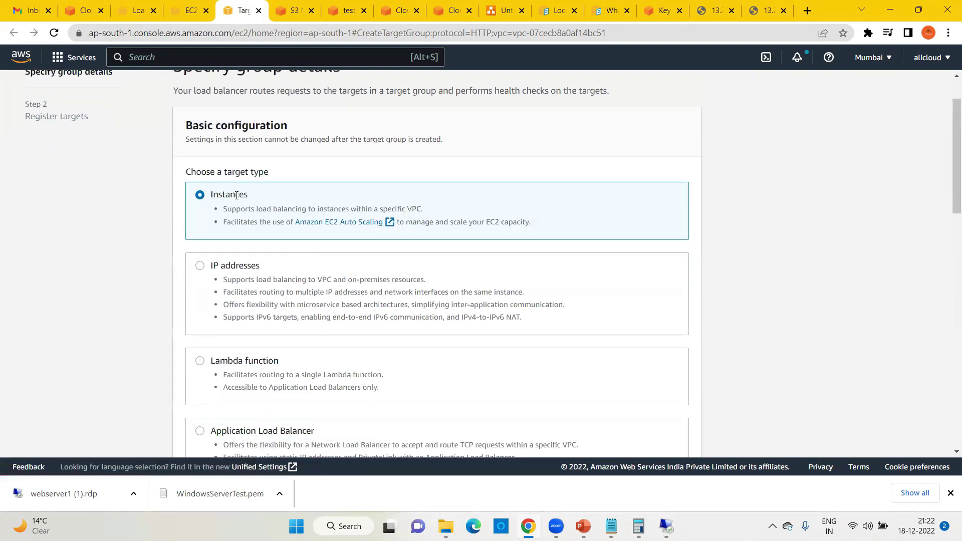
scroll(289, 207, "down", 4)
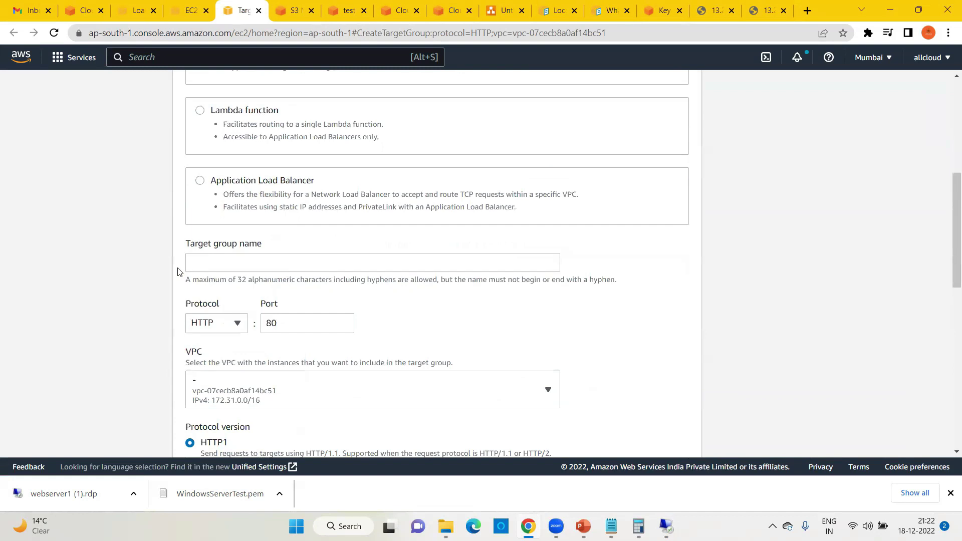
left_click(266, 261)
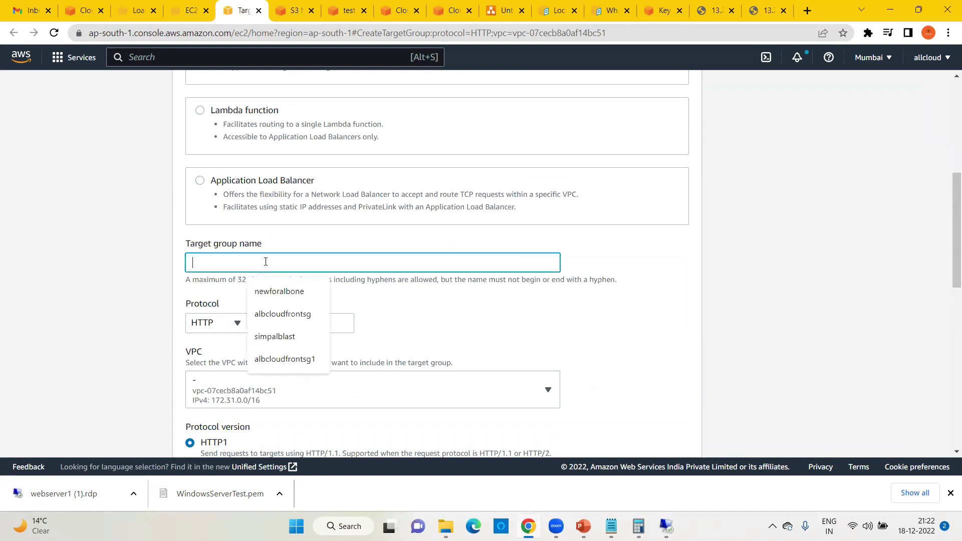
type("albcloudfronttarg")
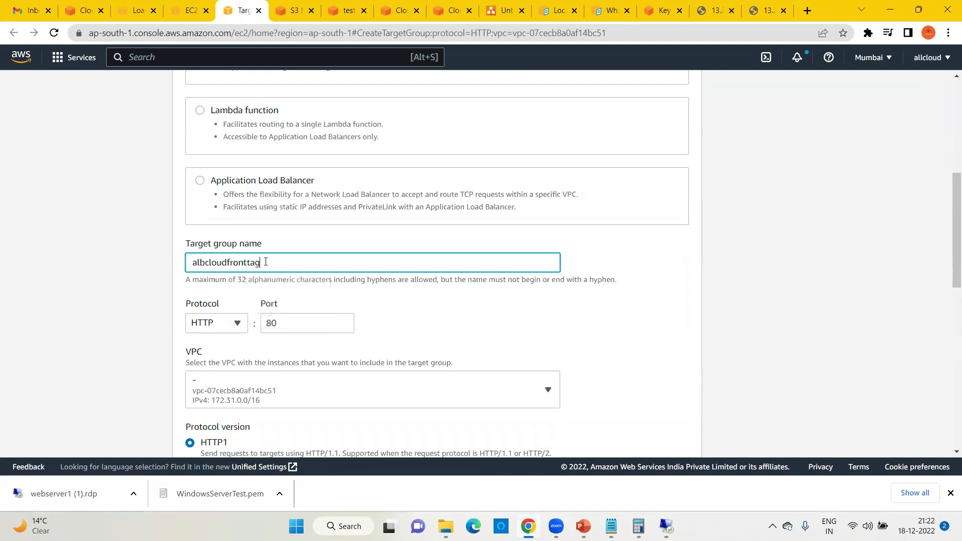
type("etgro")
Step: Set the target group's health check to HTTP with the path /index.html and proceed to target registration
scroll(287, 263, "down", 2)
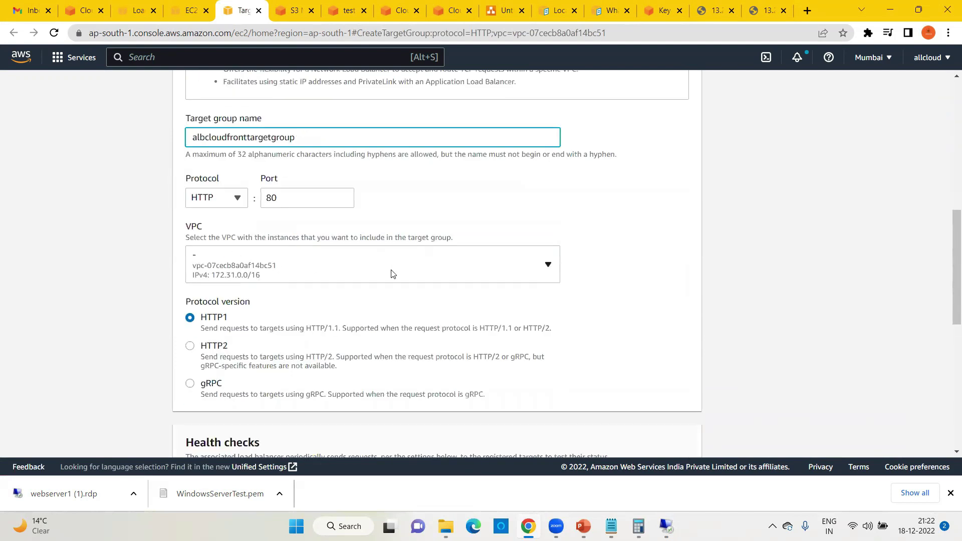
scroll(390, 274, "down", 2)
scroll(493, 291, "down", 2)
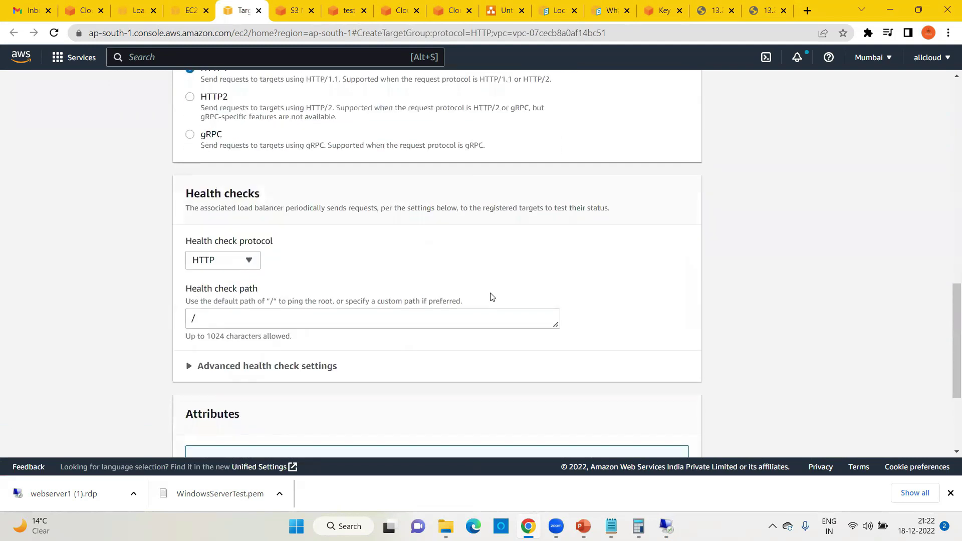
left_click(223, 265)
left_click(222, 277)
left_click(219, 318)
type("index.html")
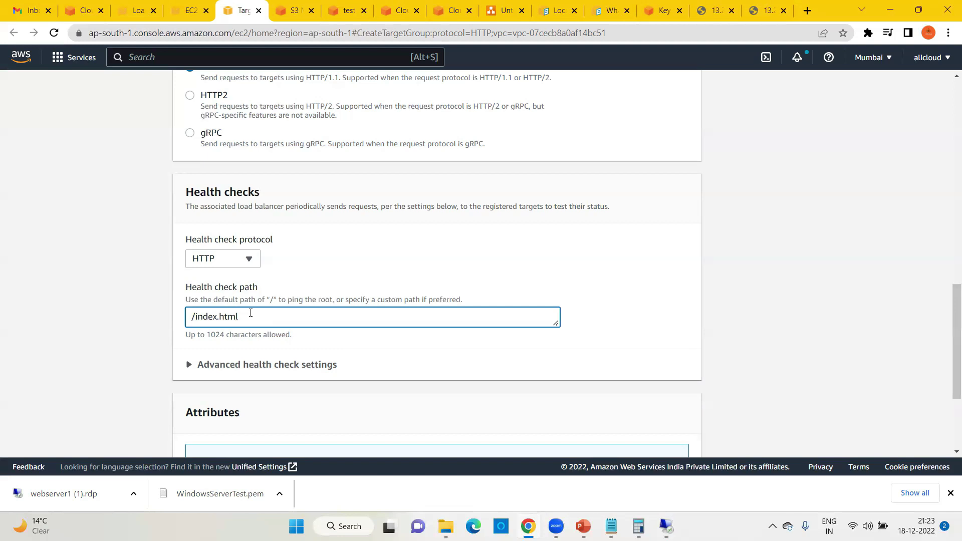
scroll(251, 313, "down", 3)
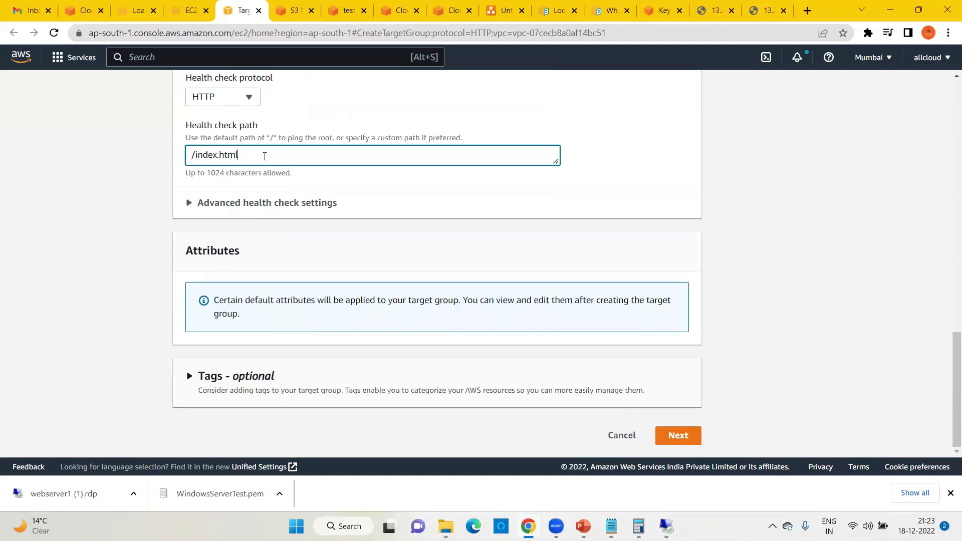
left_click(684, 443)
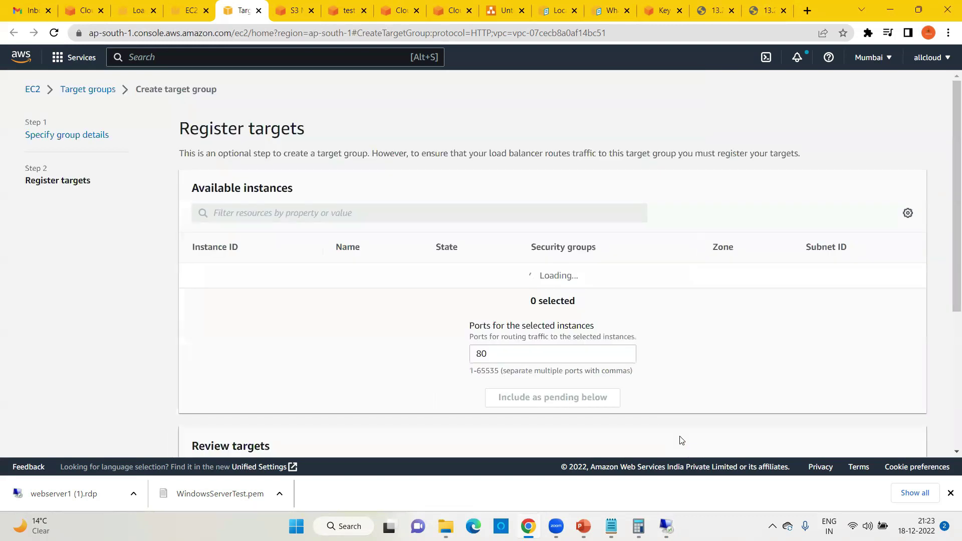
Step: Add webserver1 and webserver2 as pending targets on port 80 and create the target group
scroll(740, 386, "down", 1)
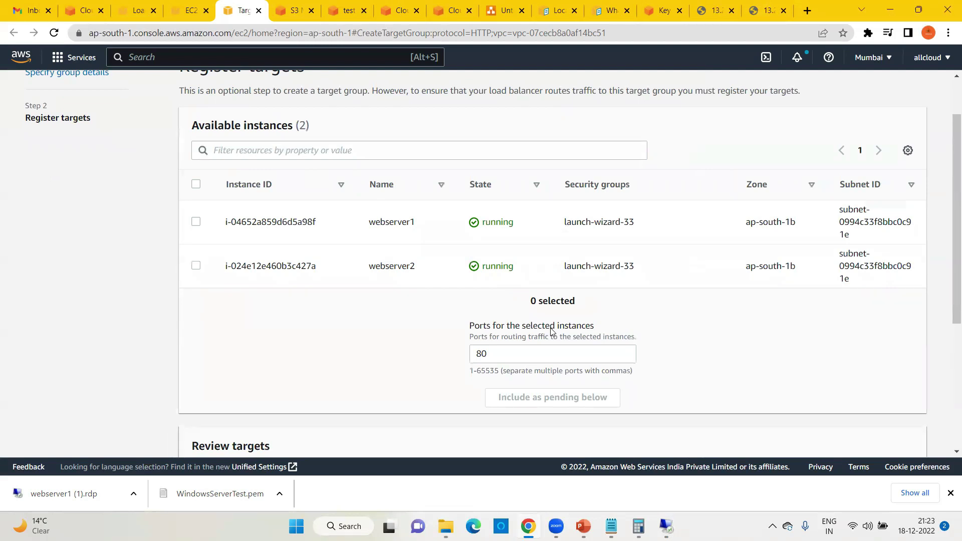
left_click(196, 221)
left_click(195, 266)
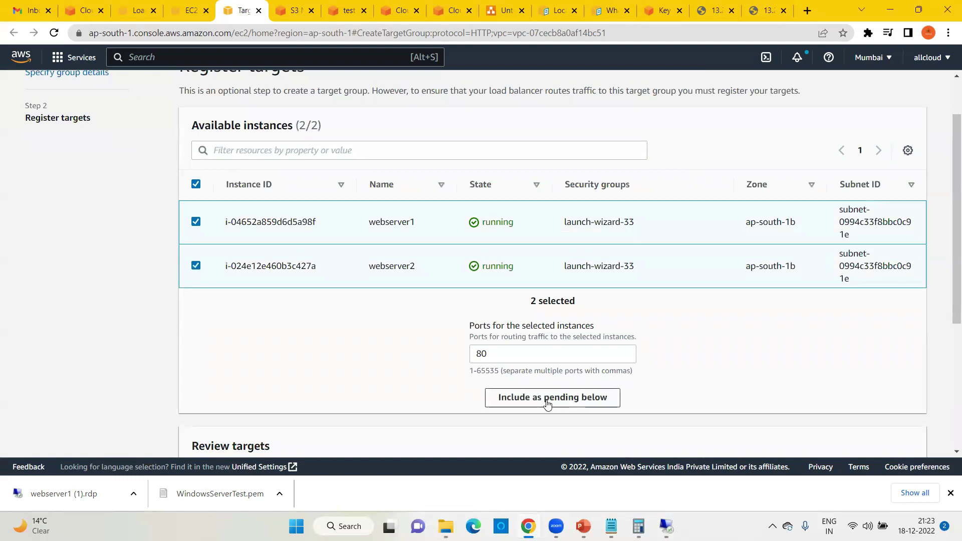
left_click(585, 404)
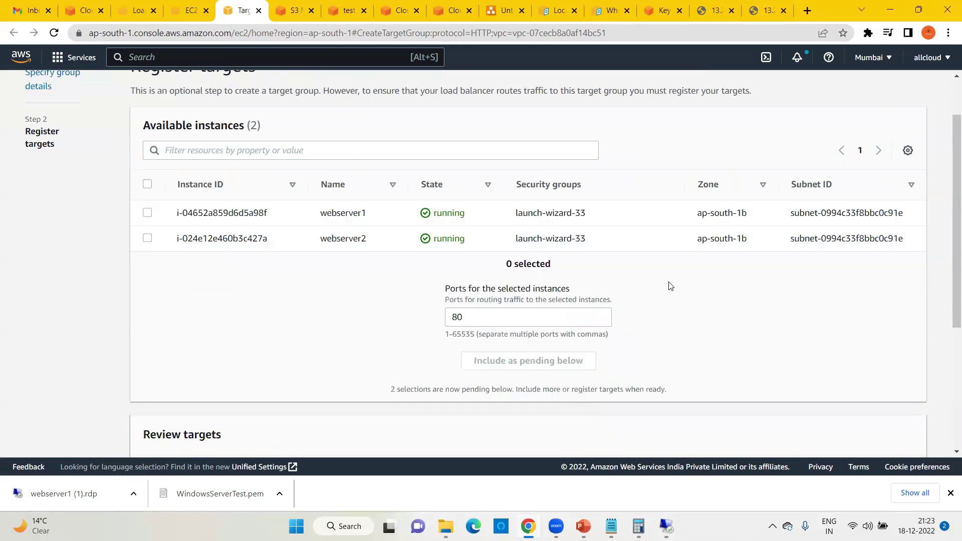
scroll(641, 296, "down", 4)
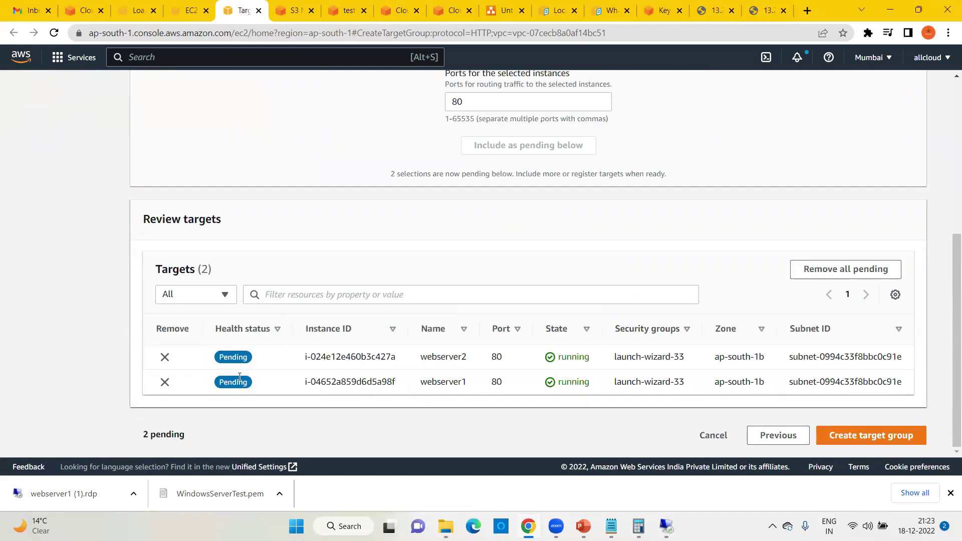
left_click(849, 436)
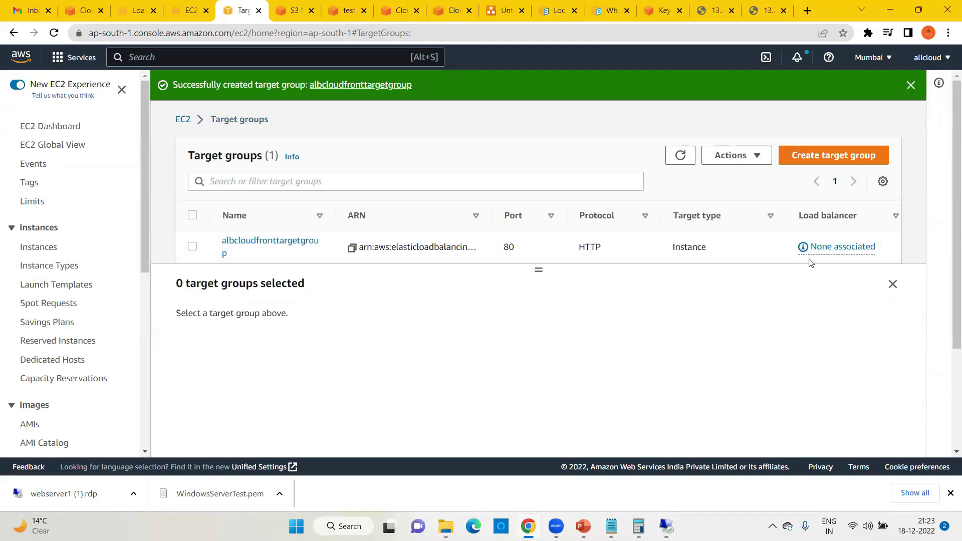
Step: Return to the load balancer form, refresh the target groups and forward the HTTP:80 listener to albcloudfronttargetgroup
left_click(179, 7)
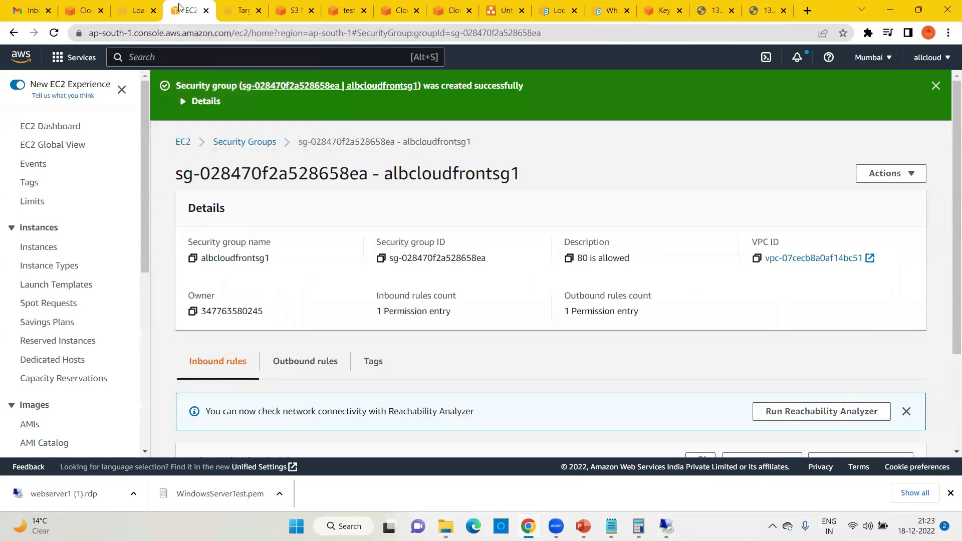
left_click(134, 10)
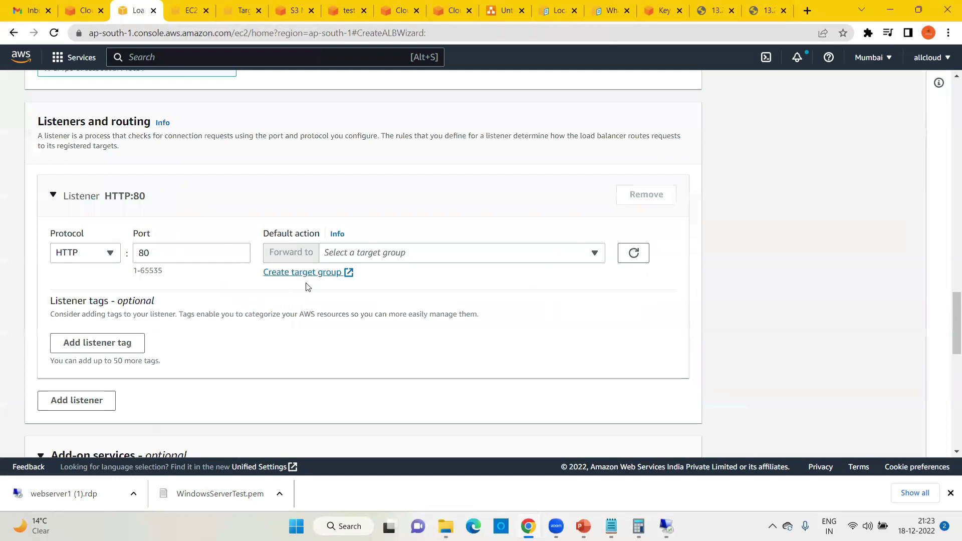
left_click(634, 253)
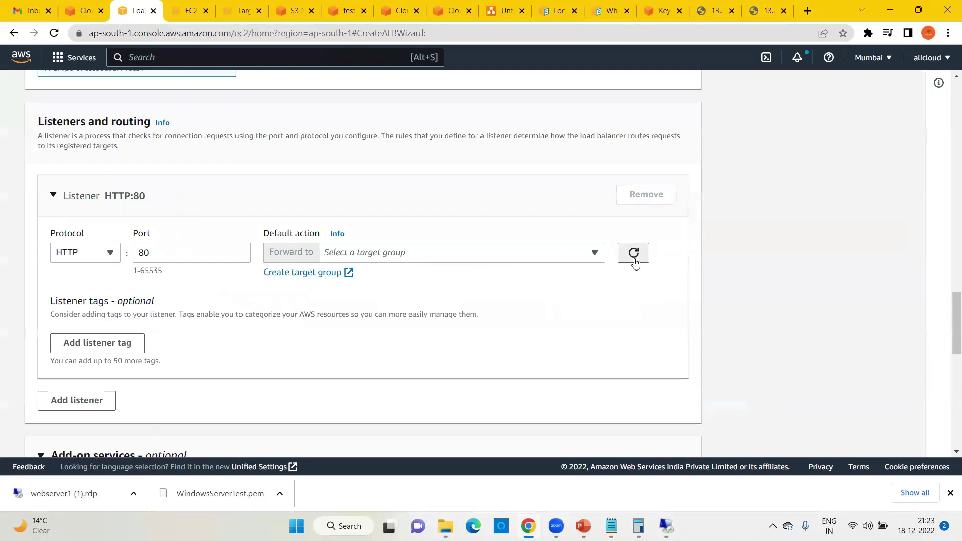
left_click(381, 258)
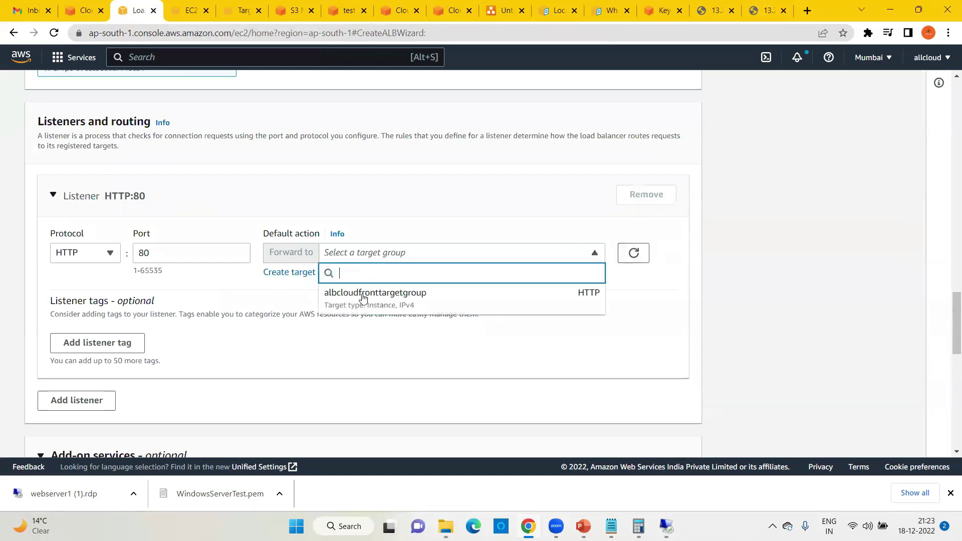
left_click(405, 306)
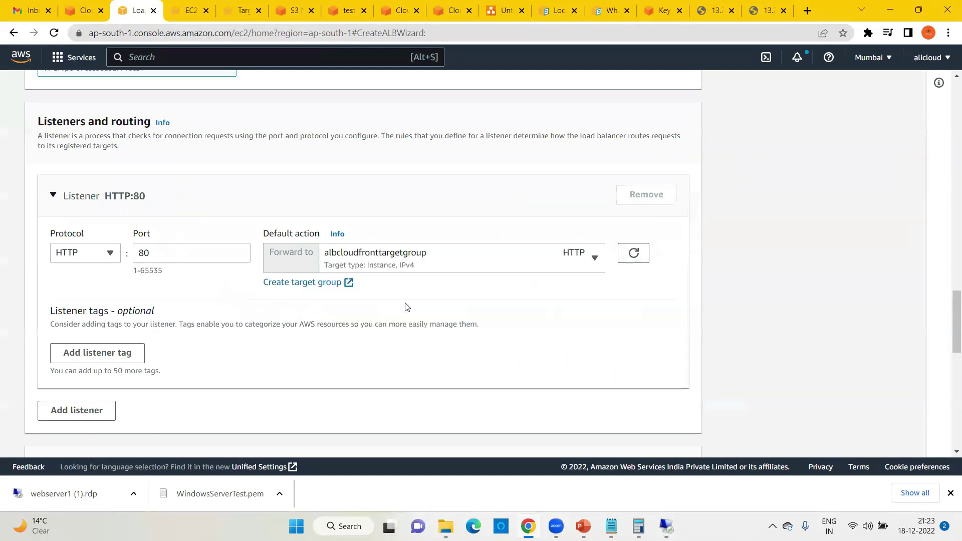
Step: Review the configuration summary, create the albcloudfront load balancer and view it in the load balancer list
scroll(457, 292, "down", 5)
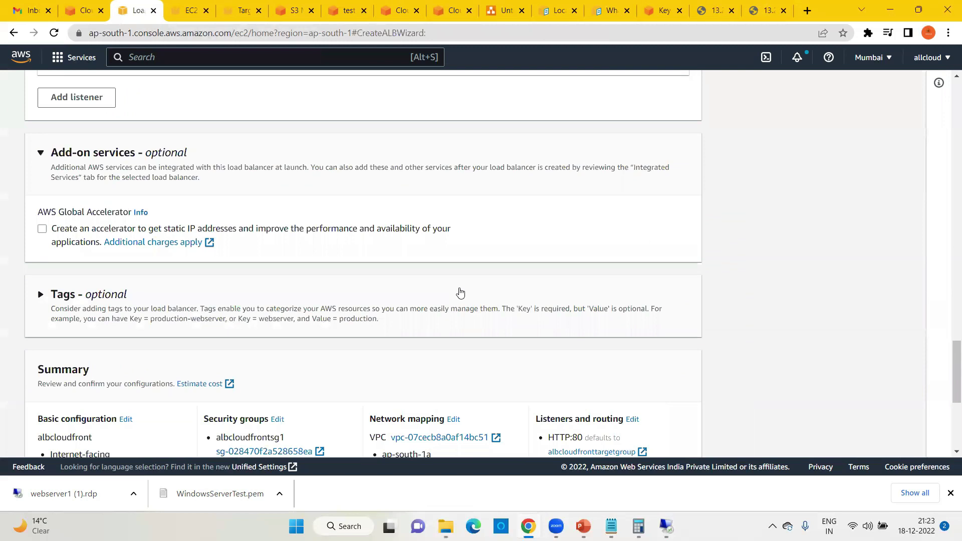
scroll(457, 292, "down", 3)
scroll(418, 292, "down", 2)
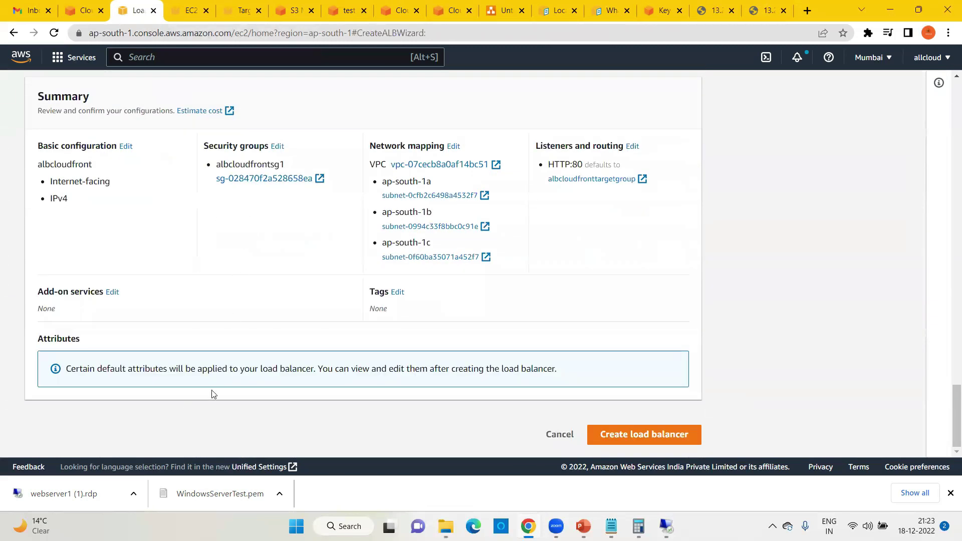
left_click(652, 434)
left_click(637, 306)
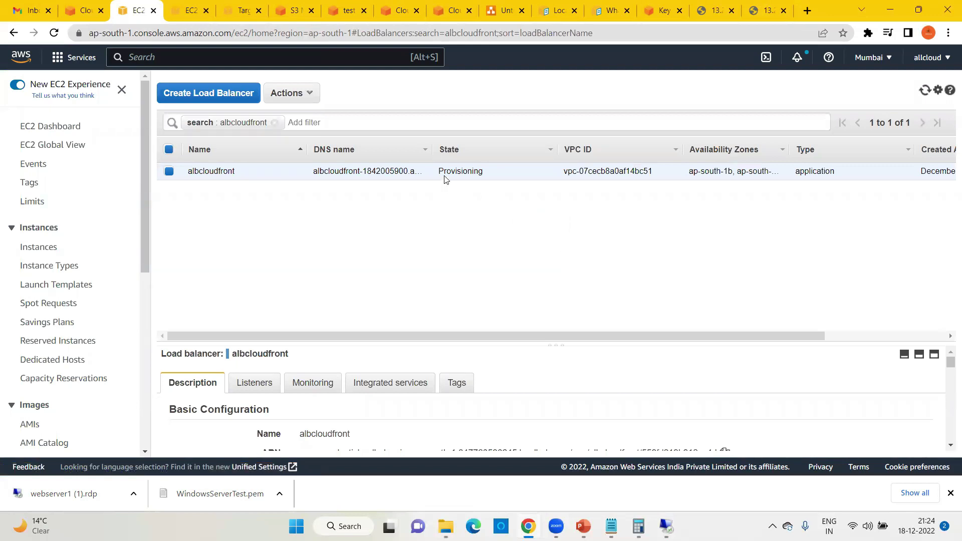
Step: Check the albcloudfront load balancer's state, and open albcloudfronttargetgroup to view its registered targets
left_click_drag(440, 172, 484, 174)
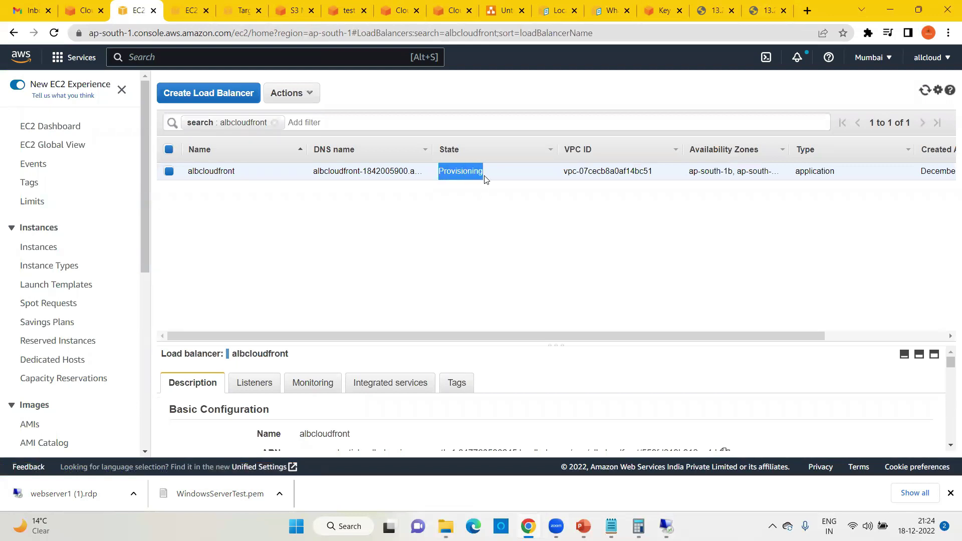
scroll(98, 296, "down", 5)
scroll(99, 296, "down", 2)
left_click(46, 361)
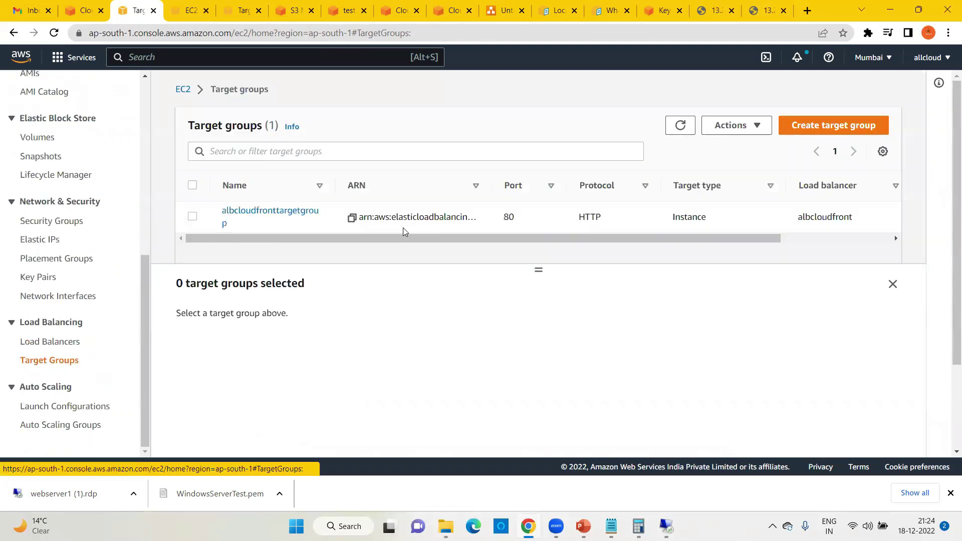
left_click(243, 210)
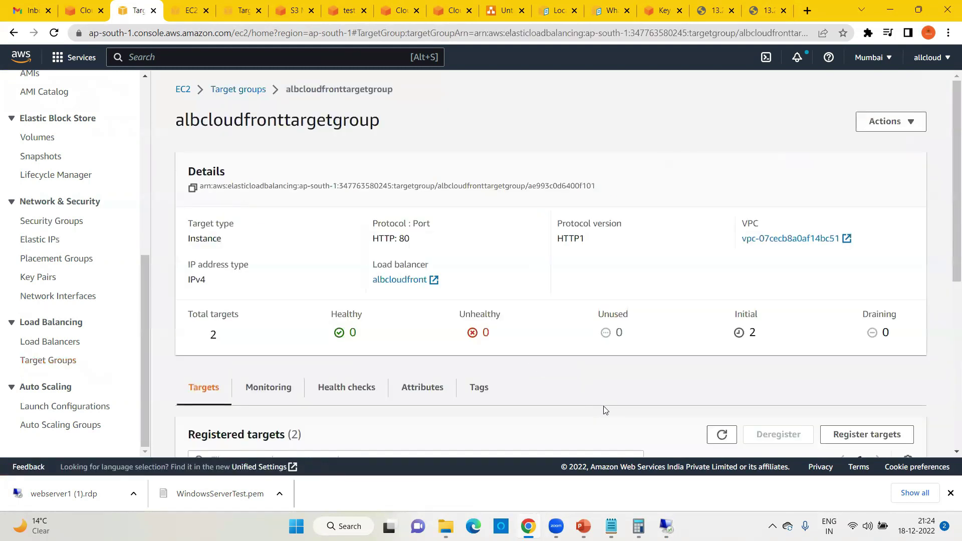
scroll(651, 421, "down", 3)
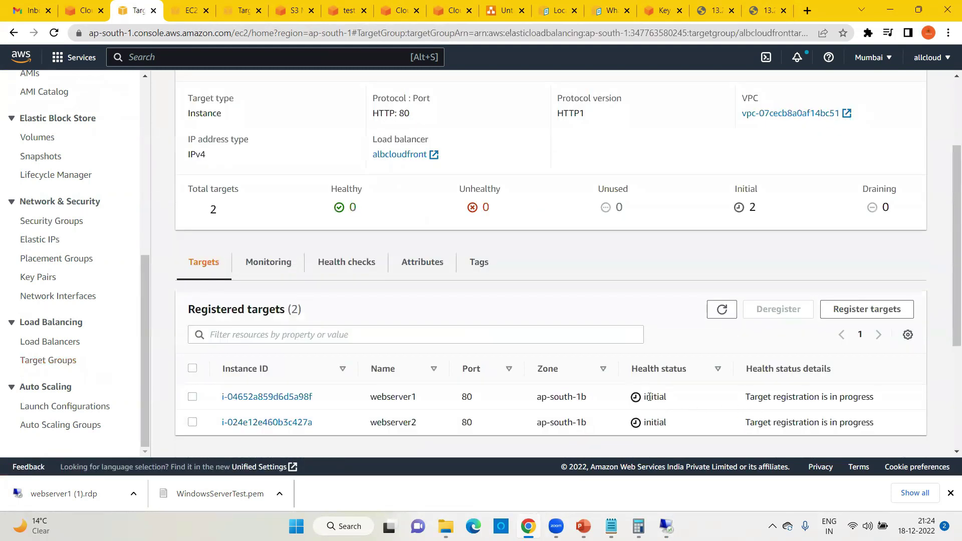
Step: Examine the health status and target totals of webserver1 and webserver2, reloading the target group page to update them
double_click(653, 398)
left_click_drag(746, 396, 878, 404)
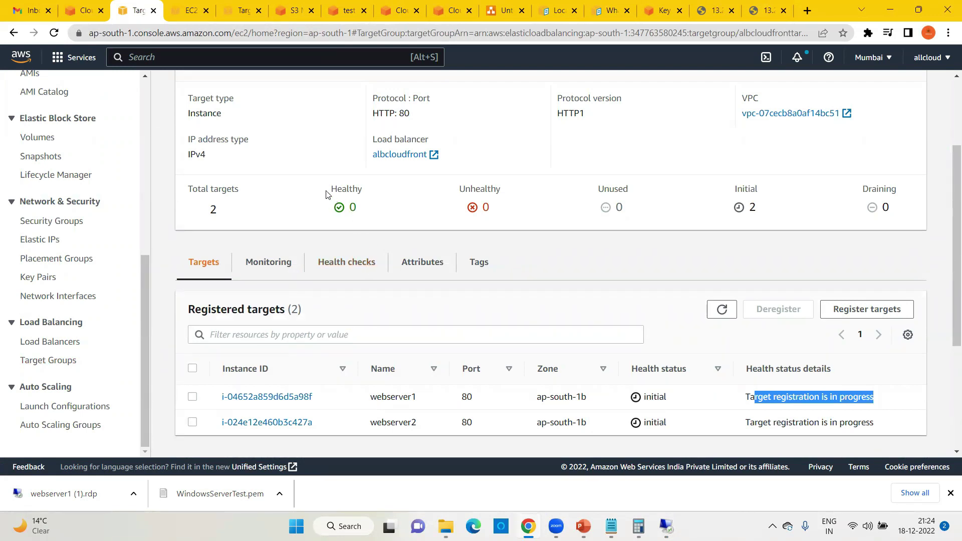
left_click_drag(331, 189, 366, 194)
mouse_move(194, 189)
left_mouse_down()
mouse_move(213, 215)
mouse_move(253, 209)
left_mouse_up()
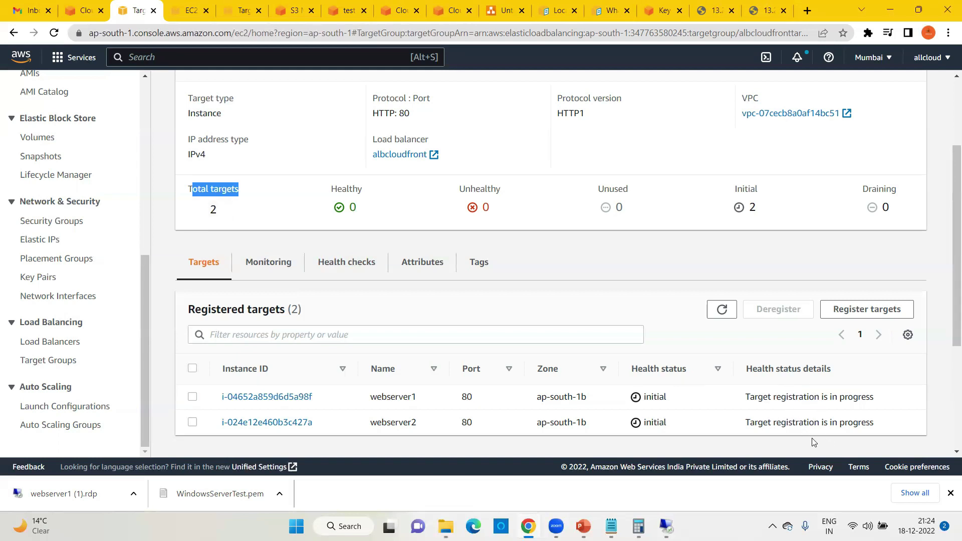
left_click(54, 33)
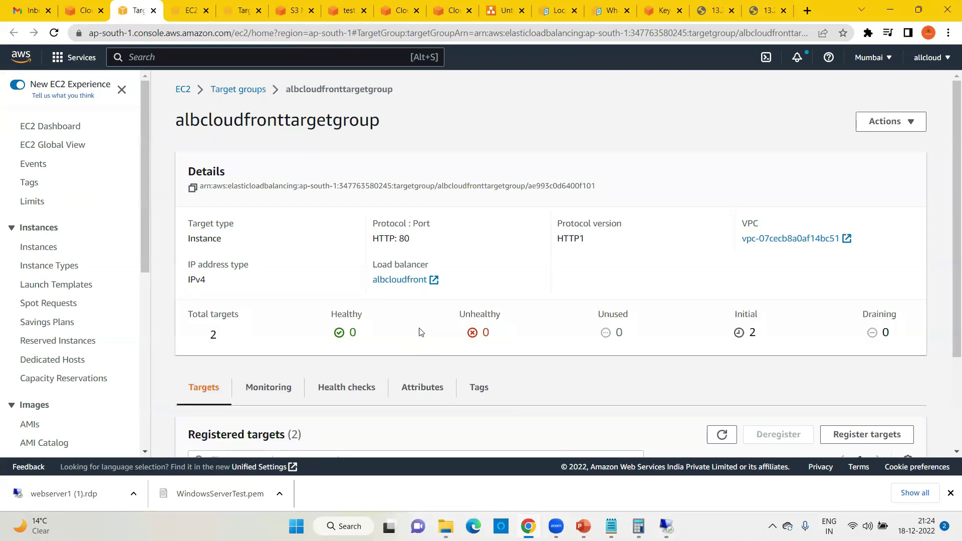
scroll(369, 296, "down", 1)
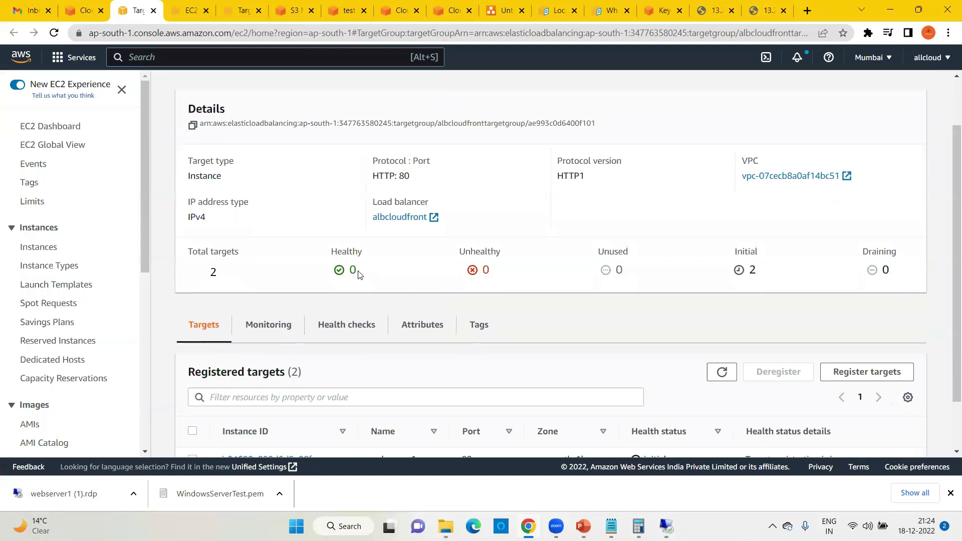
scroll(358, 275, "down", 1)
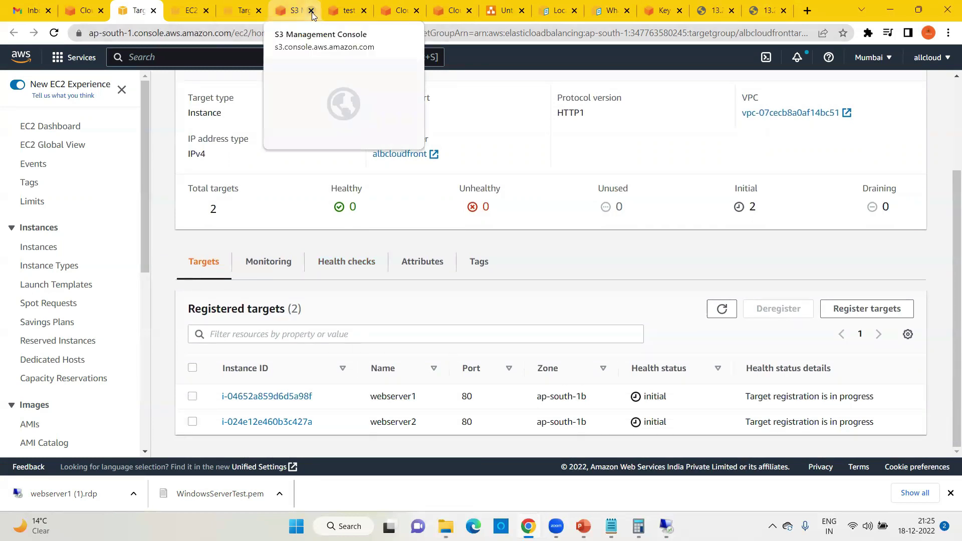
Step: Close the unneeded browser pages: the S3 pages, the extra CloudFront distributions and cache policy pages, and the two pages after the diagram
left_click(311, 12)
left_click(311, 14)
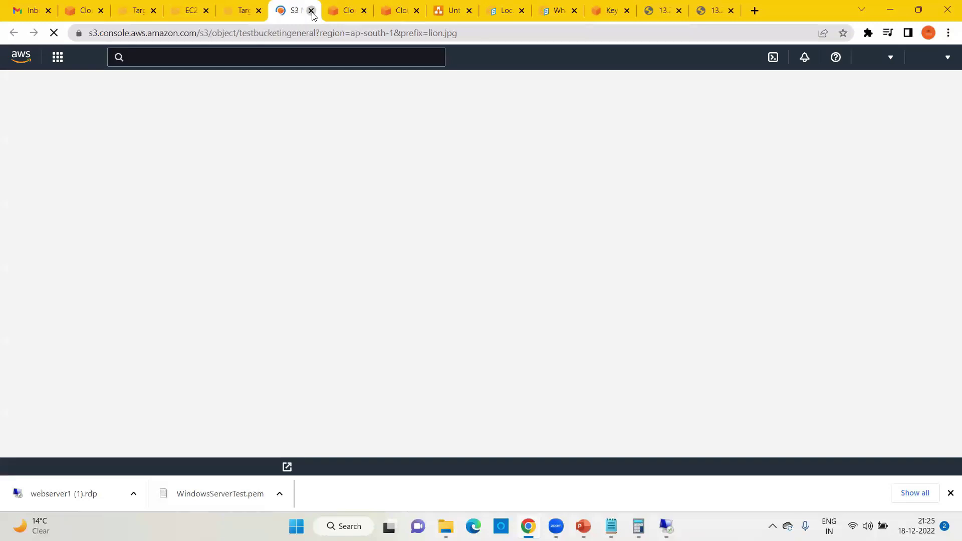
left_click(312, 13)
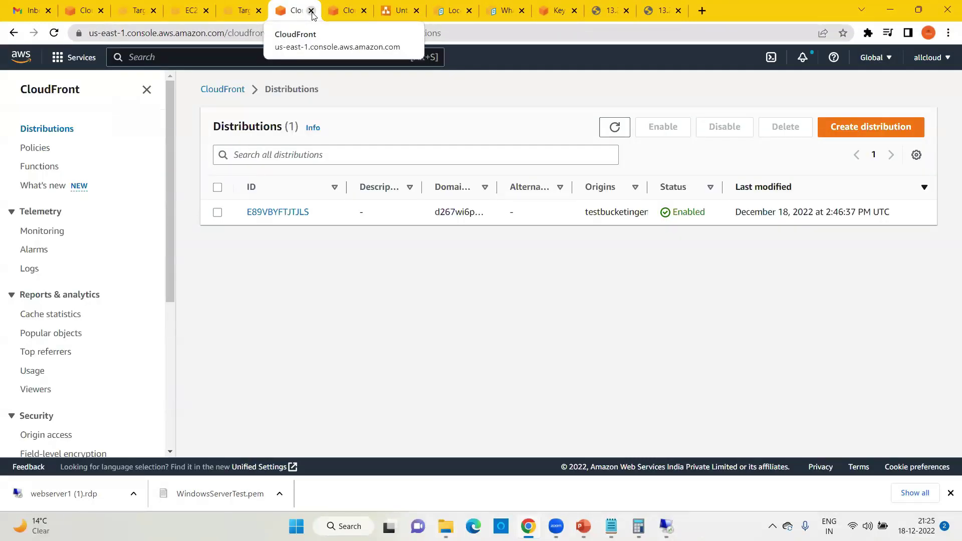
left_click(311, 13)
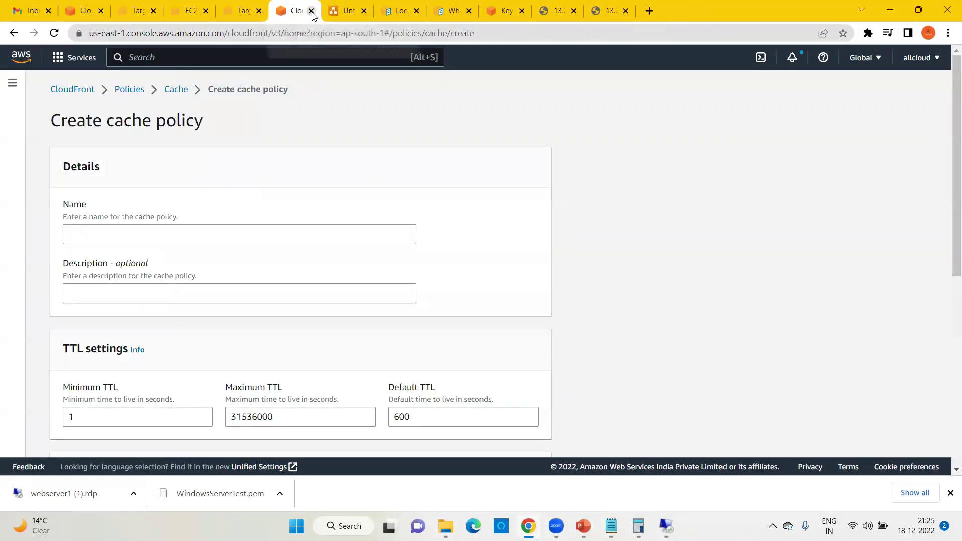
left_click(311, 14)
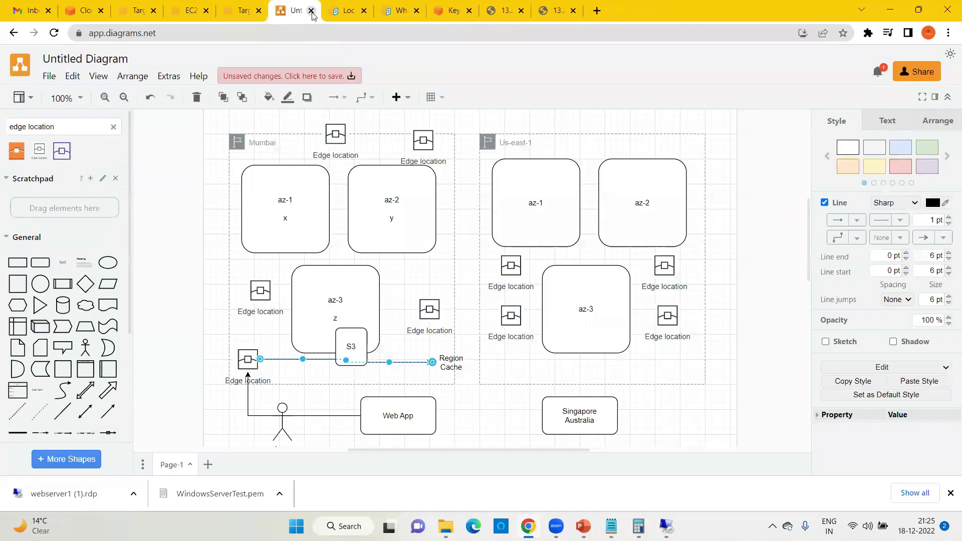
left_click(356, 12)
left_click(363, 11)
left_click(364, 11)
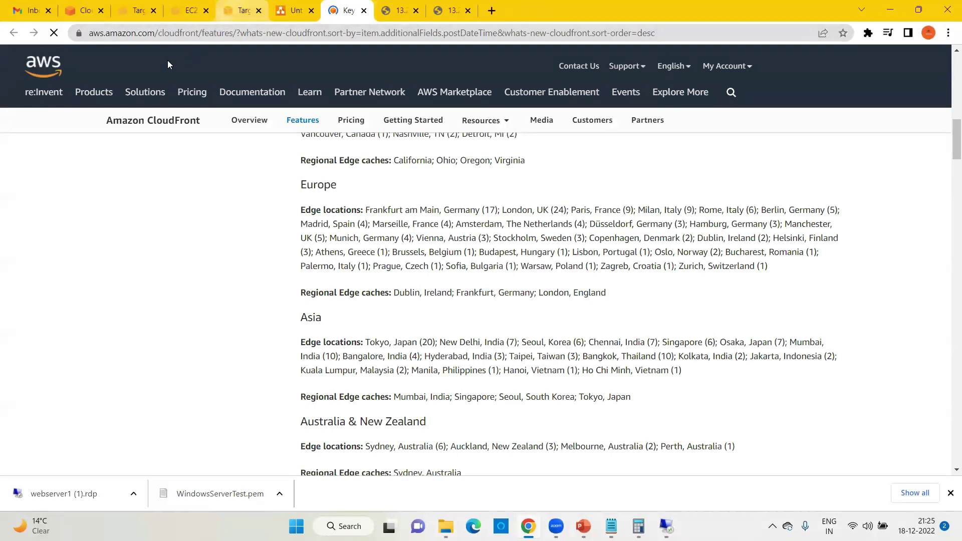
Step: Return to the albcloudfronttargetgroup page and reload it to recheck the targets' health
left_click(153, 6)
left_click(226, 10)
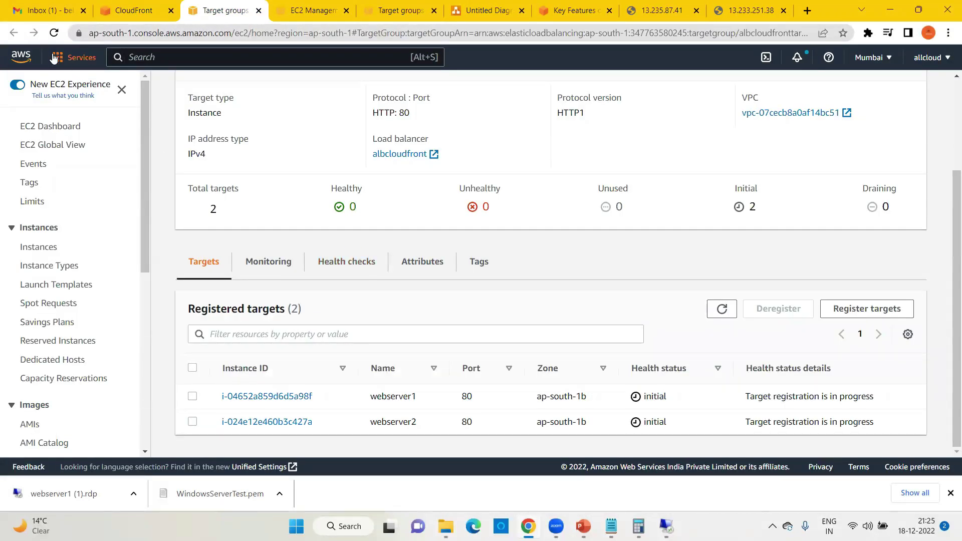
left_click(54, 32)
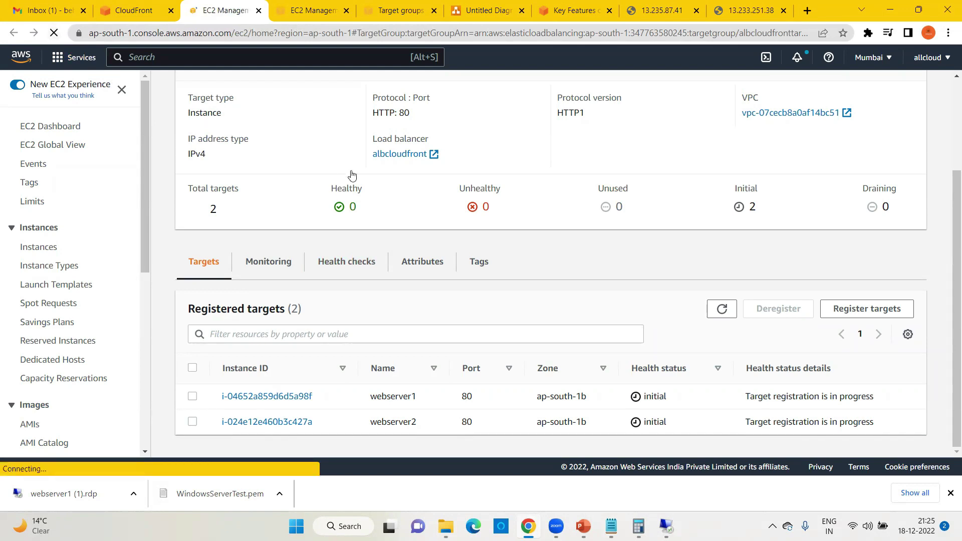
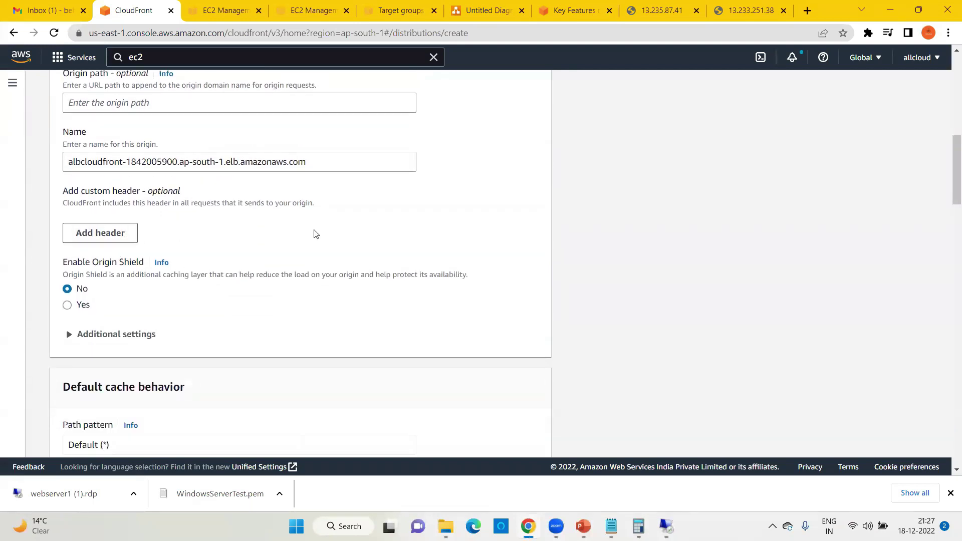
Step: Set the distribution's viewer protocol policy to Redirect HTTP to HTTPS in the default cache behavior
scroll(343, 251, "down", 4)
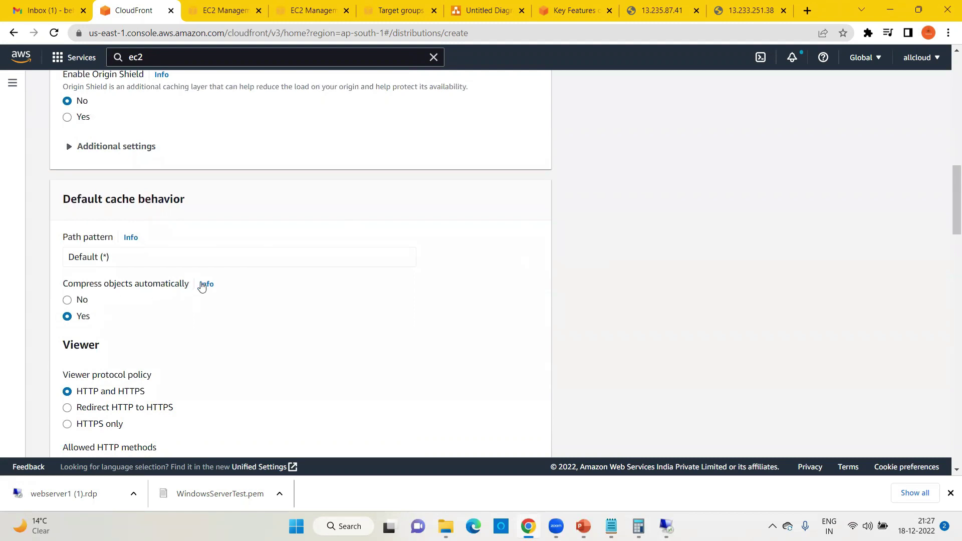
scroll(255, 282, "down", 1)
scroll(257, 284, "down", 2)
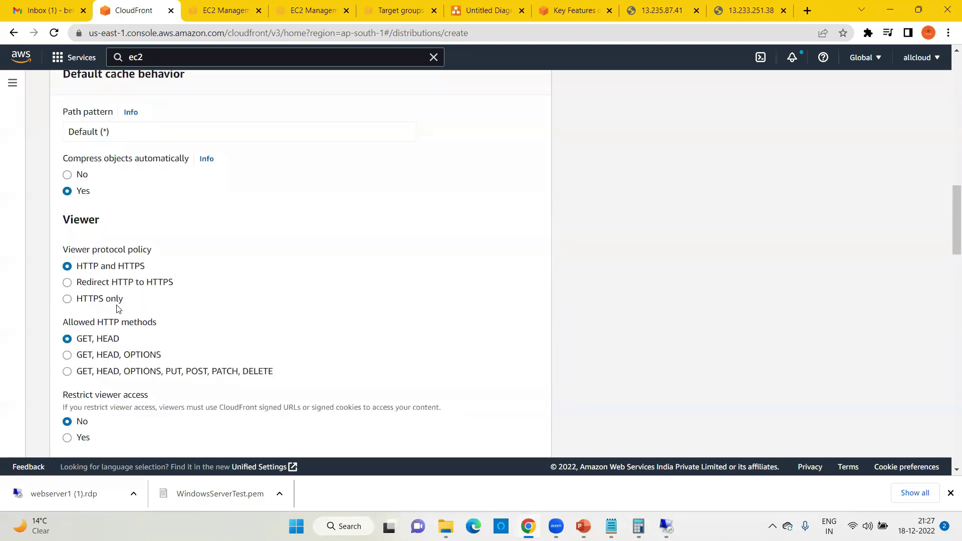
left_click(90, 287)
scroll(323, 240, "down", 2)
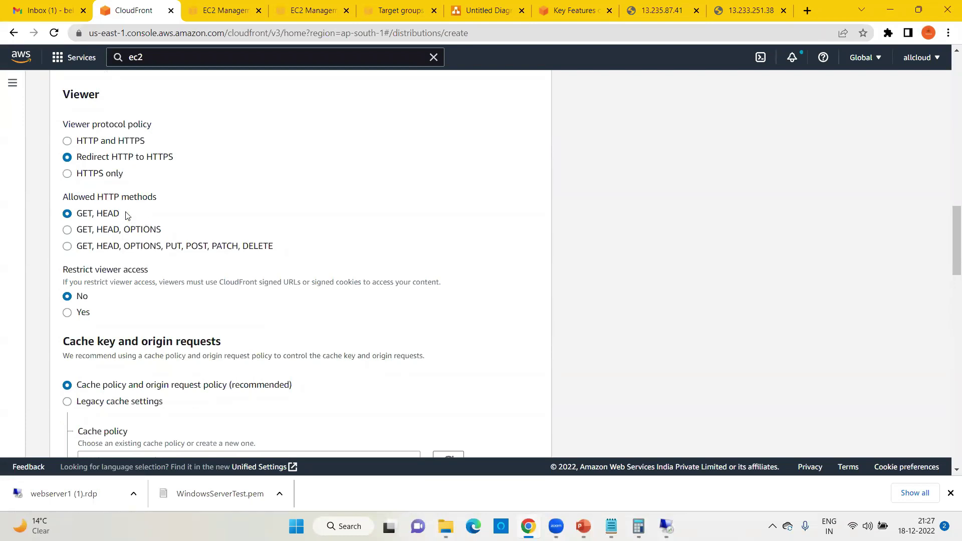
Step: Review the cache key settings, consult the Steps slide in PowerPoint for the required cache behavior, and return to the CloudFront form
scroll(320, 202, "down", 2)
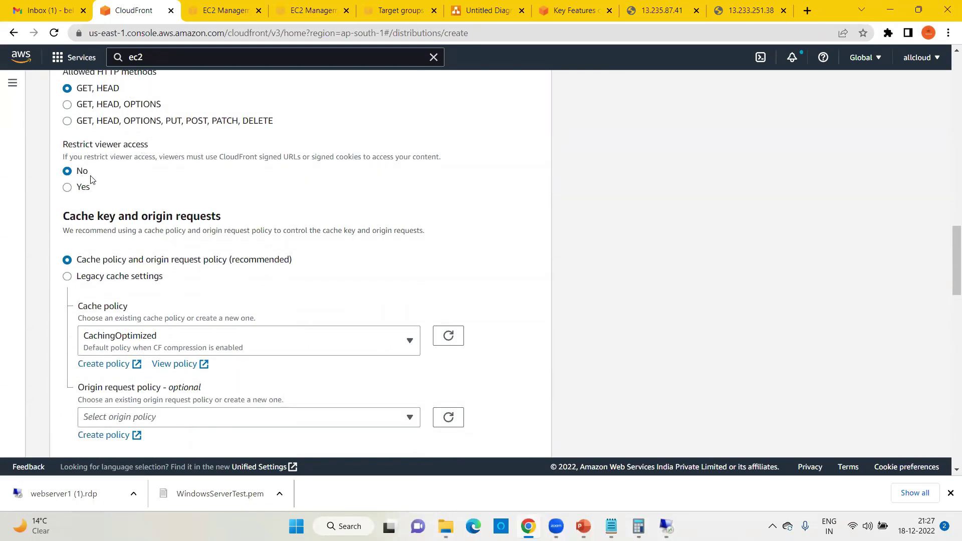
scroll(230, 188, "down", 1)
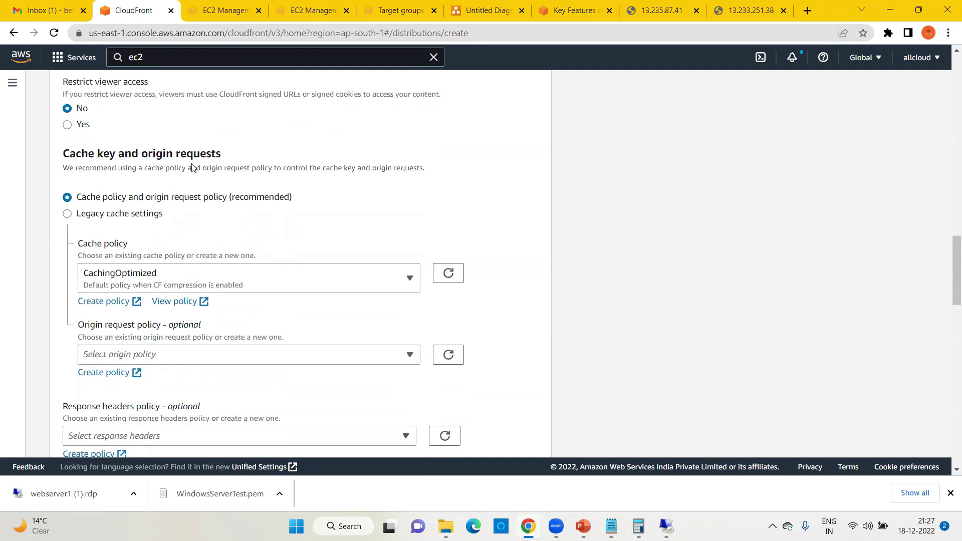
scroll(227, 256, "down", 1)
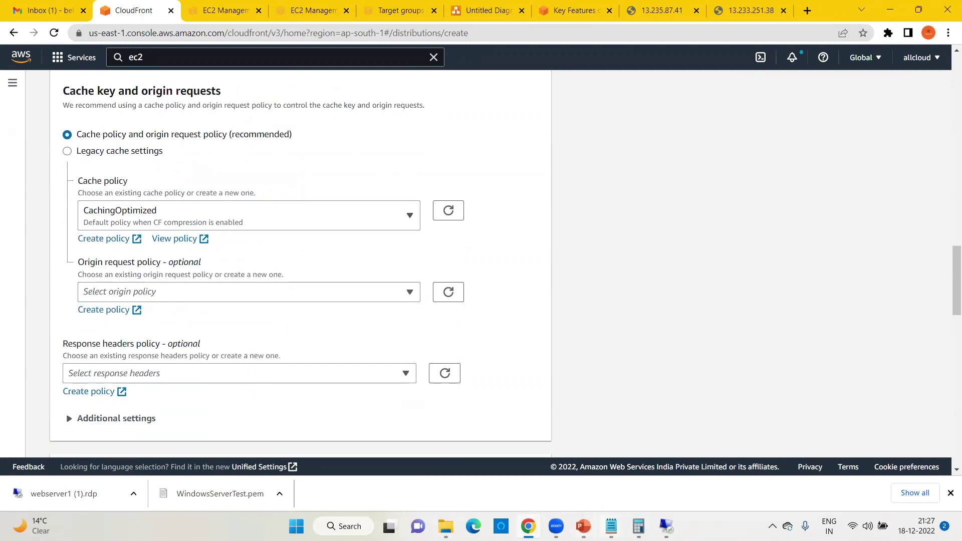
mouse_move(582, 526)
left_click(721, 451)
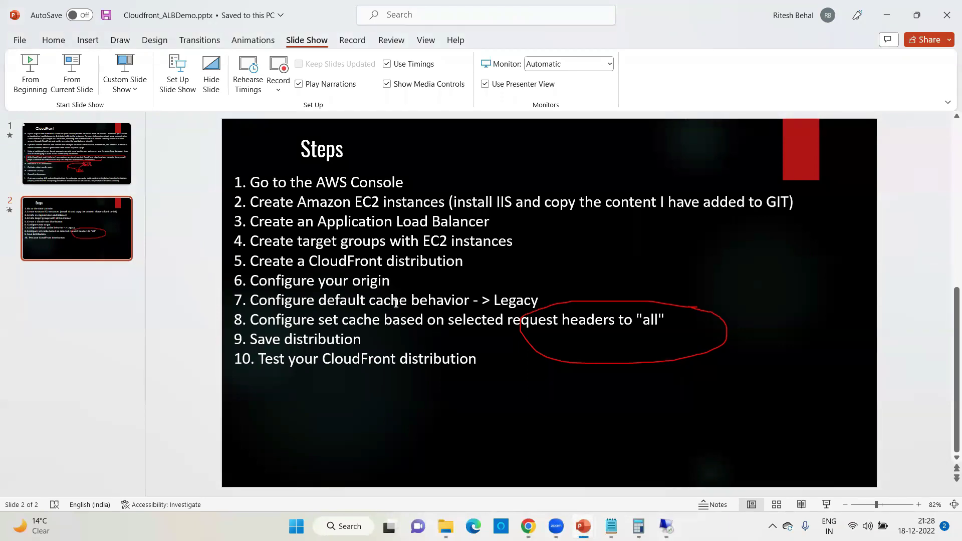
left_click(887, 16)
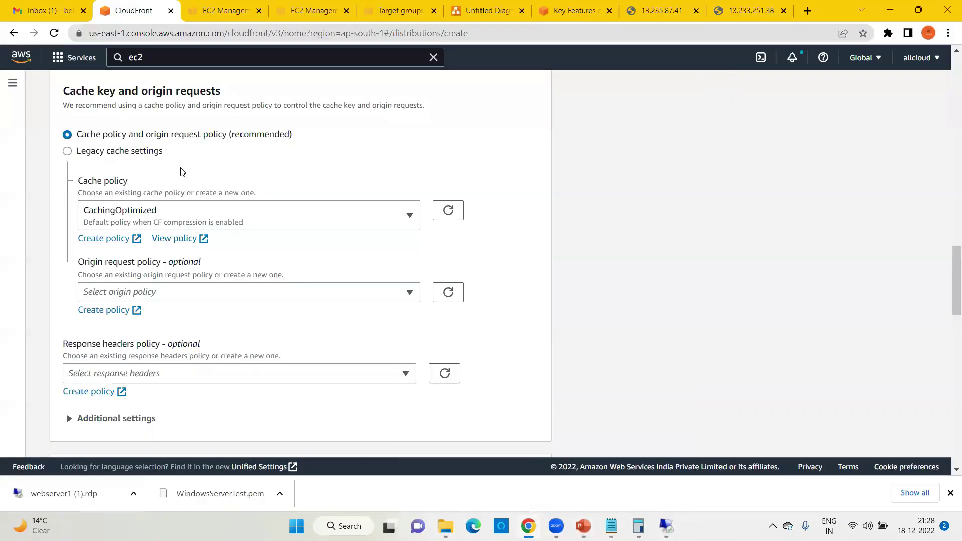
scroll(252, 204, "up", 1)
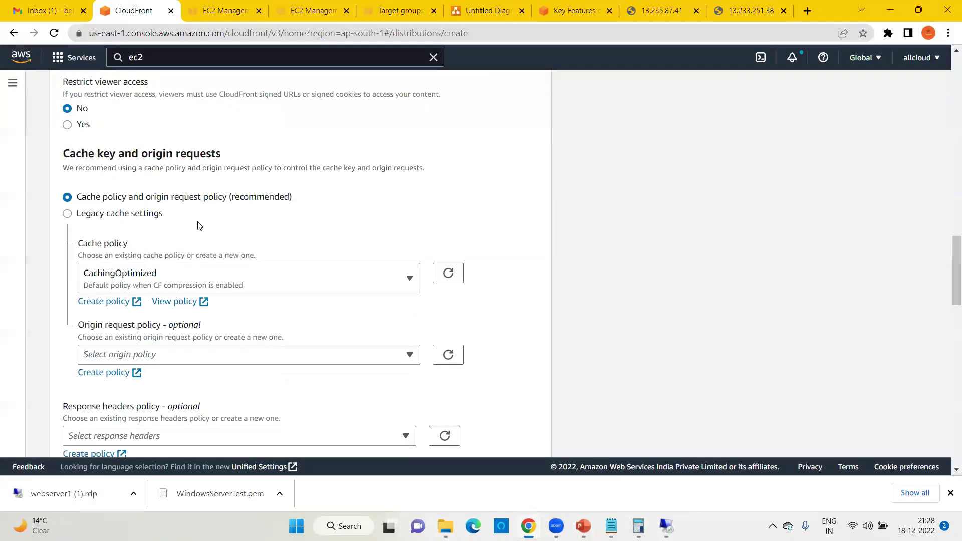
scroll(199, 226, "up", 3)
scroll(198, 226, "down", 4)
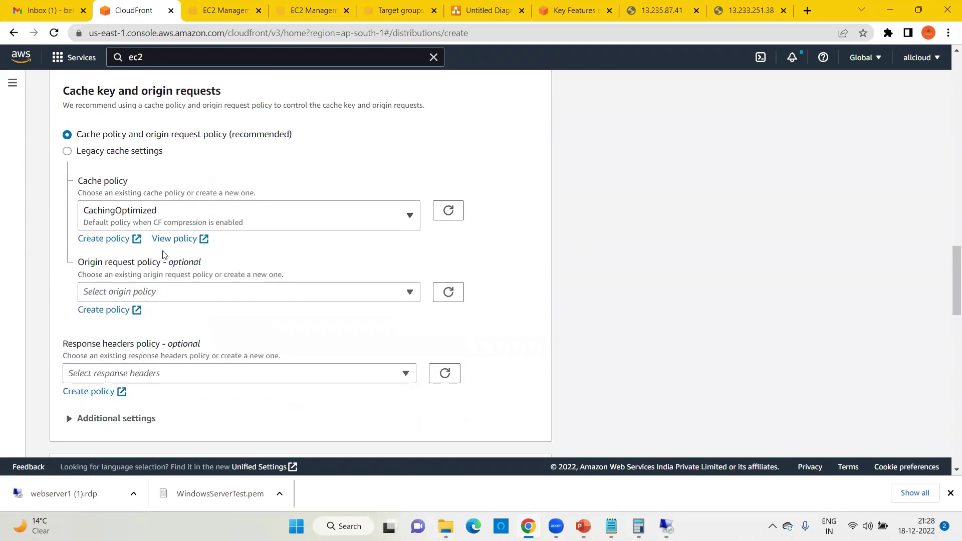
left_click(152, 376)
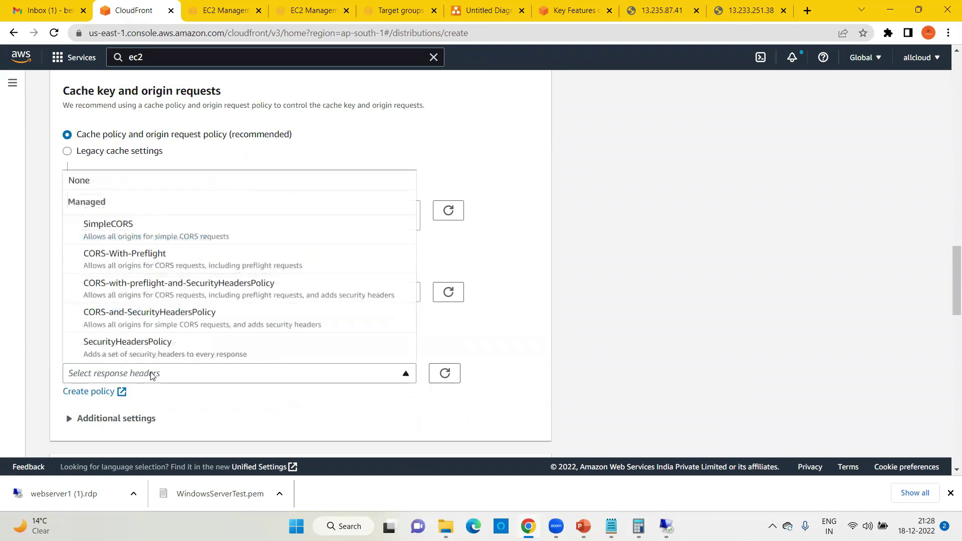
left_click(279, 158)
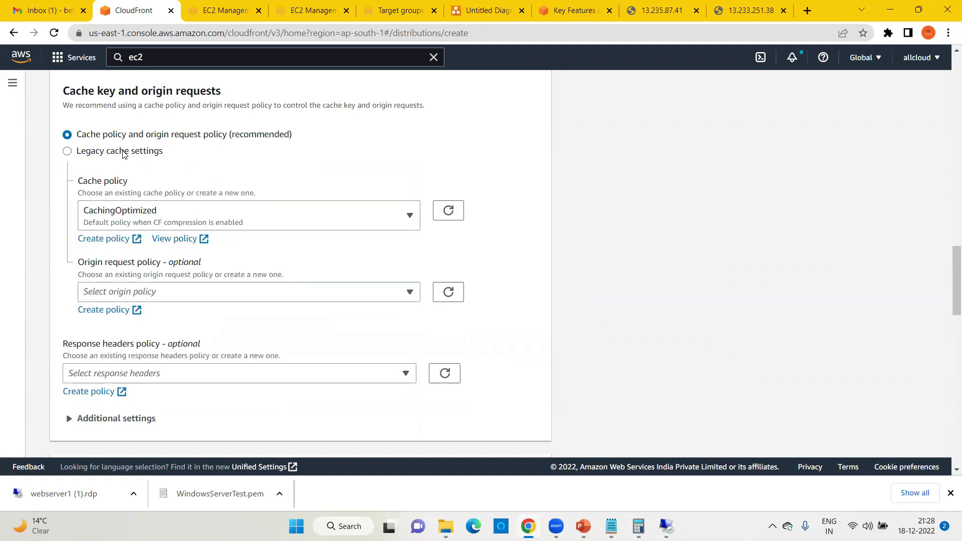
Step: Switch the cache key and origin requests to legacy cache settings, include All headers, and read the resulting caching note
left_click(123, 153)
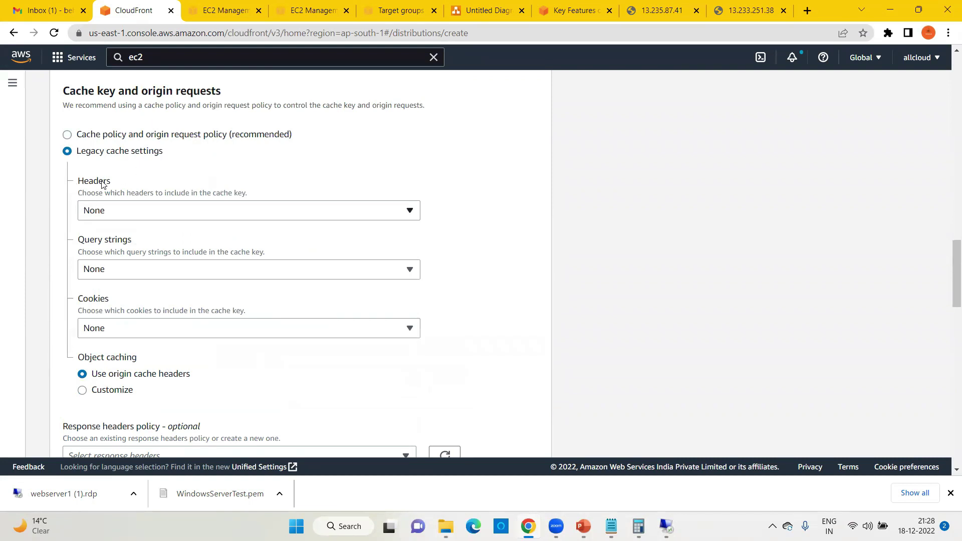
left_click(131, 213)
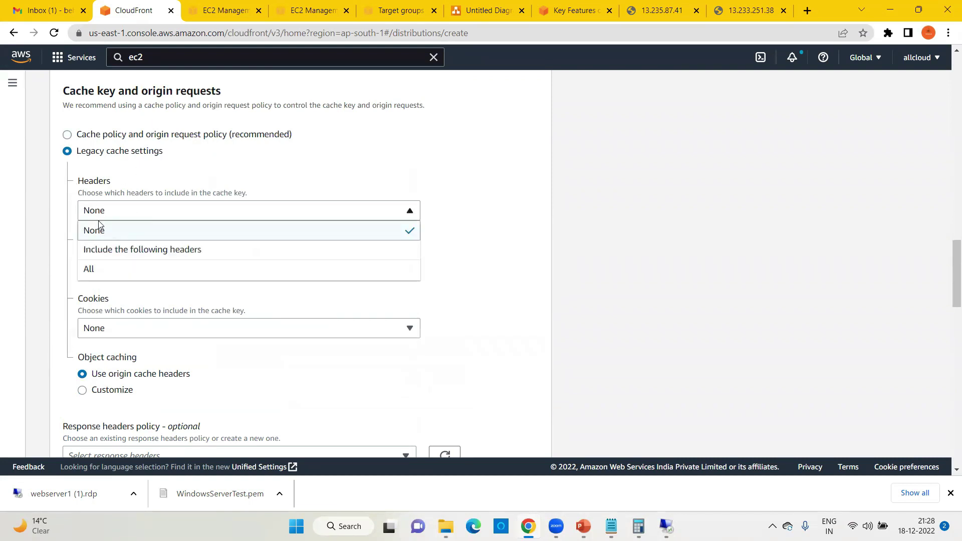
left_click(104, 275)
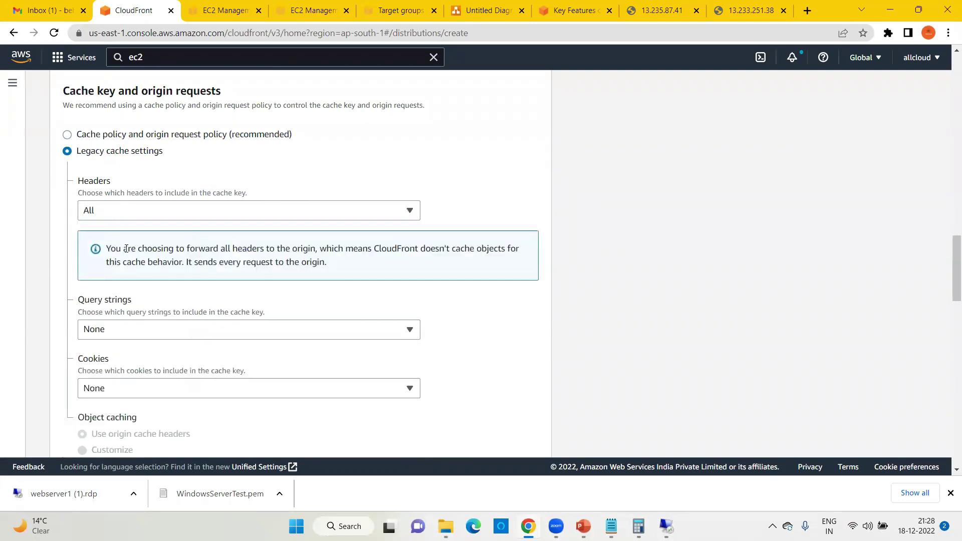
left_click_drag(112, 250, 513, 246)
left_click_drag(121, 261, 352, 268)
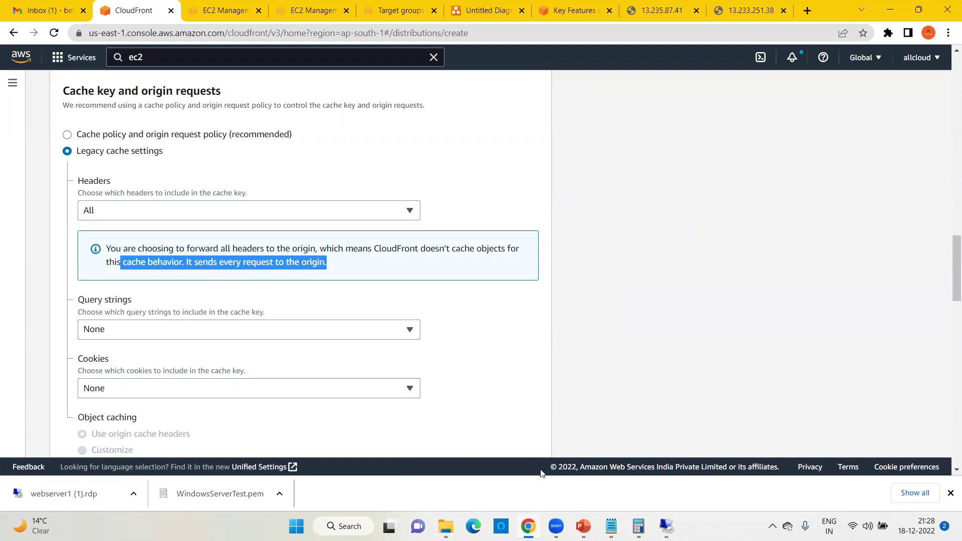
Step: Consult the open Notepad notes and the Steps slide in PowerPoint, and return to the CloudFront distribution form in Chrome
left_click(610, 526)
left_click(701, 458)
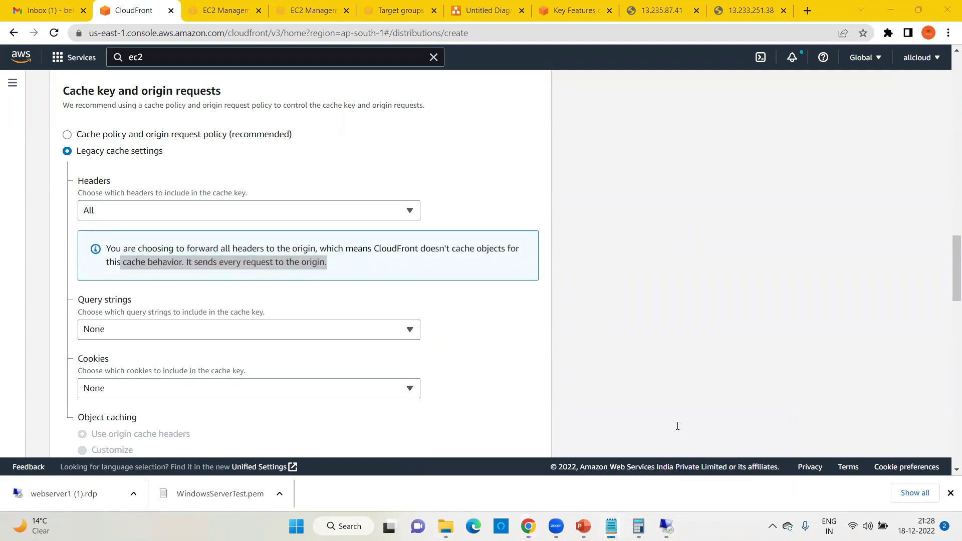
left_click(707, 181)
left_click(611, 526)
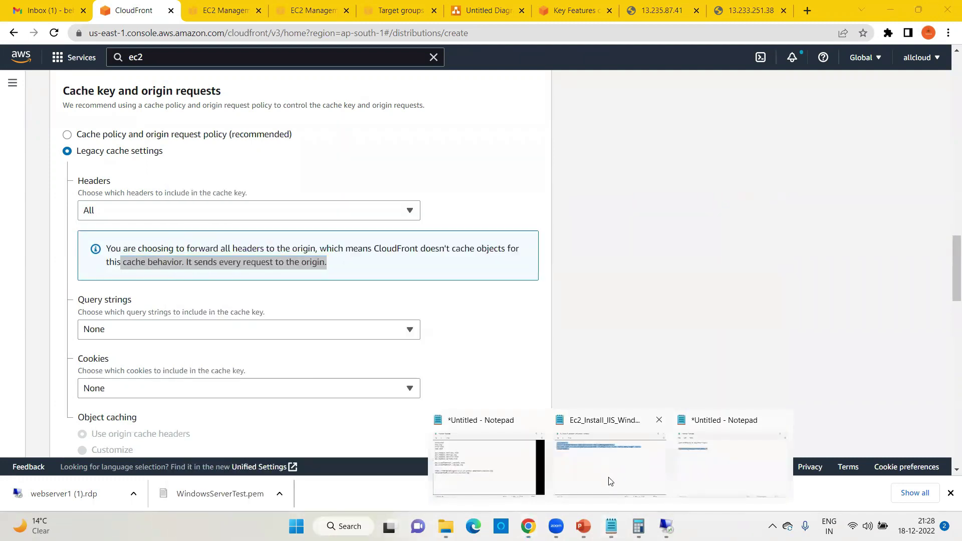
left_click(501, 460)
mouse_move(642, 523)
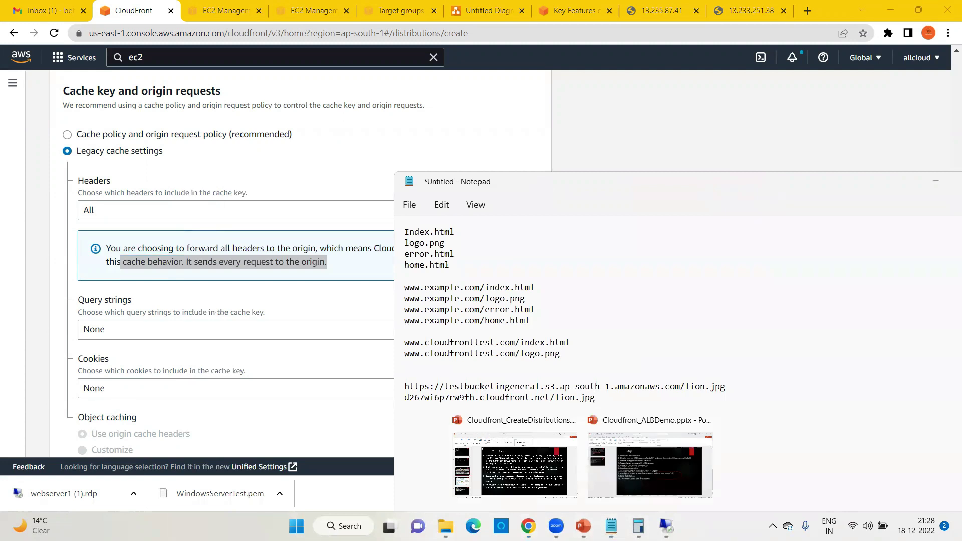
key("alt+Tab")
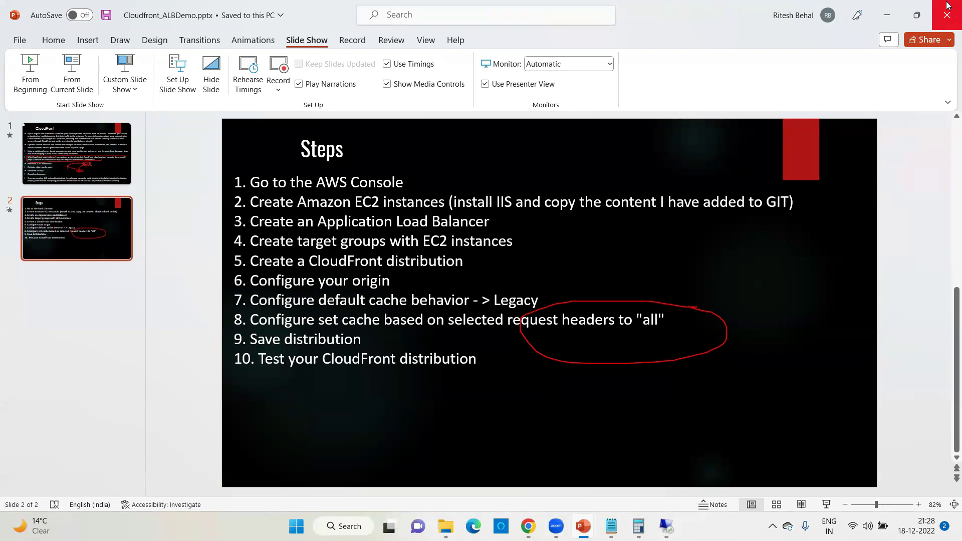
left_click(887, 15)
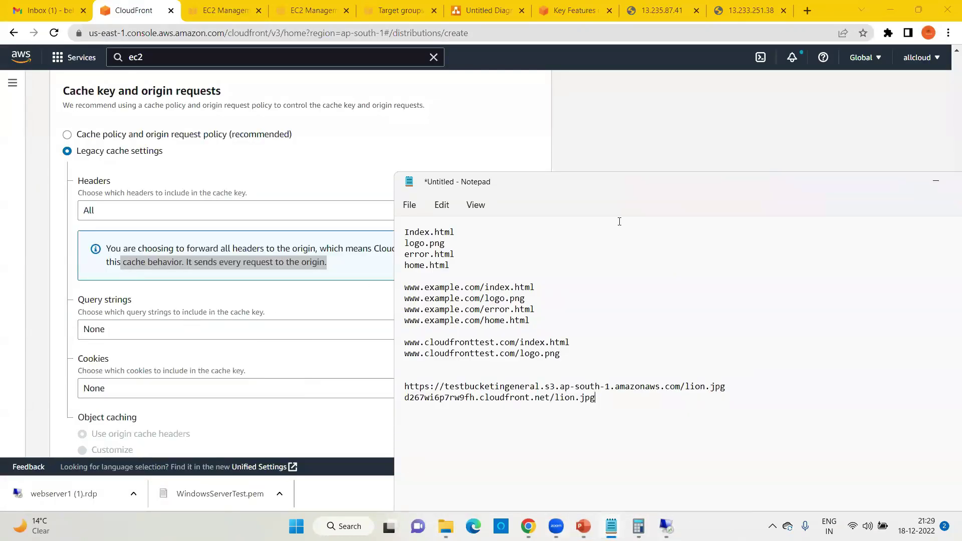
left_click(790, 153)
Step: Review the remaining cache, function association and price class settings, keep their defaults, and create the distribution
scroll(446, 270, "down", 3)
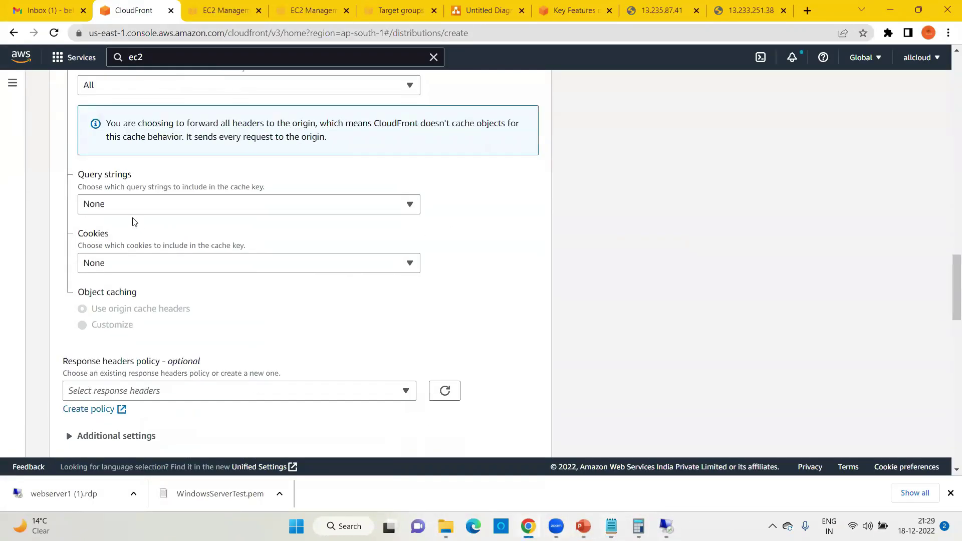
scroll(221, 226, "down", 5)
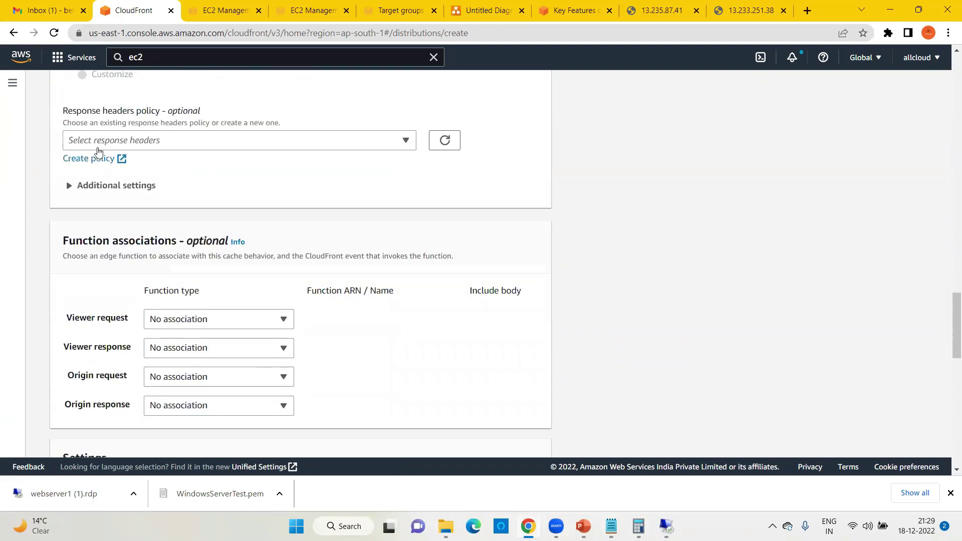
scroll(351, 215, "down", 3)
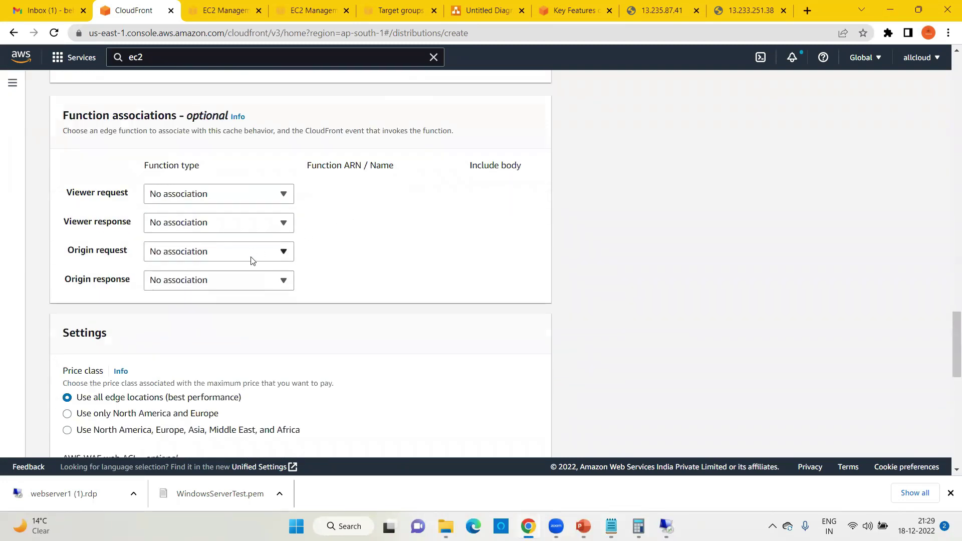
scroll(252, 260, "down", 5)
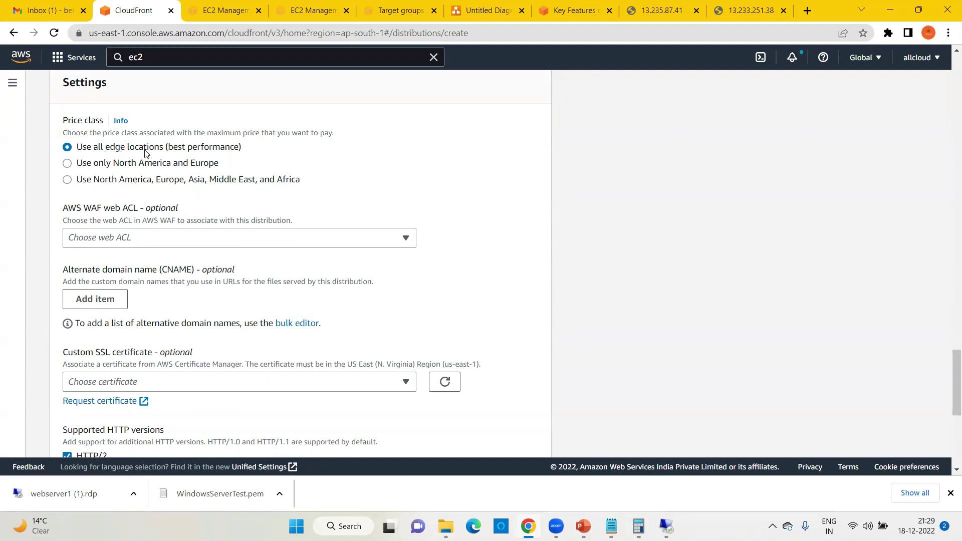
scroll(301, 212, "down", 7)
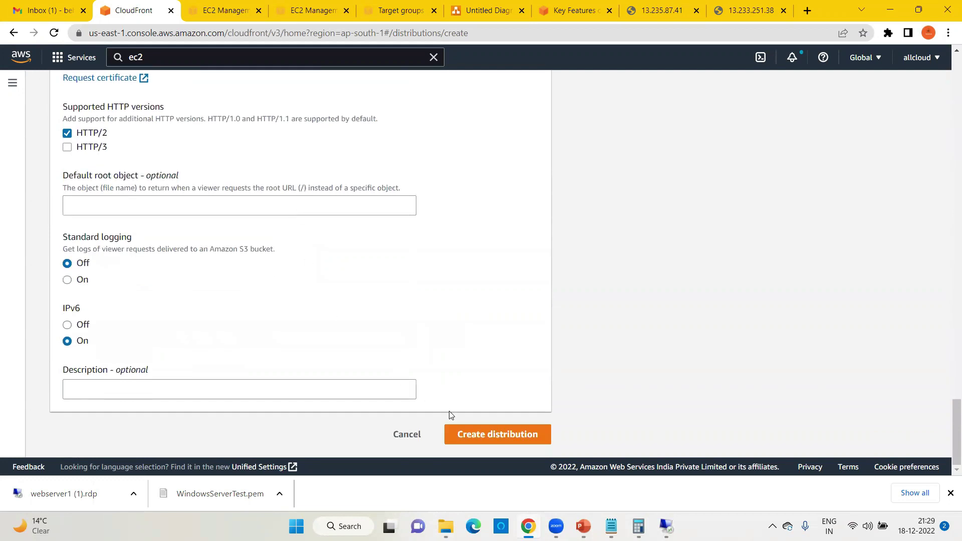
left_click(502, 435)
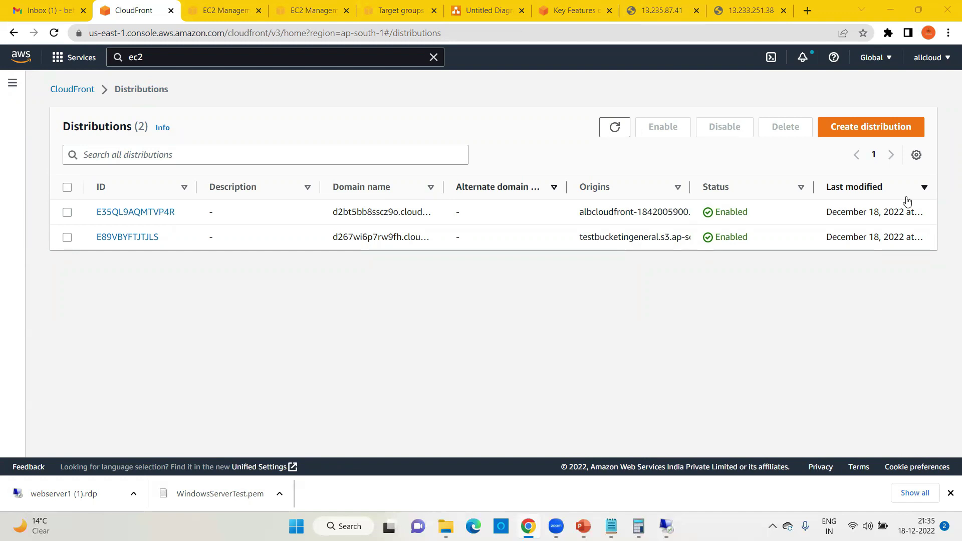
Step: Widen the Domain name column in the distributions list and open the details of the distribution with the albcloudfront origin
mouse_move(444, 188)
left_mouse_down()
mouse_move(525, 193)
mouse_move(462, 194)
left_mouse_up()
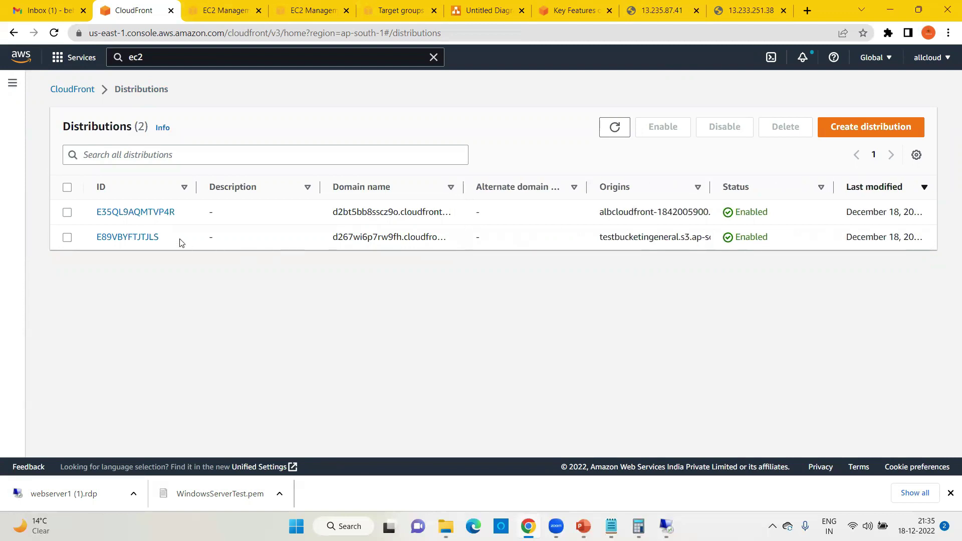
left_click(128, 213)
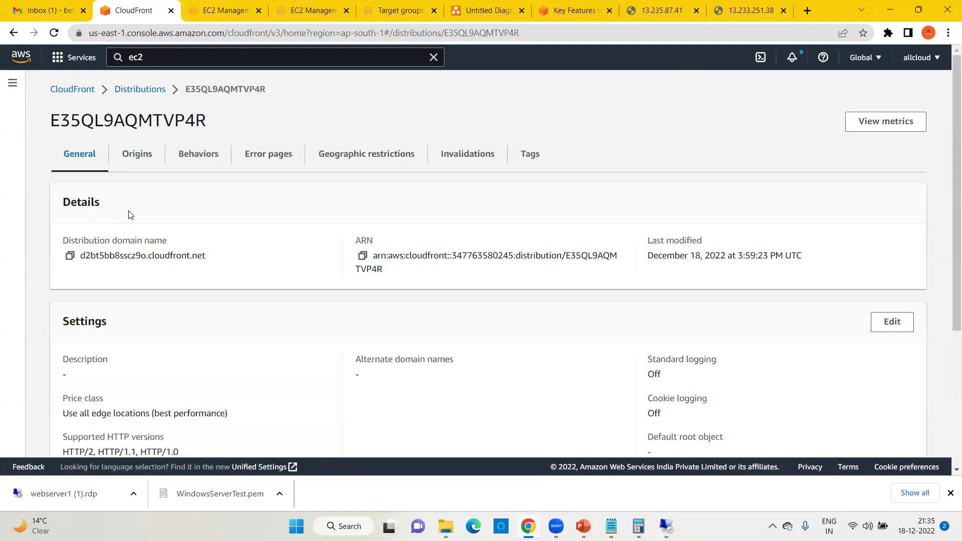
scroll(362, 290, "down", 1)
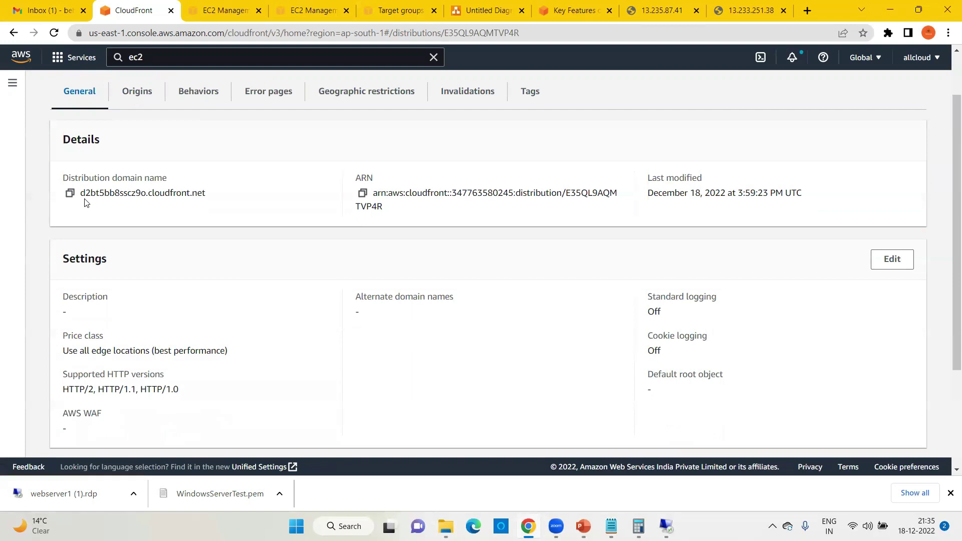
Step: Copy the distribution's domain name and load it in a new browser tab
left_click_drag(82, 193, 214, 196)
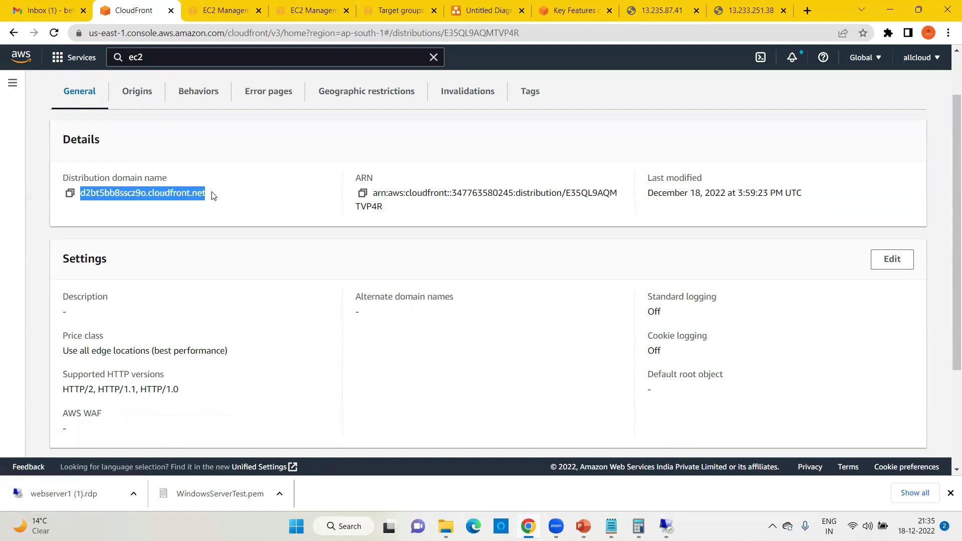
key("ctrl+c")
key("ctrl+t")
key("ctrl+v")
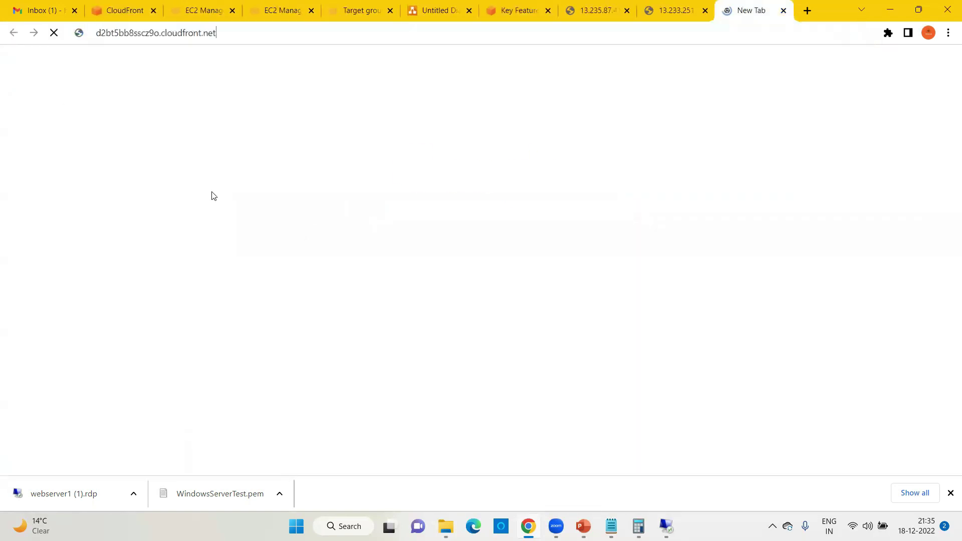
key("Return")
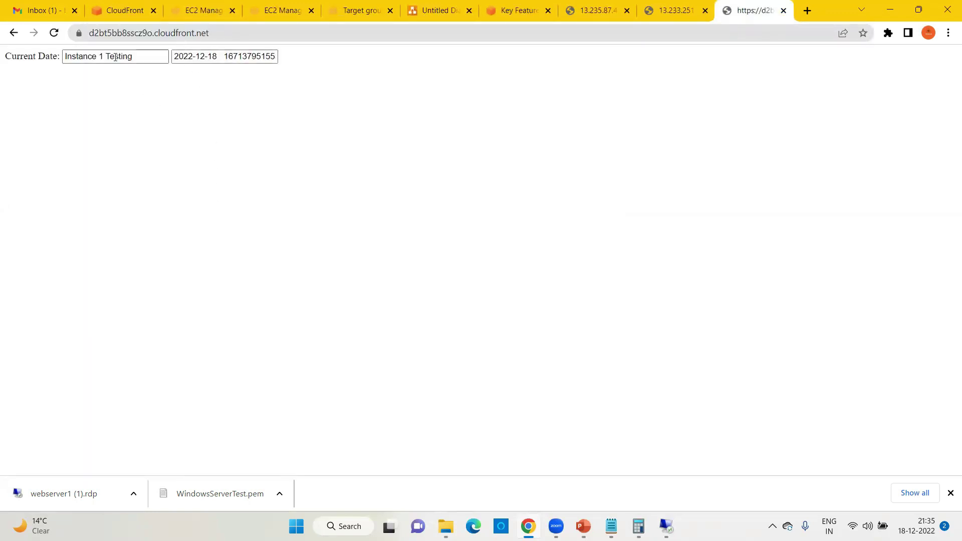
Step: Open Chrome's developer tools on the distribution's page and reload it to record the request's network activity
left_click(948, 32)
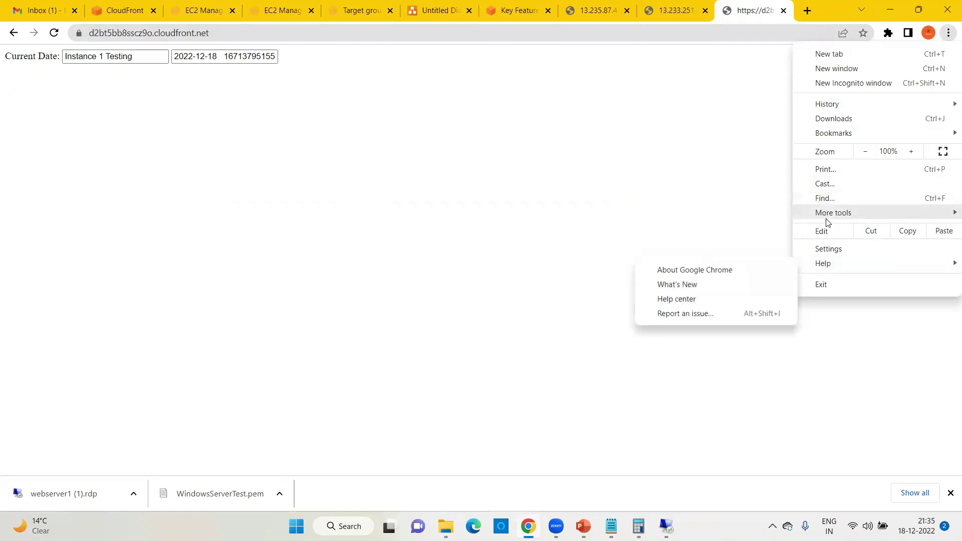
mouse_move(830, 220)
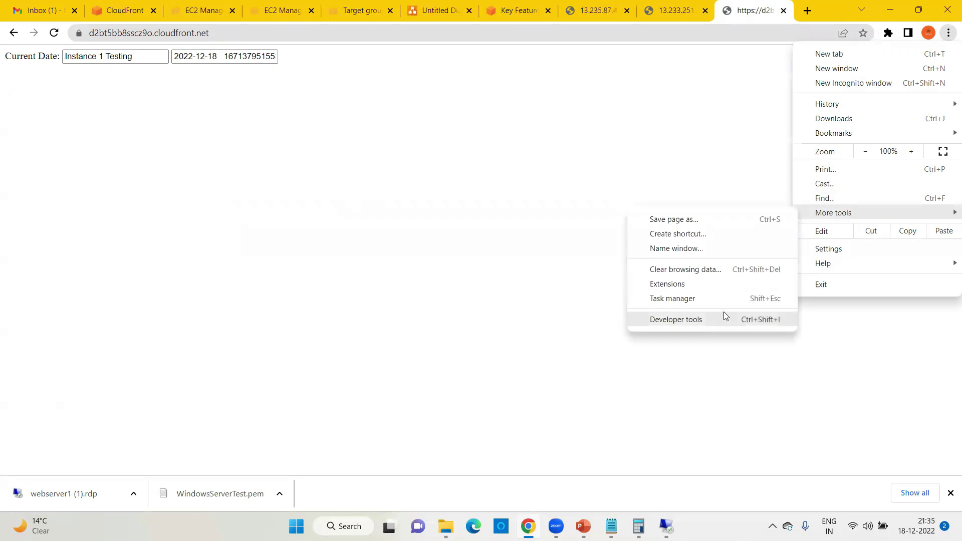
left_click(711, 326)
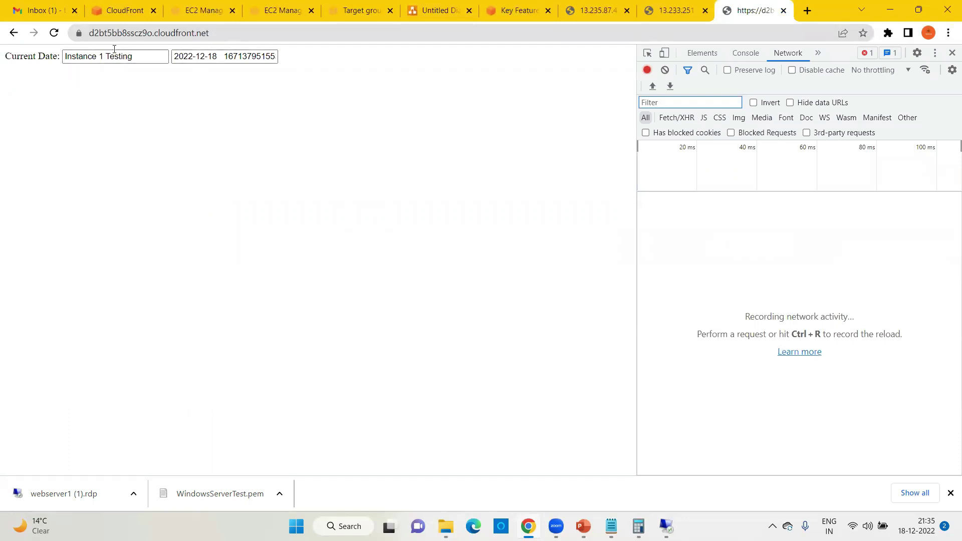
left_click(203, 34)
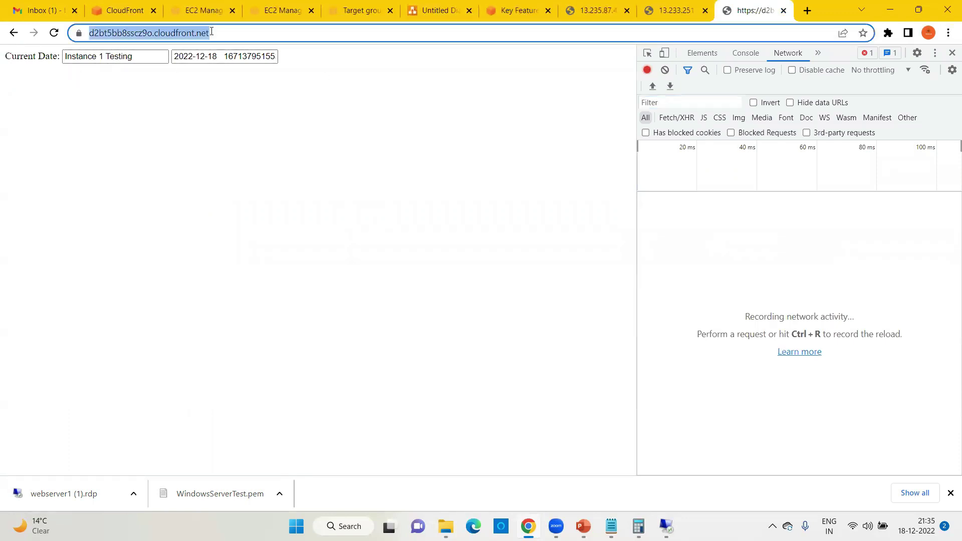
key("Return")
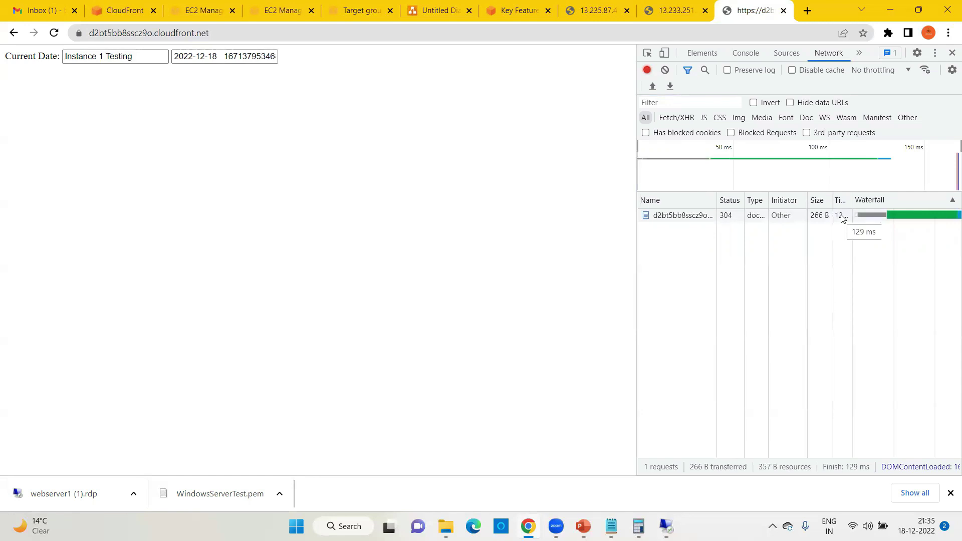
Step: Reload the distribution's address five times, checking which instance responds and the request's status and load time
left_click(198, 33)
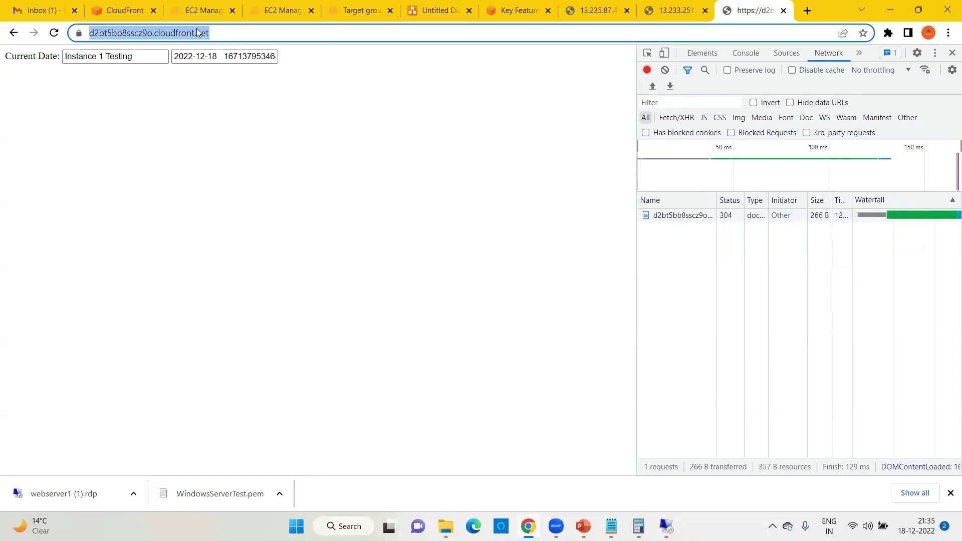
key("Return")
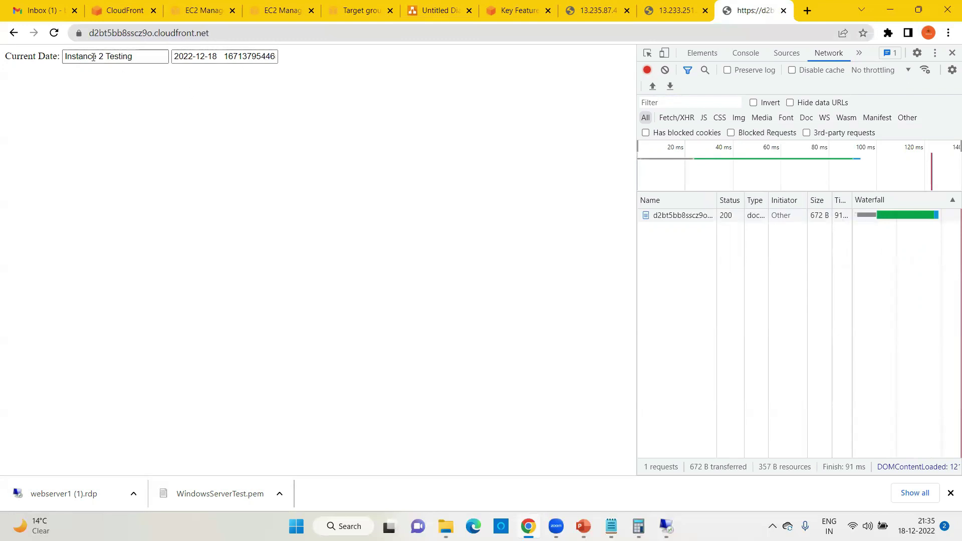
left_click(138, 33)
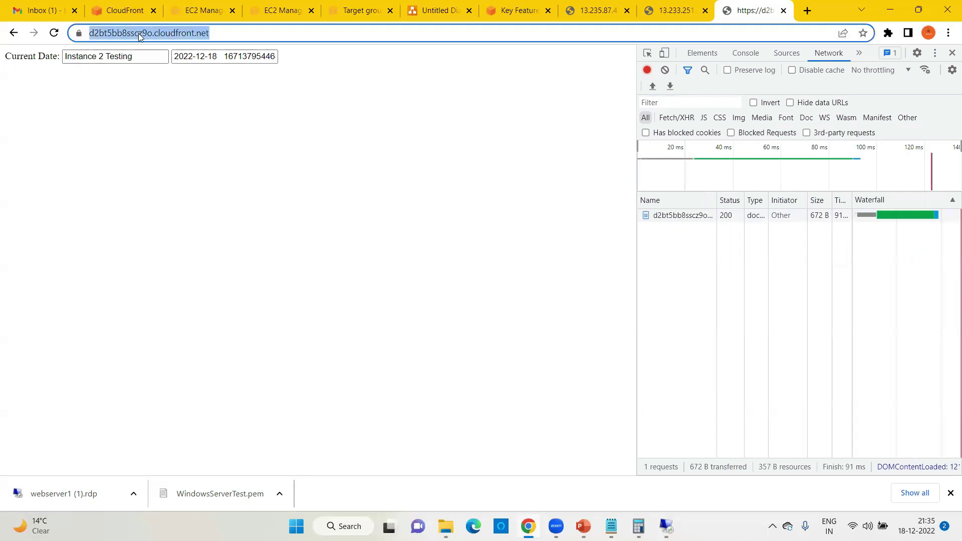
key("Return")
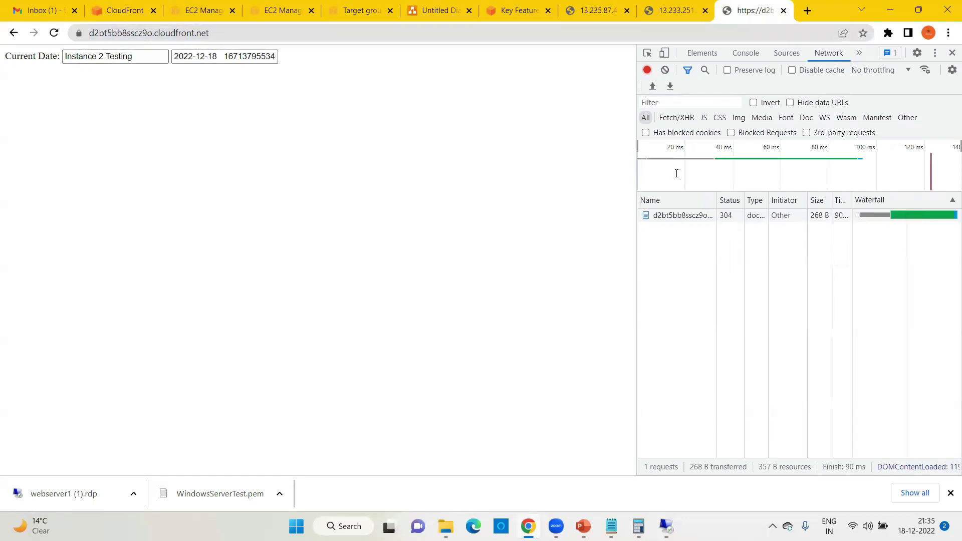
left_click(204, 33)
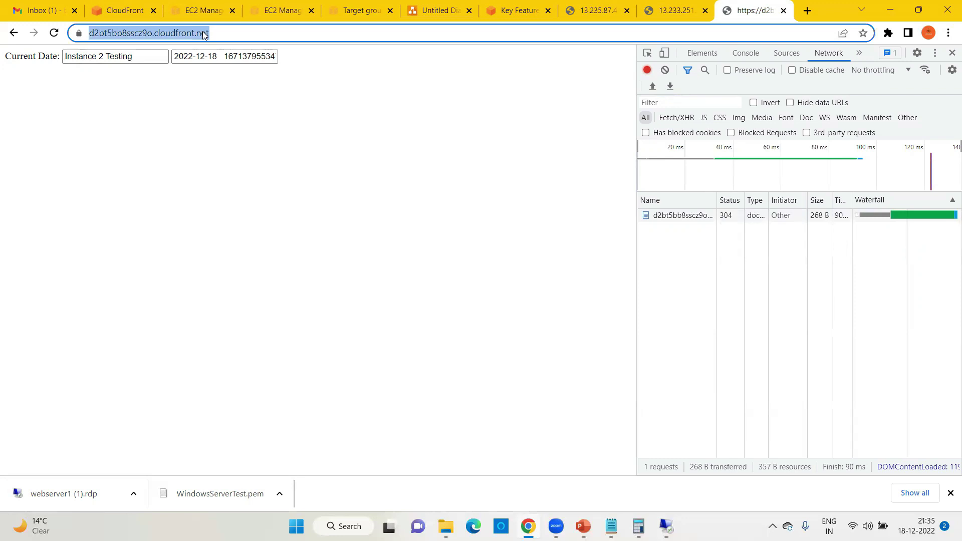
key("Return")
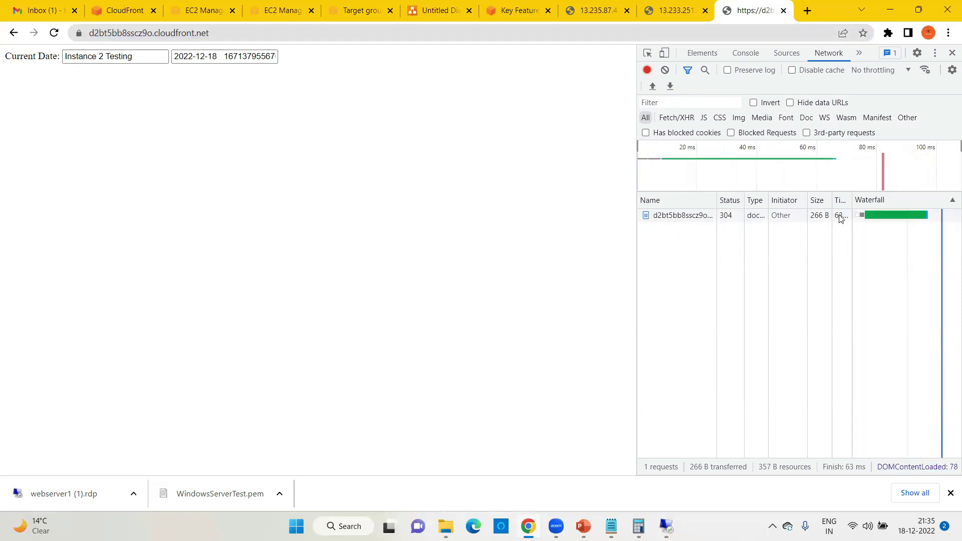
left_click(222, 37)
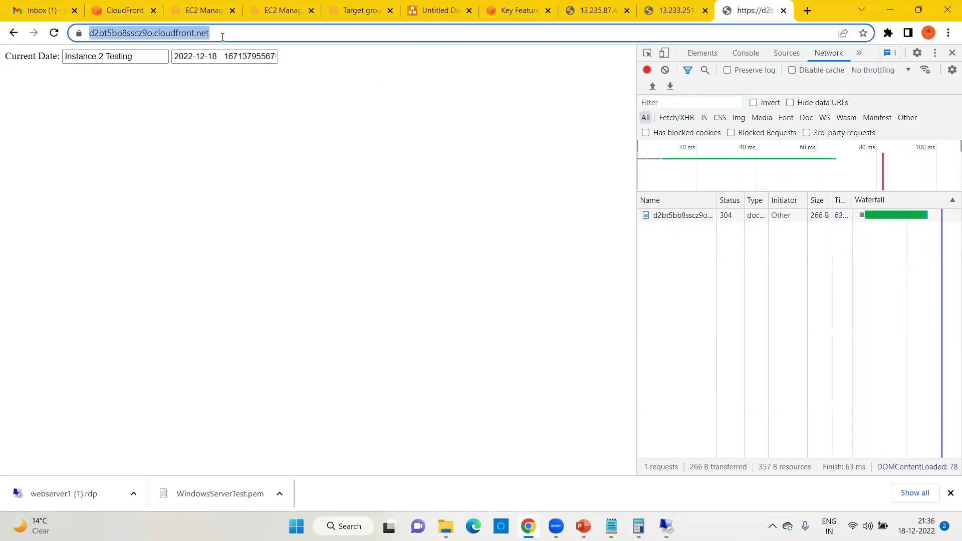
key("Return")
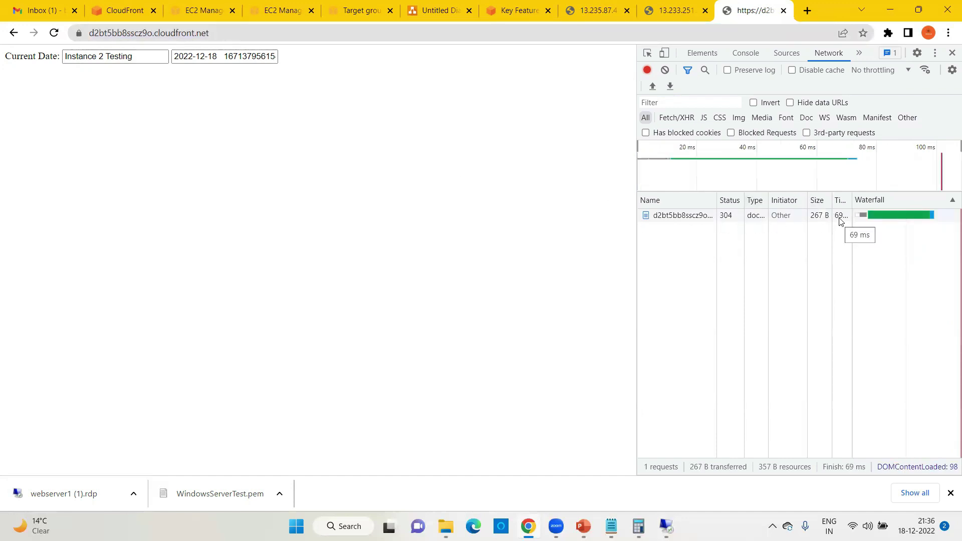
left_click(223, 29)
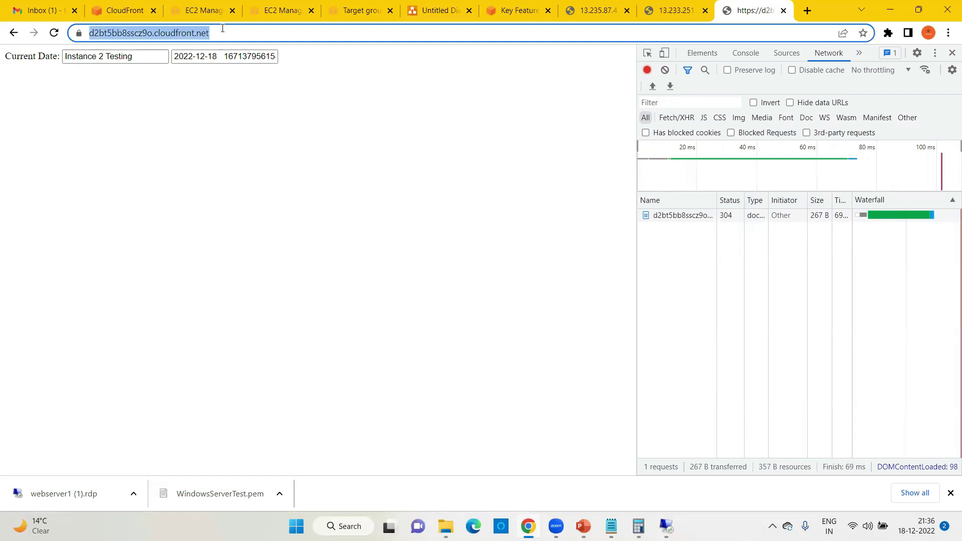
key("Return")
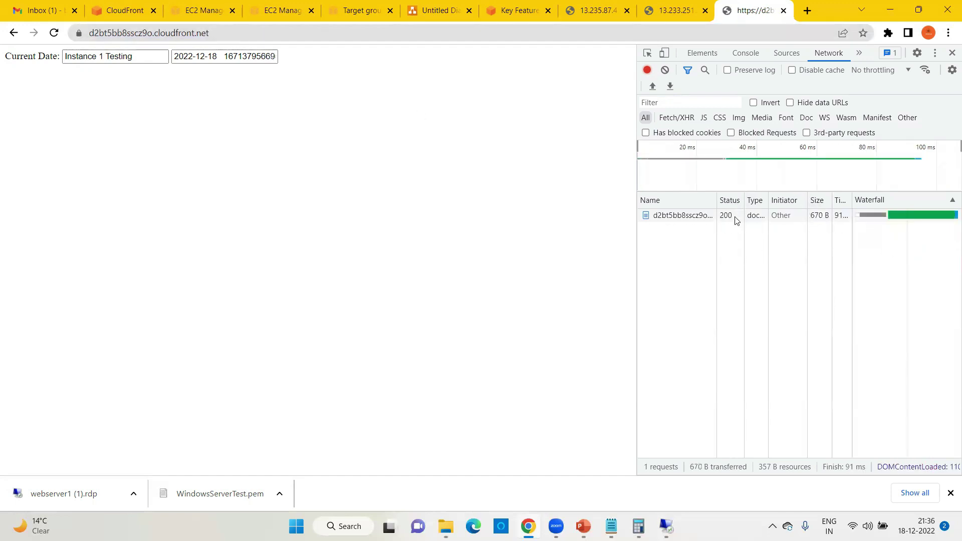